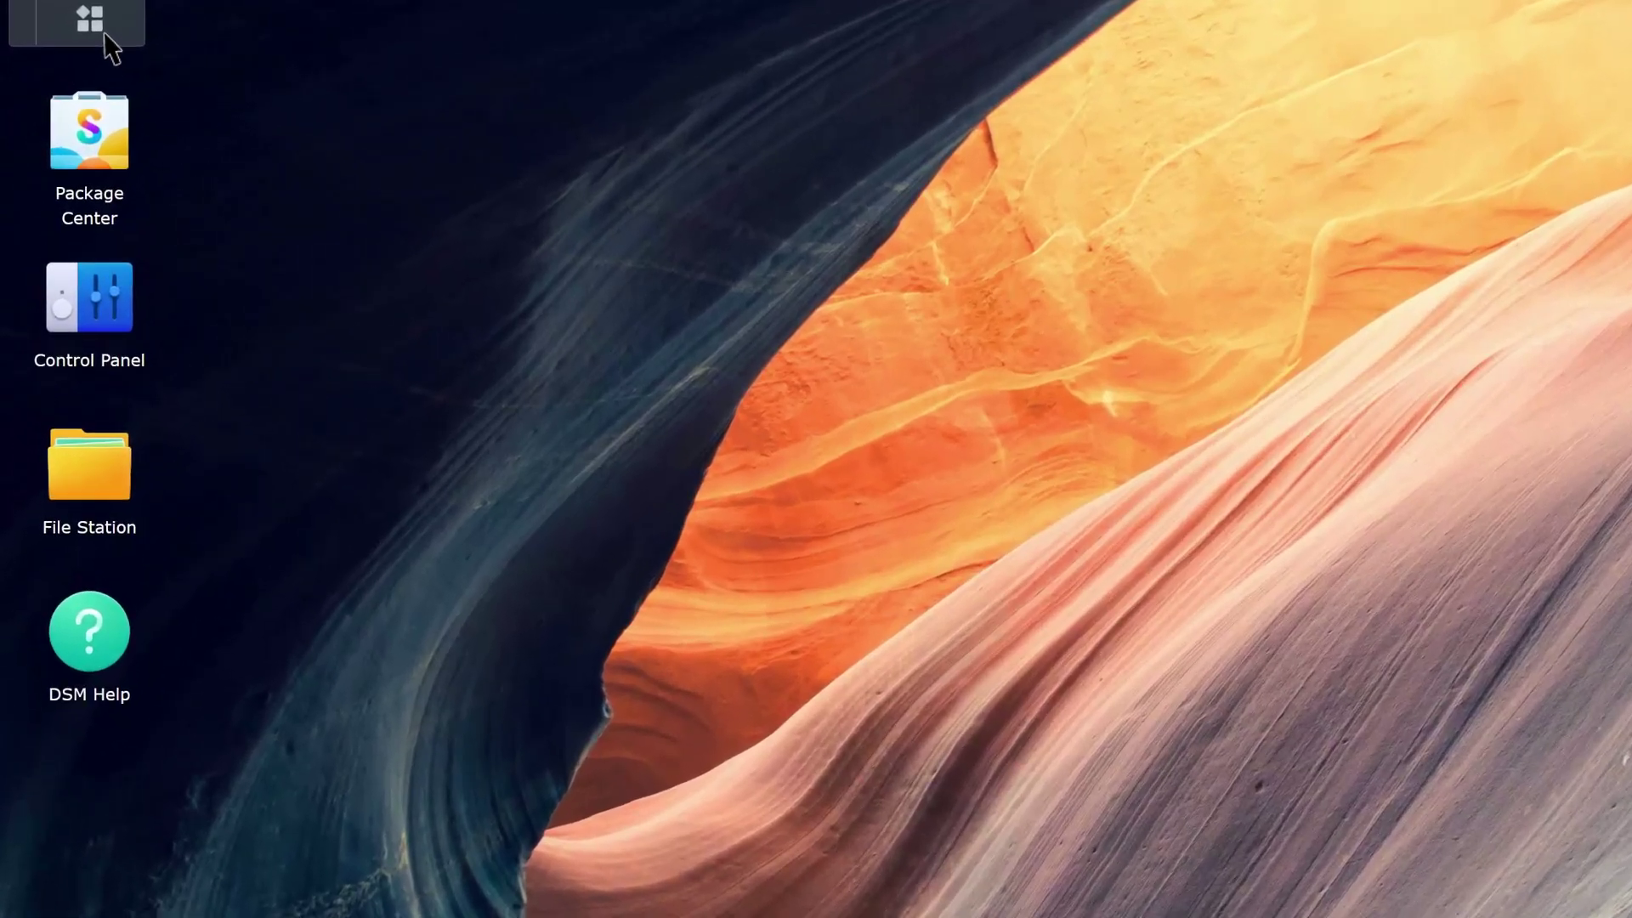
- Launch Surveillance Station from the DSM menu and open Face Recognition's Face Database page
click(86, 34)
click(499, 631)
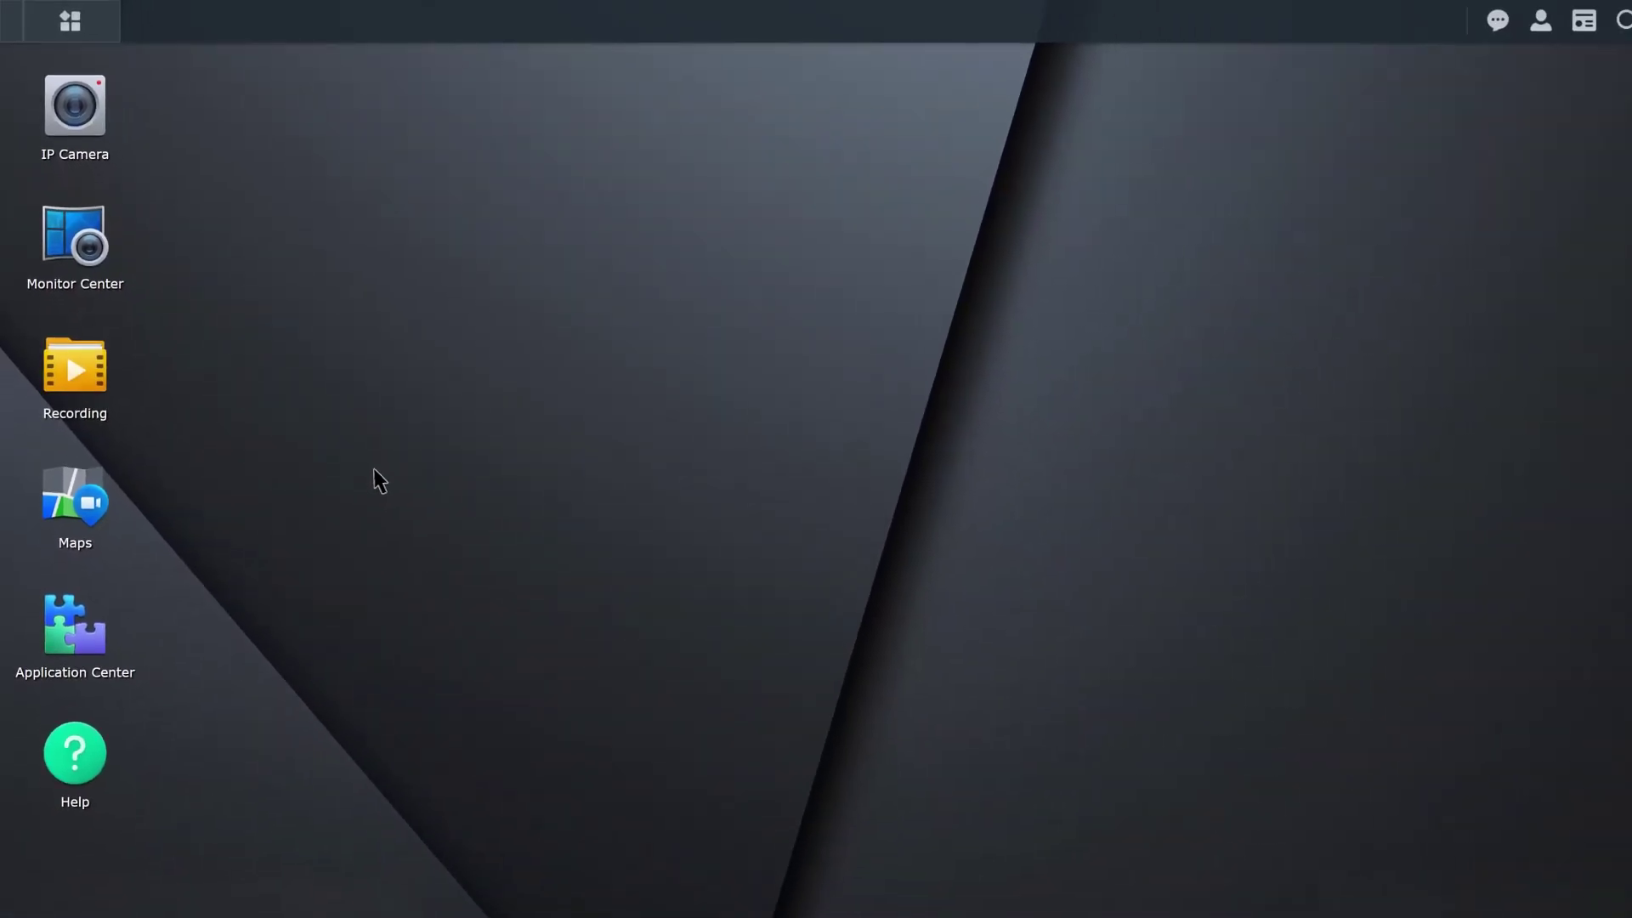
click(94, 39)
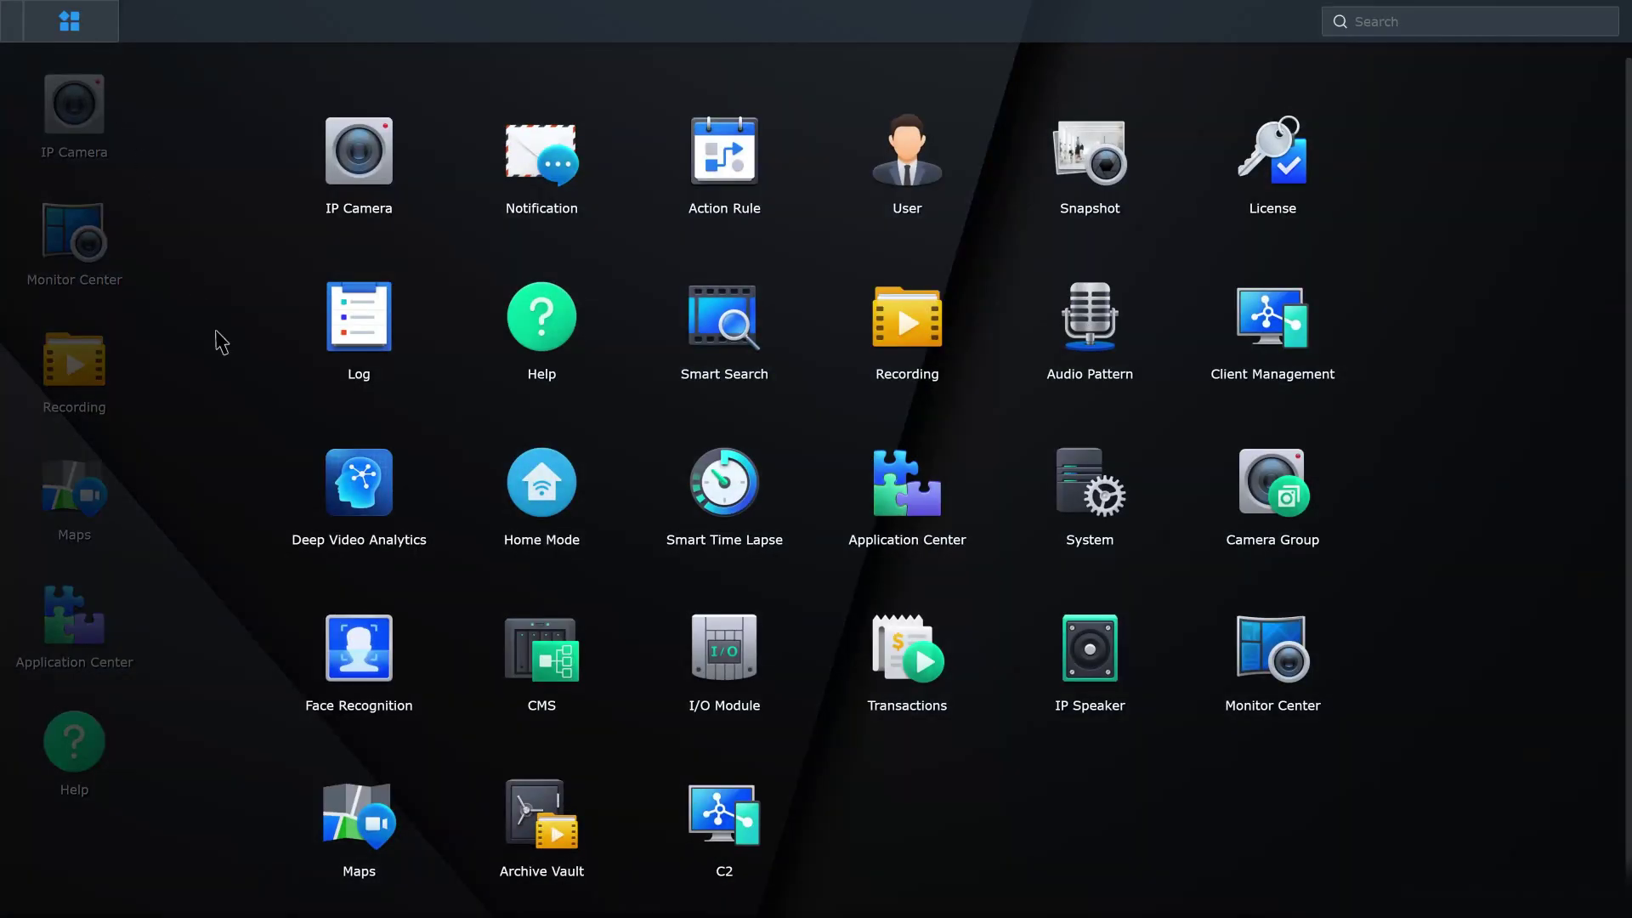
click(364, 674)
click(260, 274)
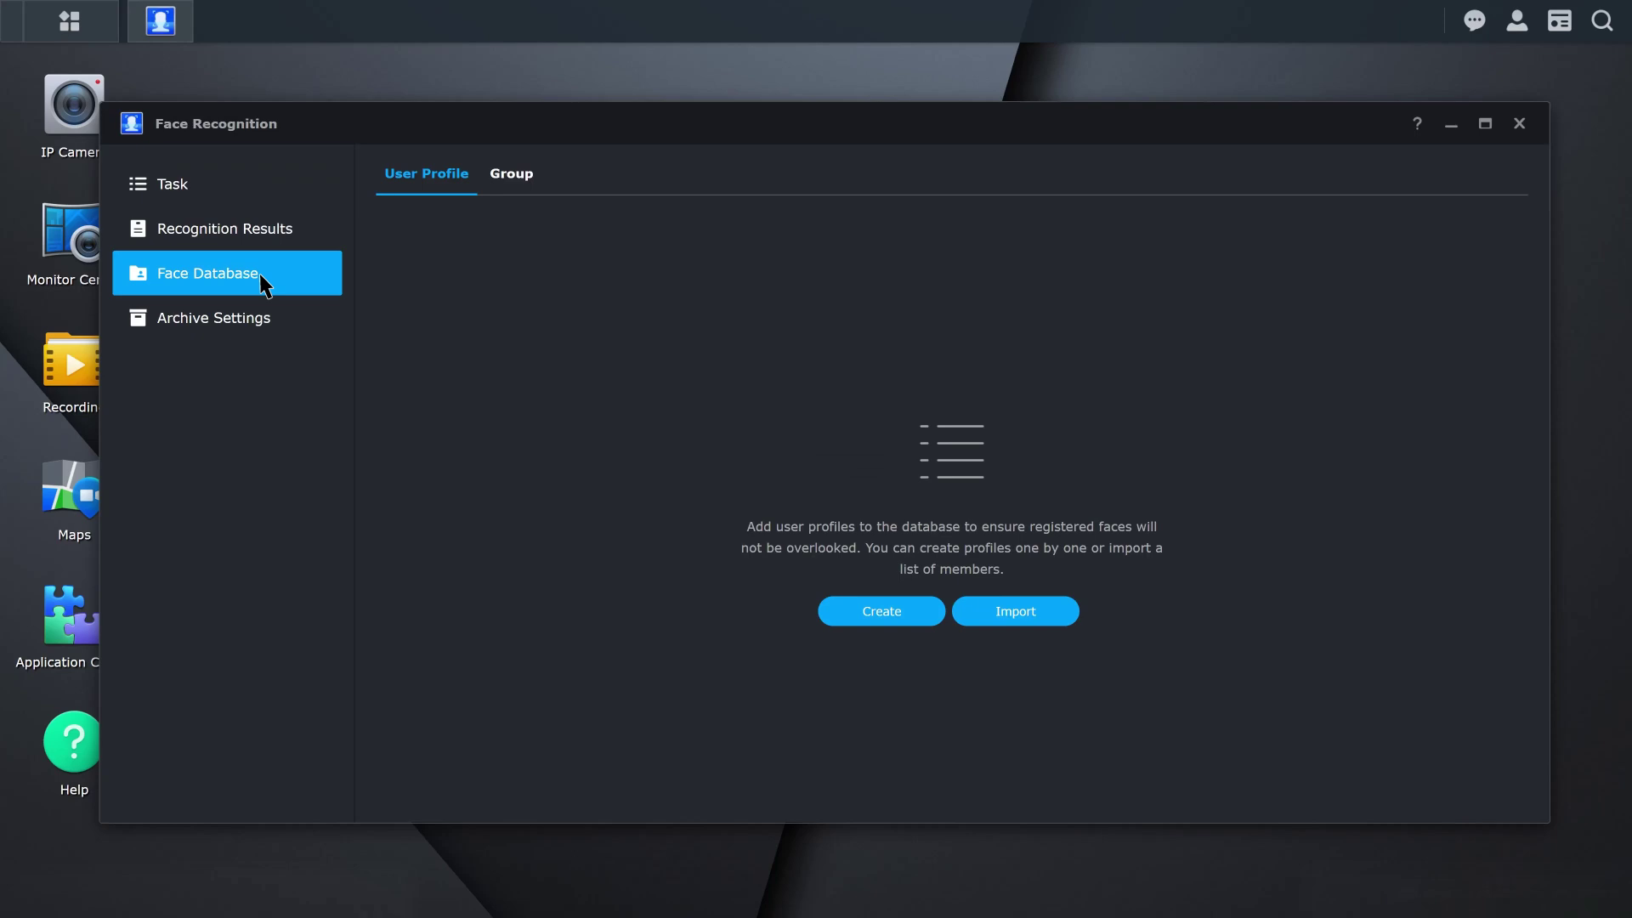
- Start a new user profile and upload a face photo to it
click(908, 614)
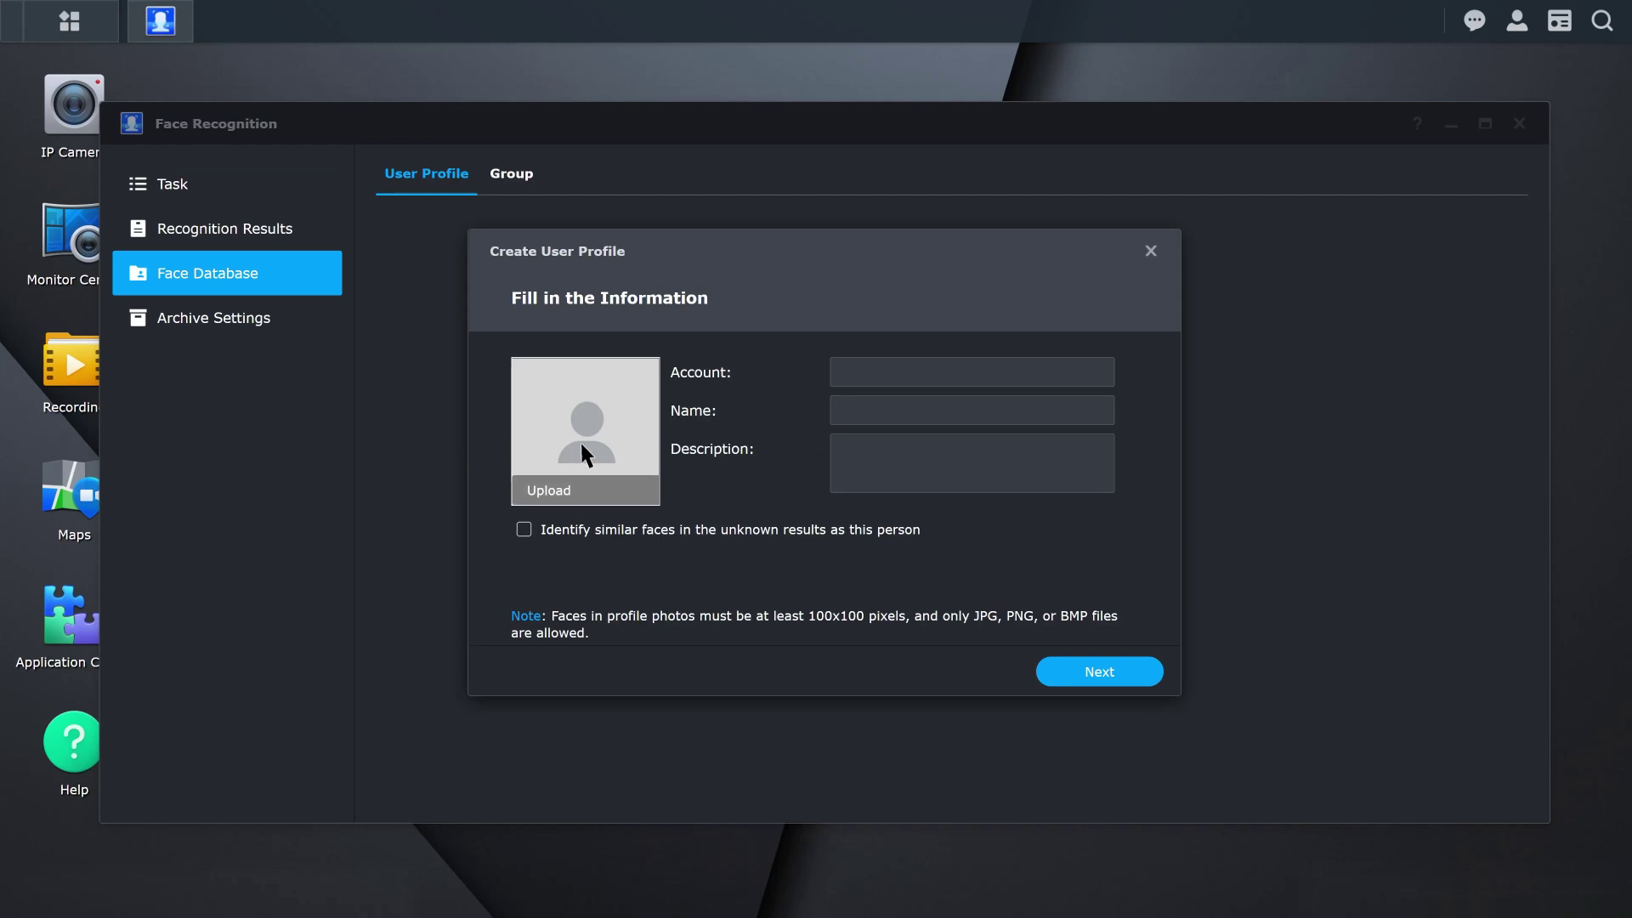
click(585, 451)
click(247, 150)
click(714, 720)
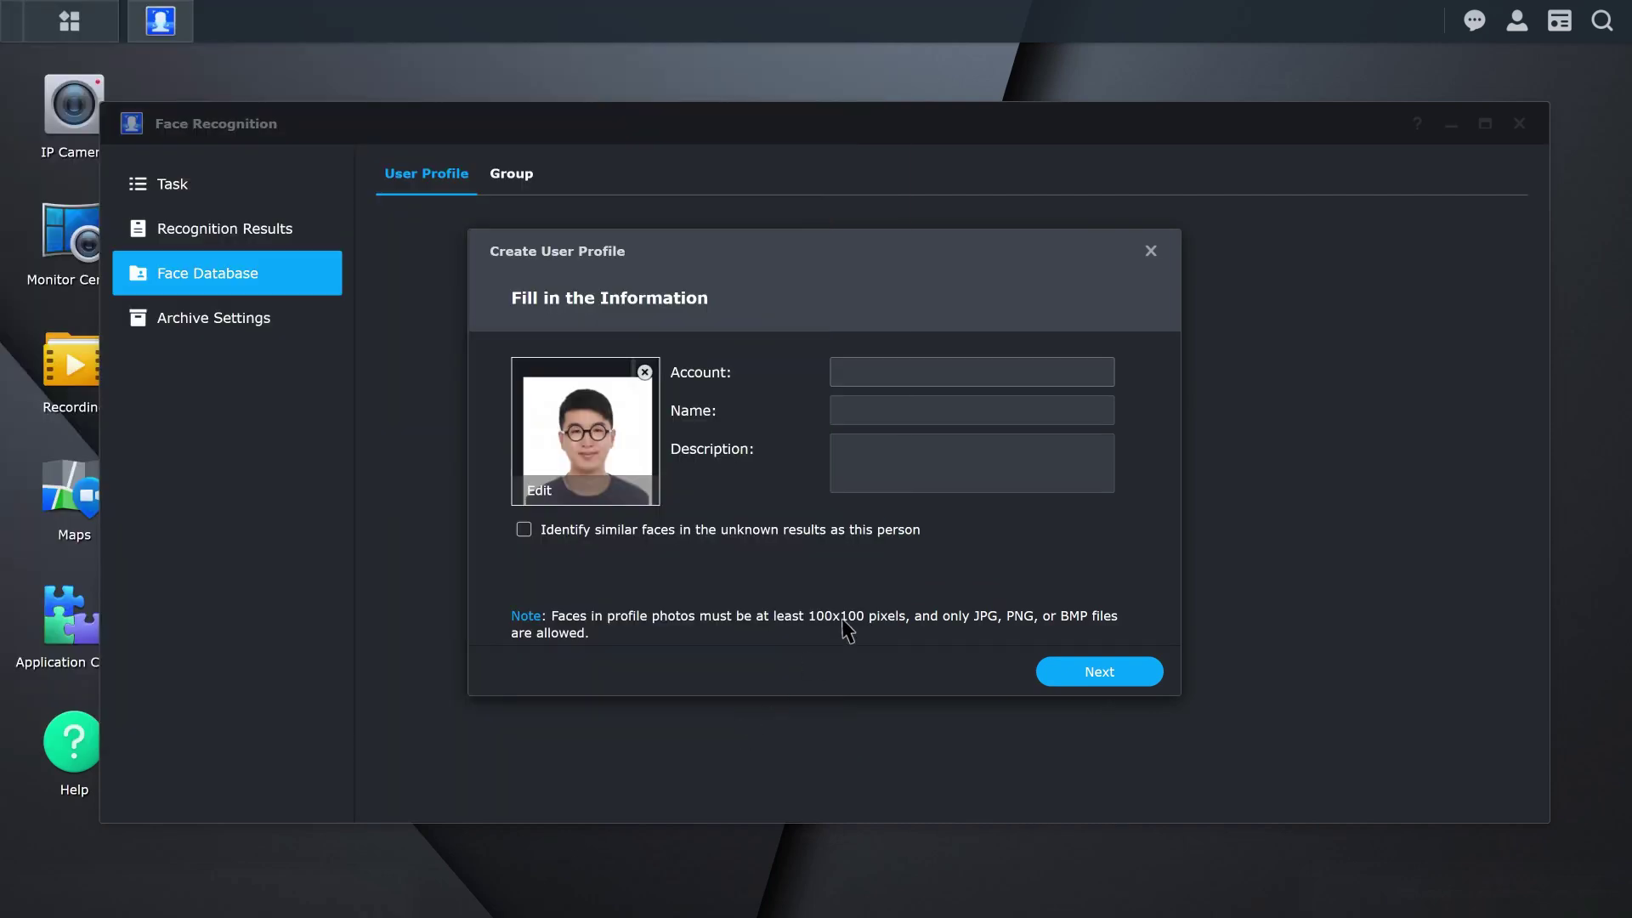
- Fill in the profile's account number and the person's name
click(1104, 377)
text(01688)
click(972, 411)
text(Joe)
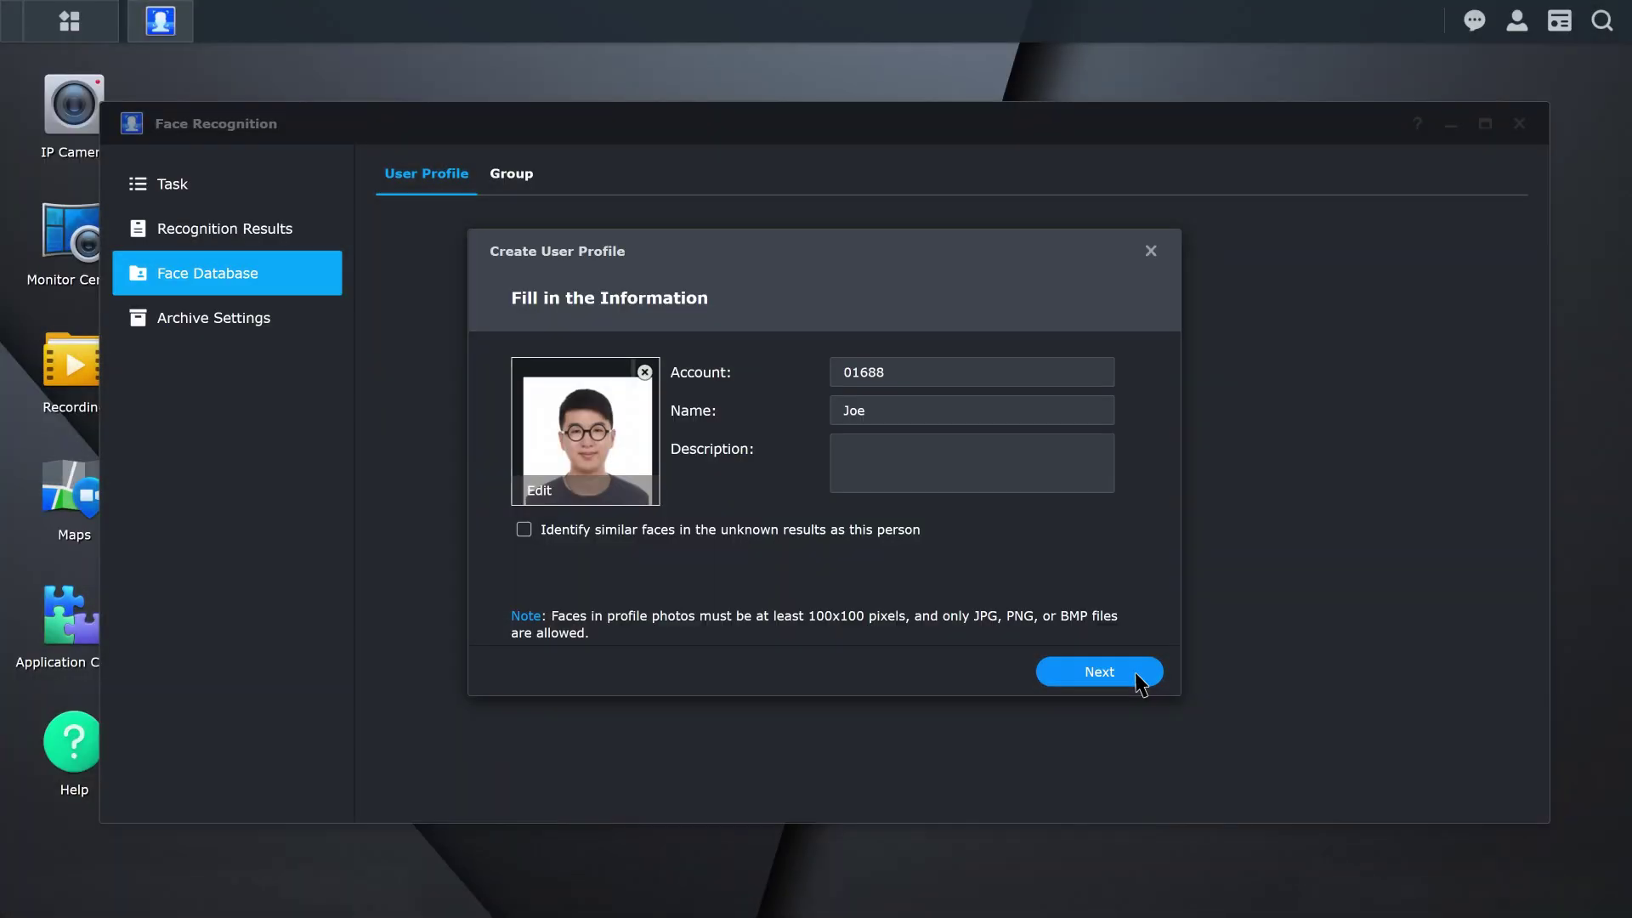
- Create a new group named APM for the profile
click(1140, 683)
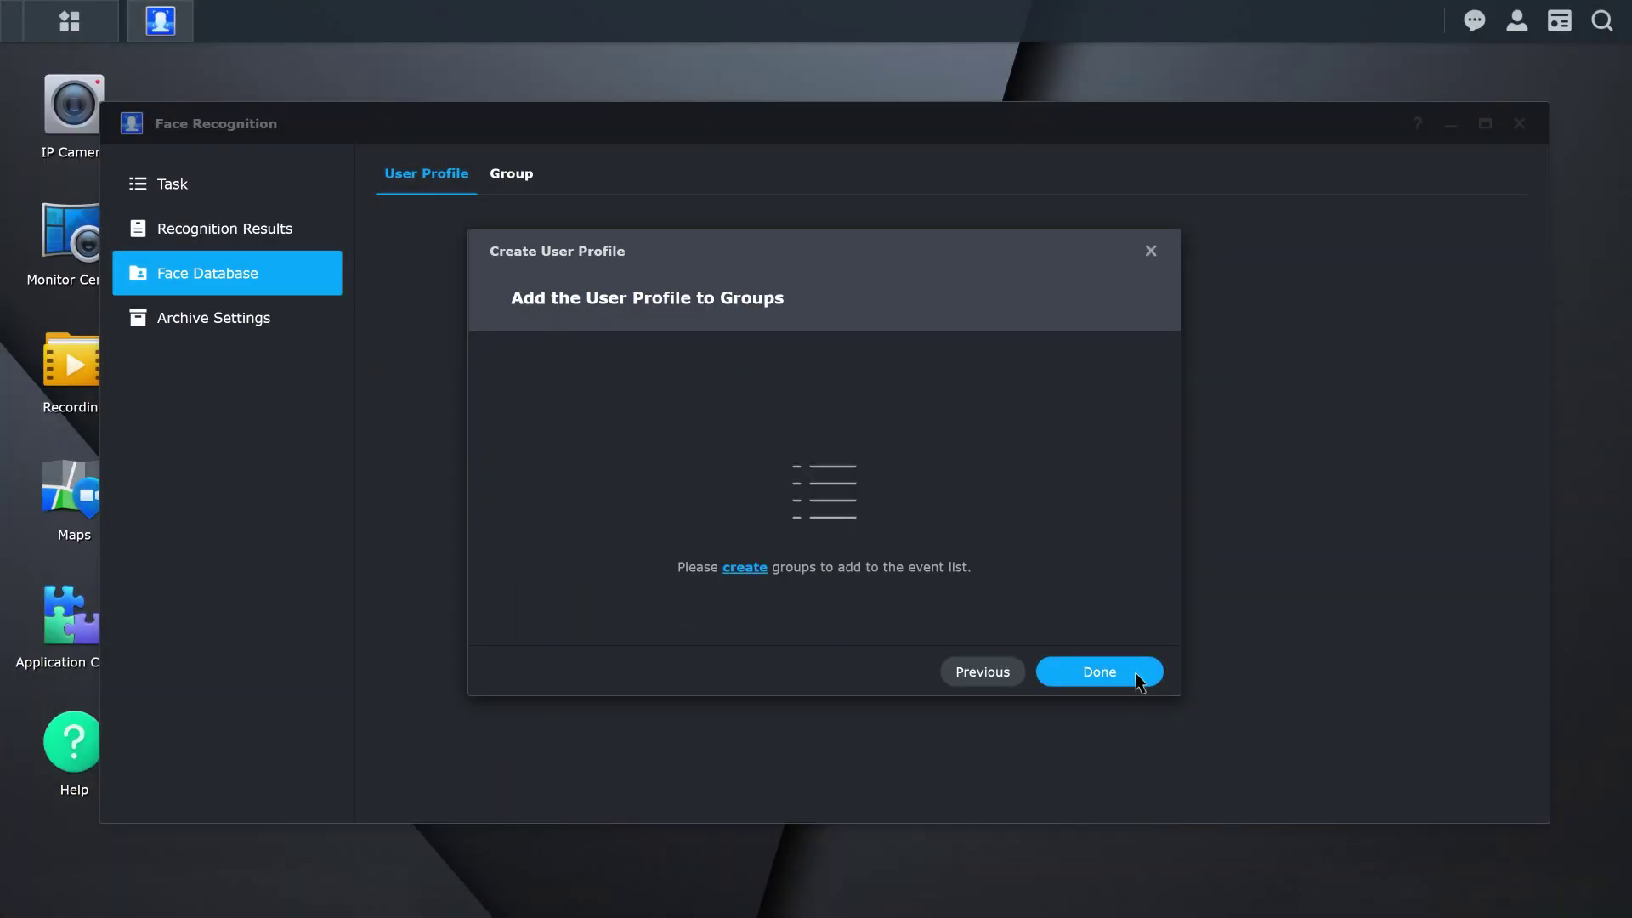
click(755, 571)
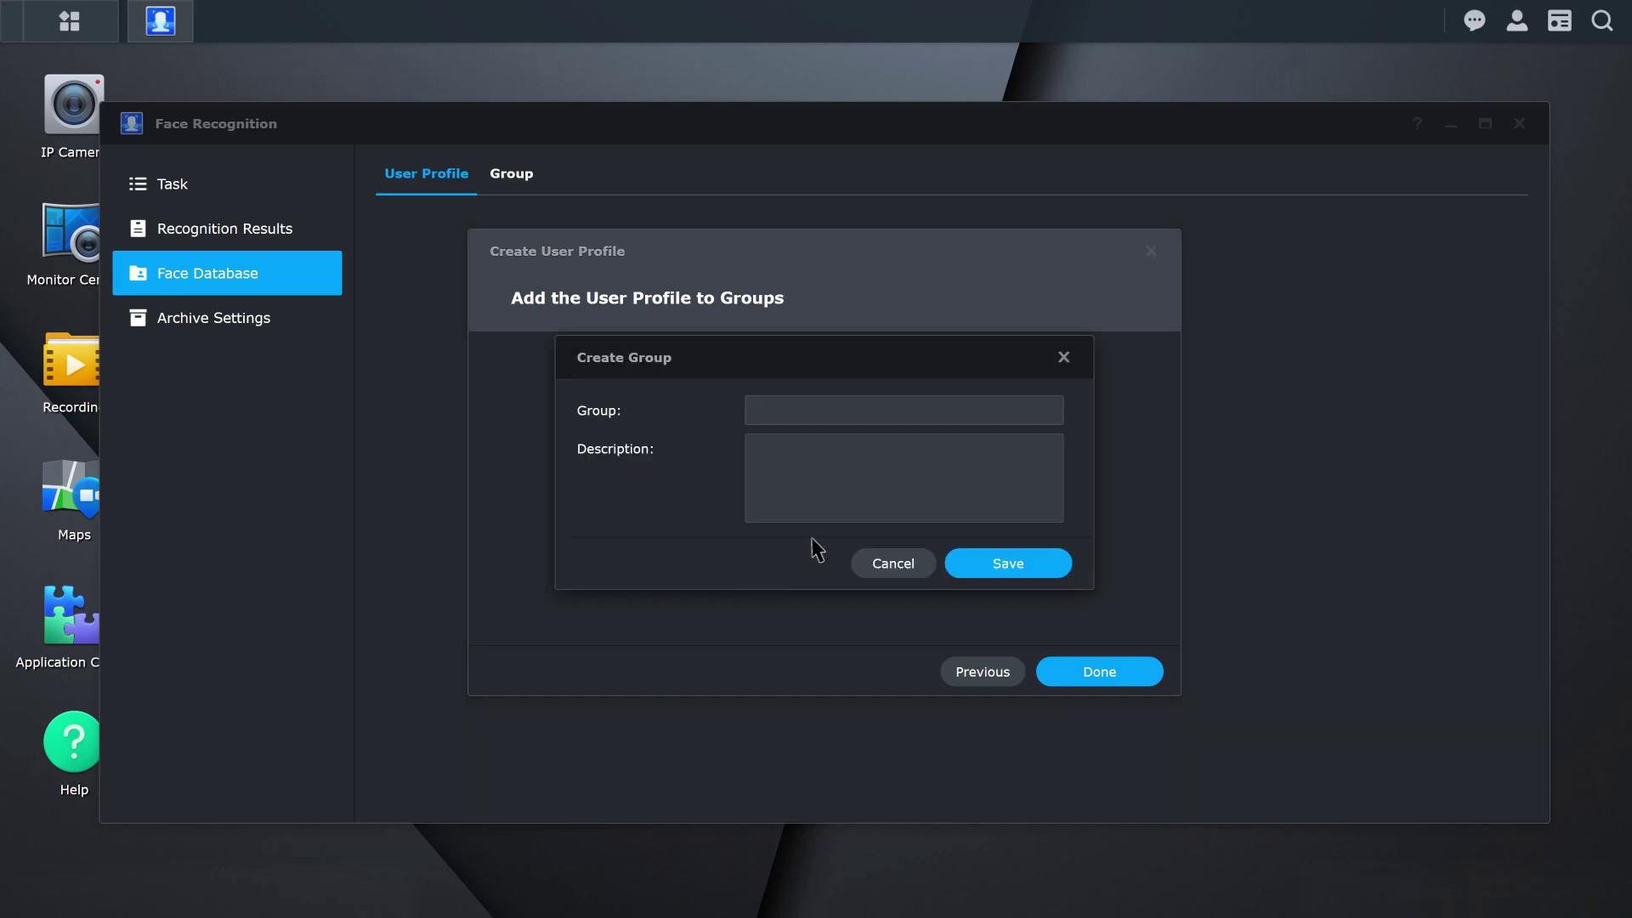
click(1046, 411)
text(APM)
click(1052, 574)
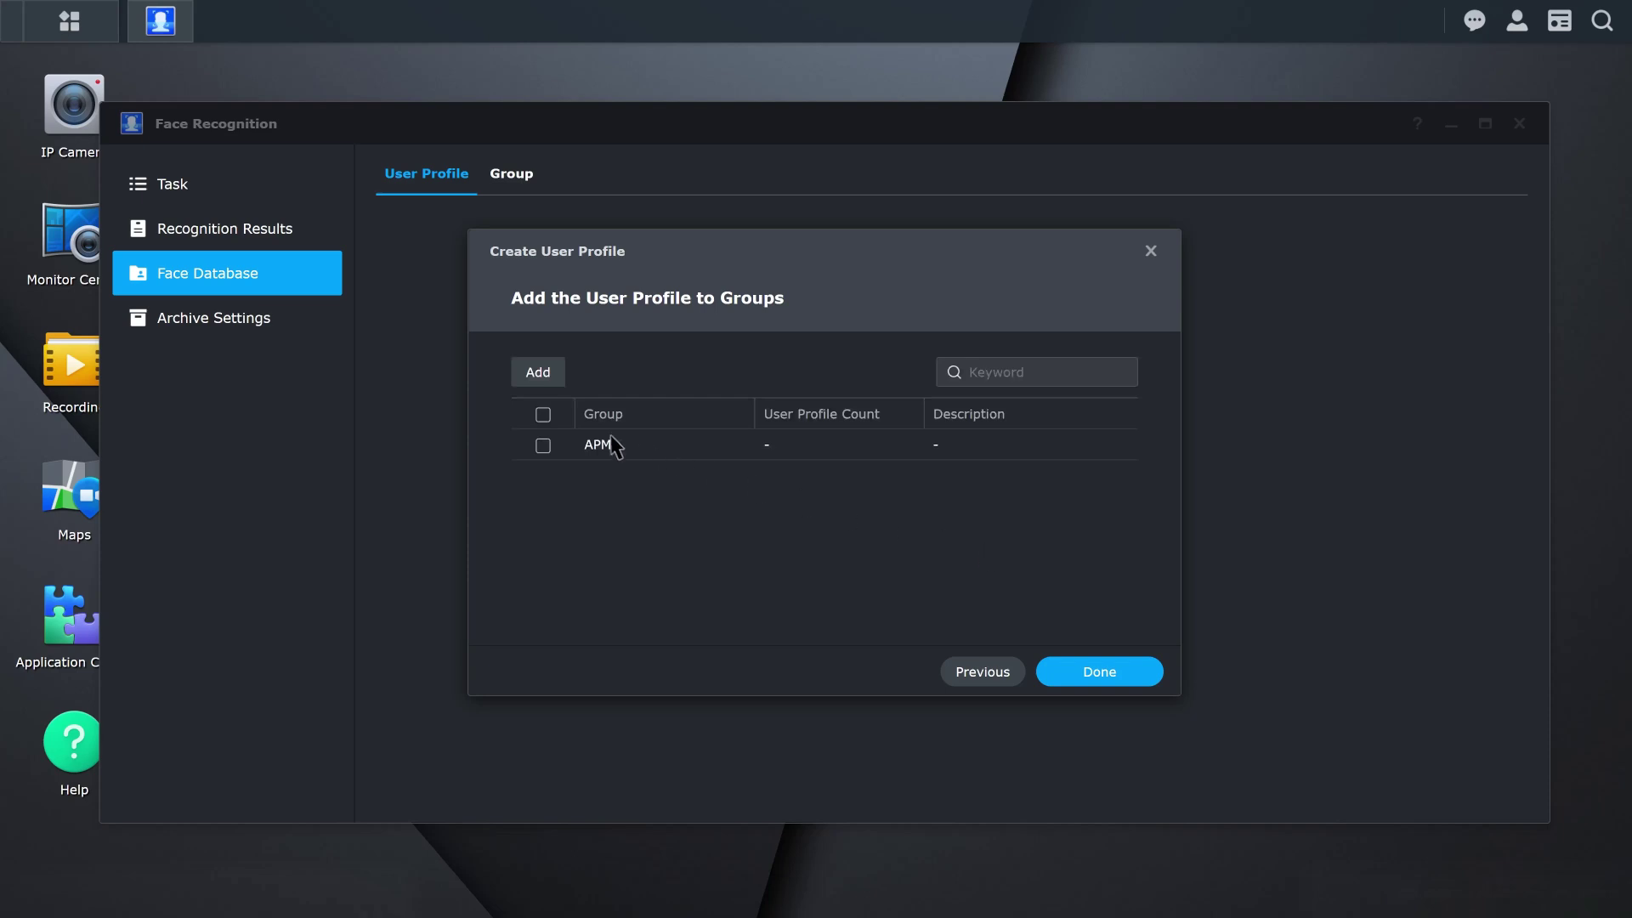
- Assign the profile to all groups including APM, save it, and view the group list
click(543, 416)
click(1122, 678)
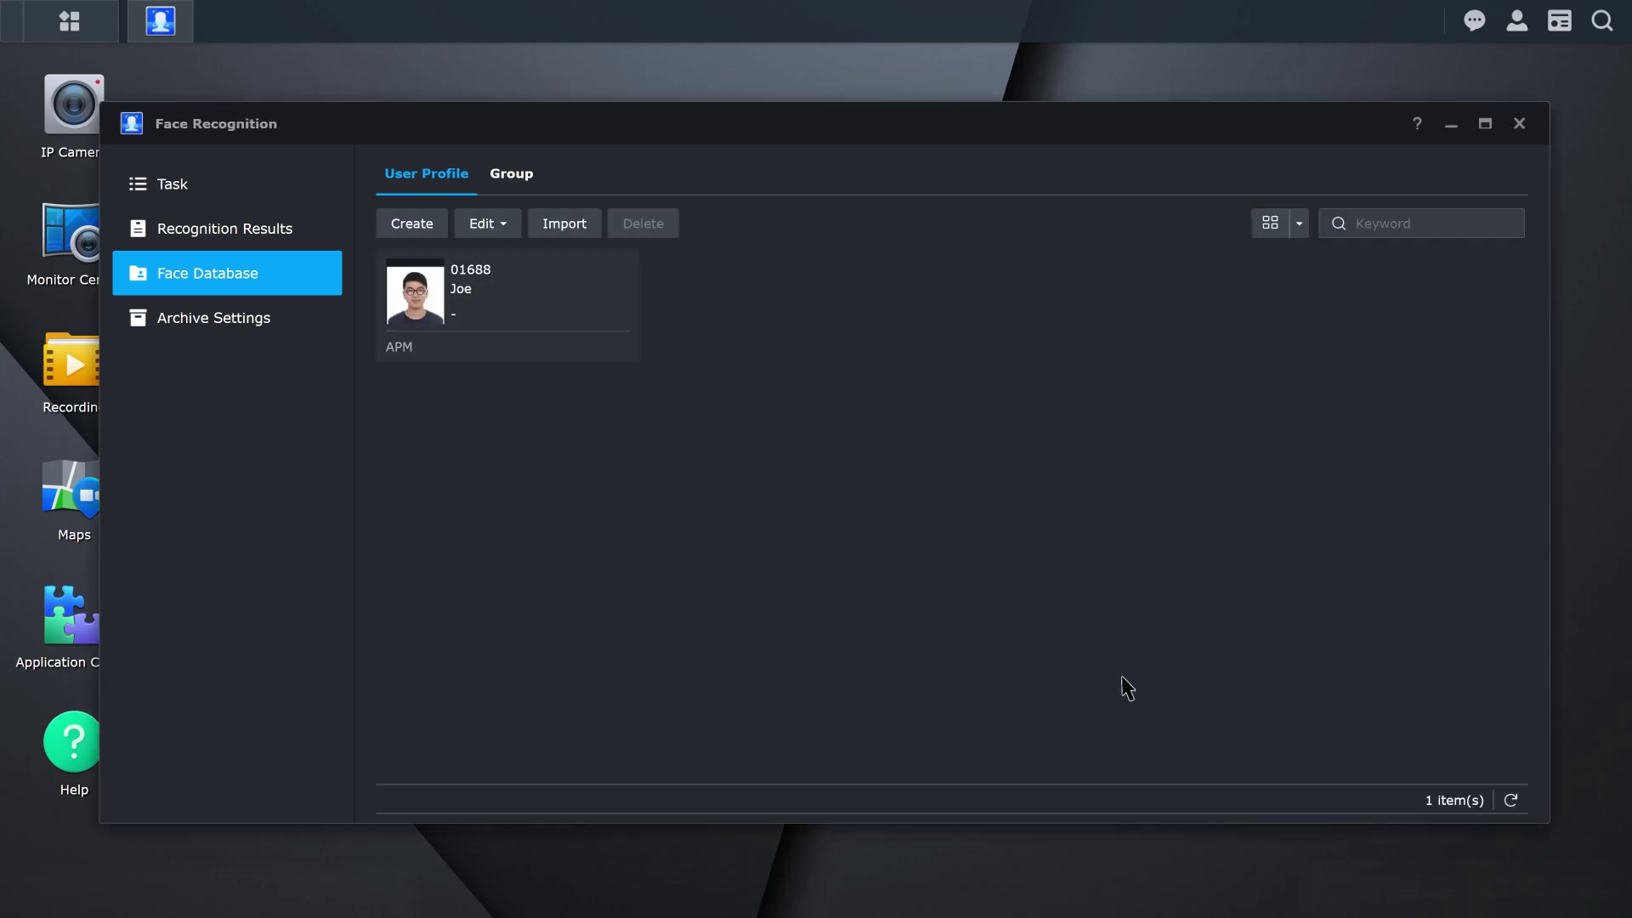
click(527, 182)
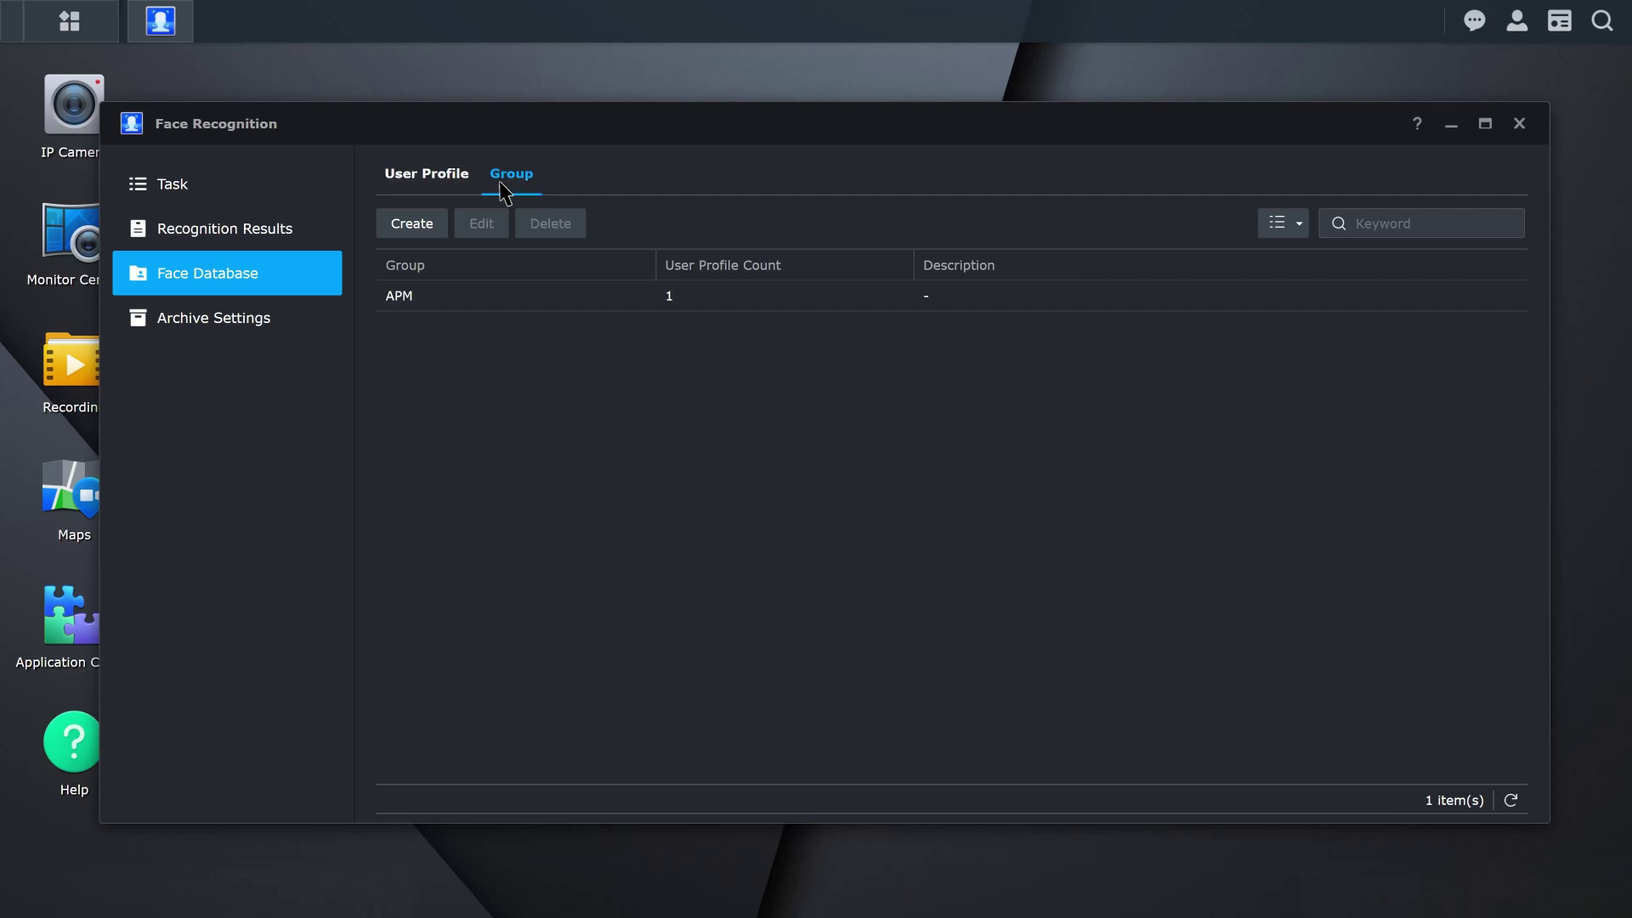
- Start a face recognition task named Face Demo using the Company camera as video source
click(289, 200)
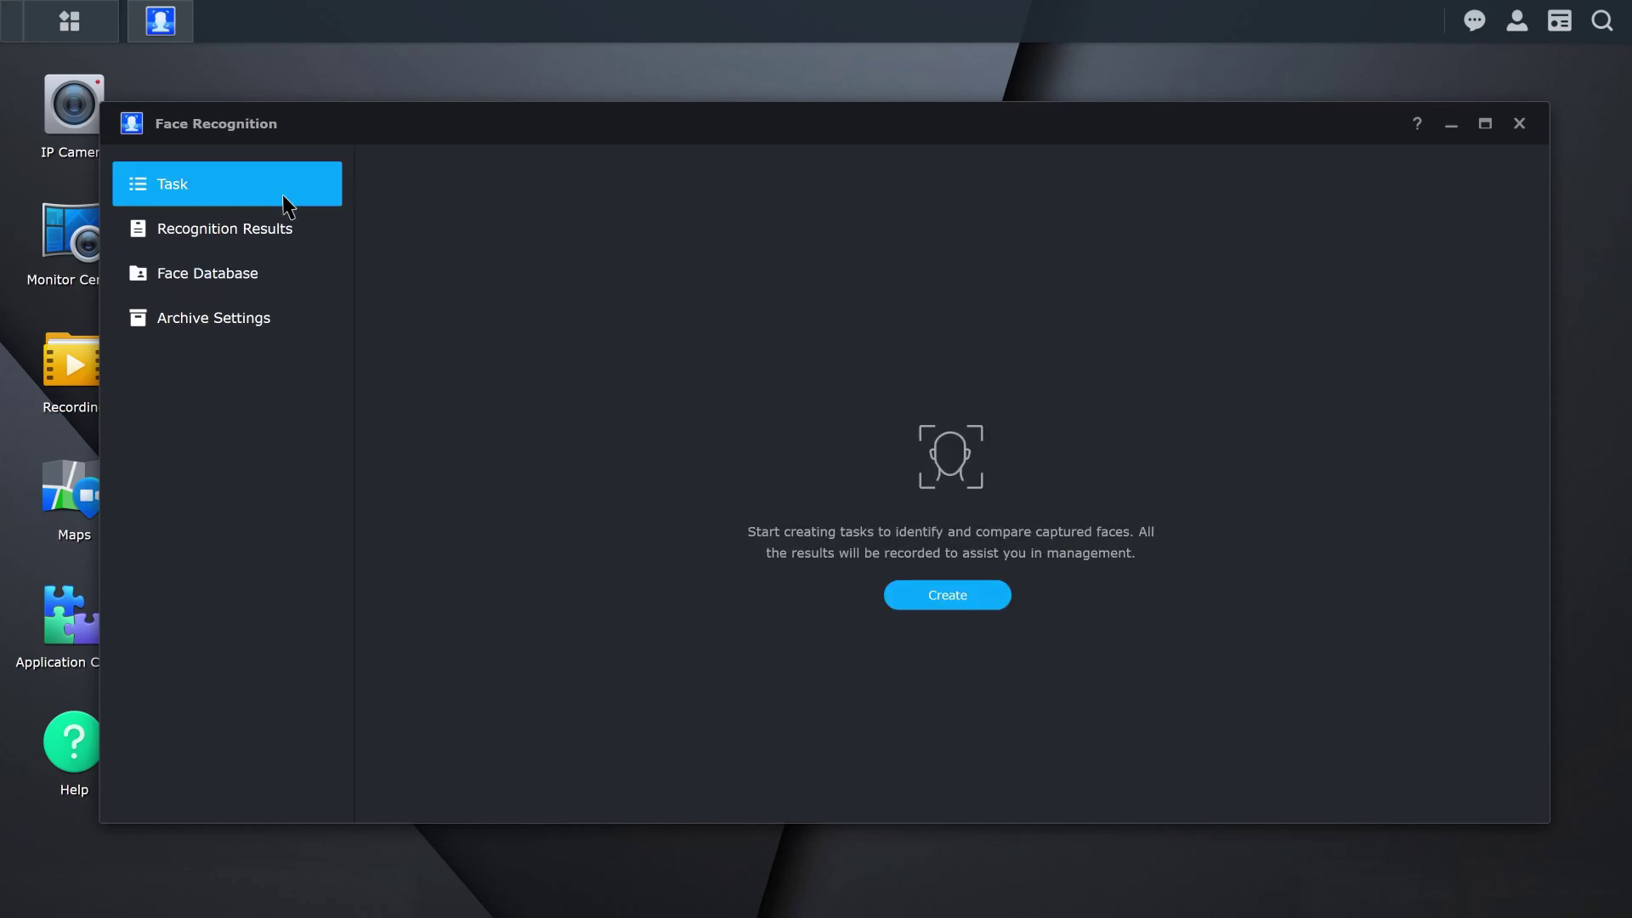
click(976, 595)
click(918, 297)
text(Face )
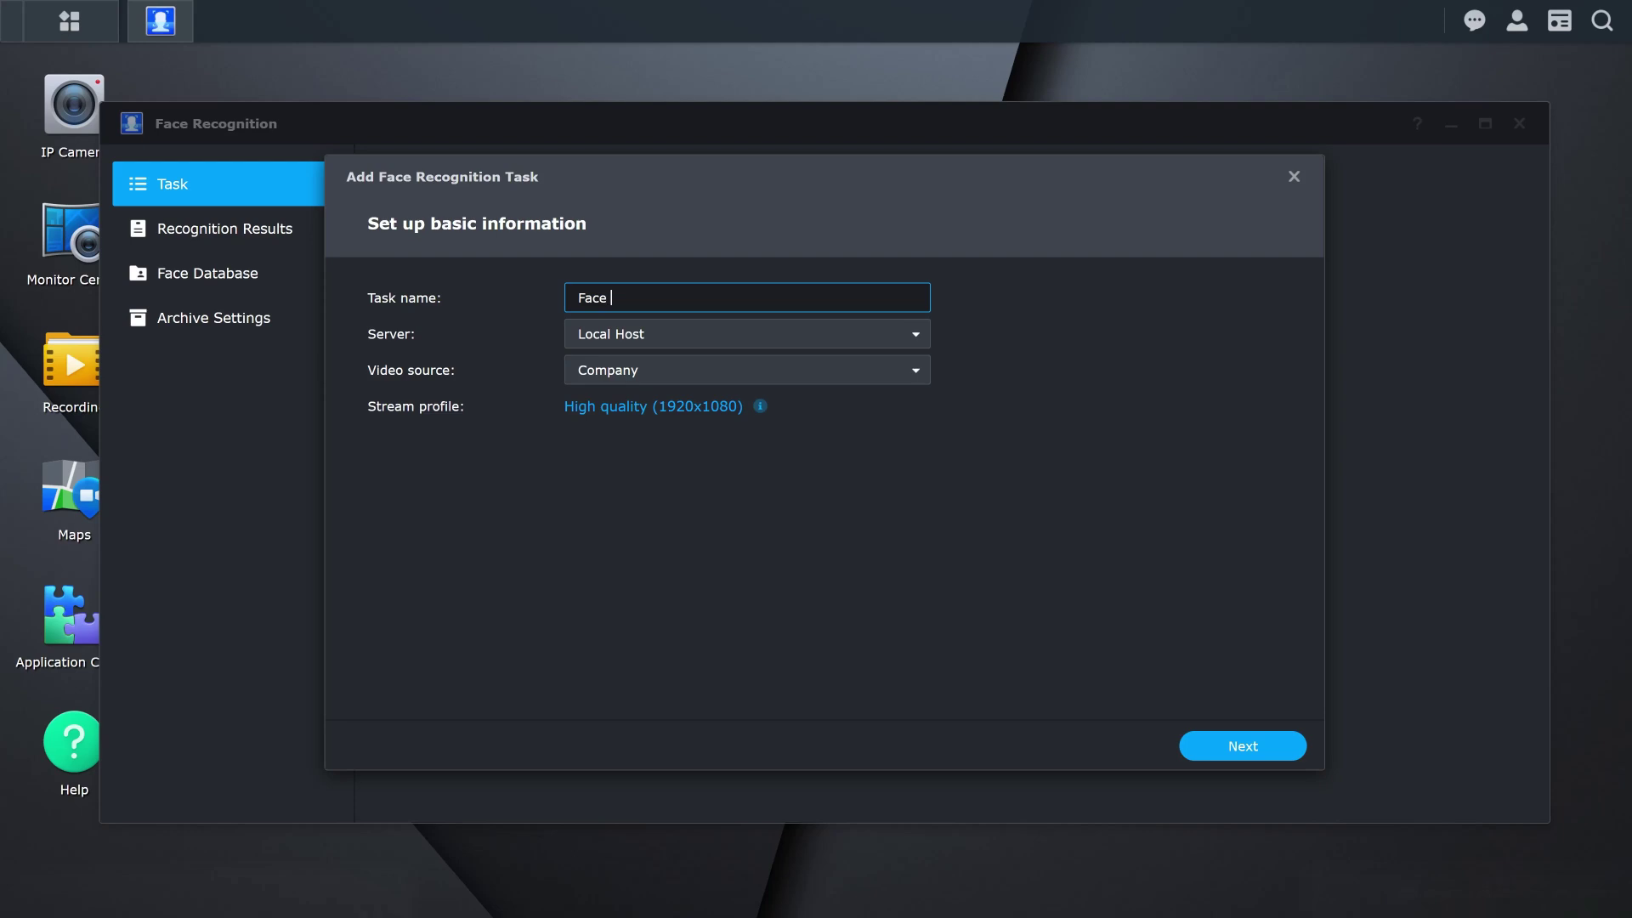
text(Demo)
click(916, 374)
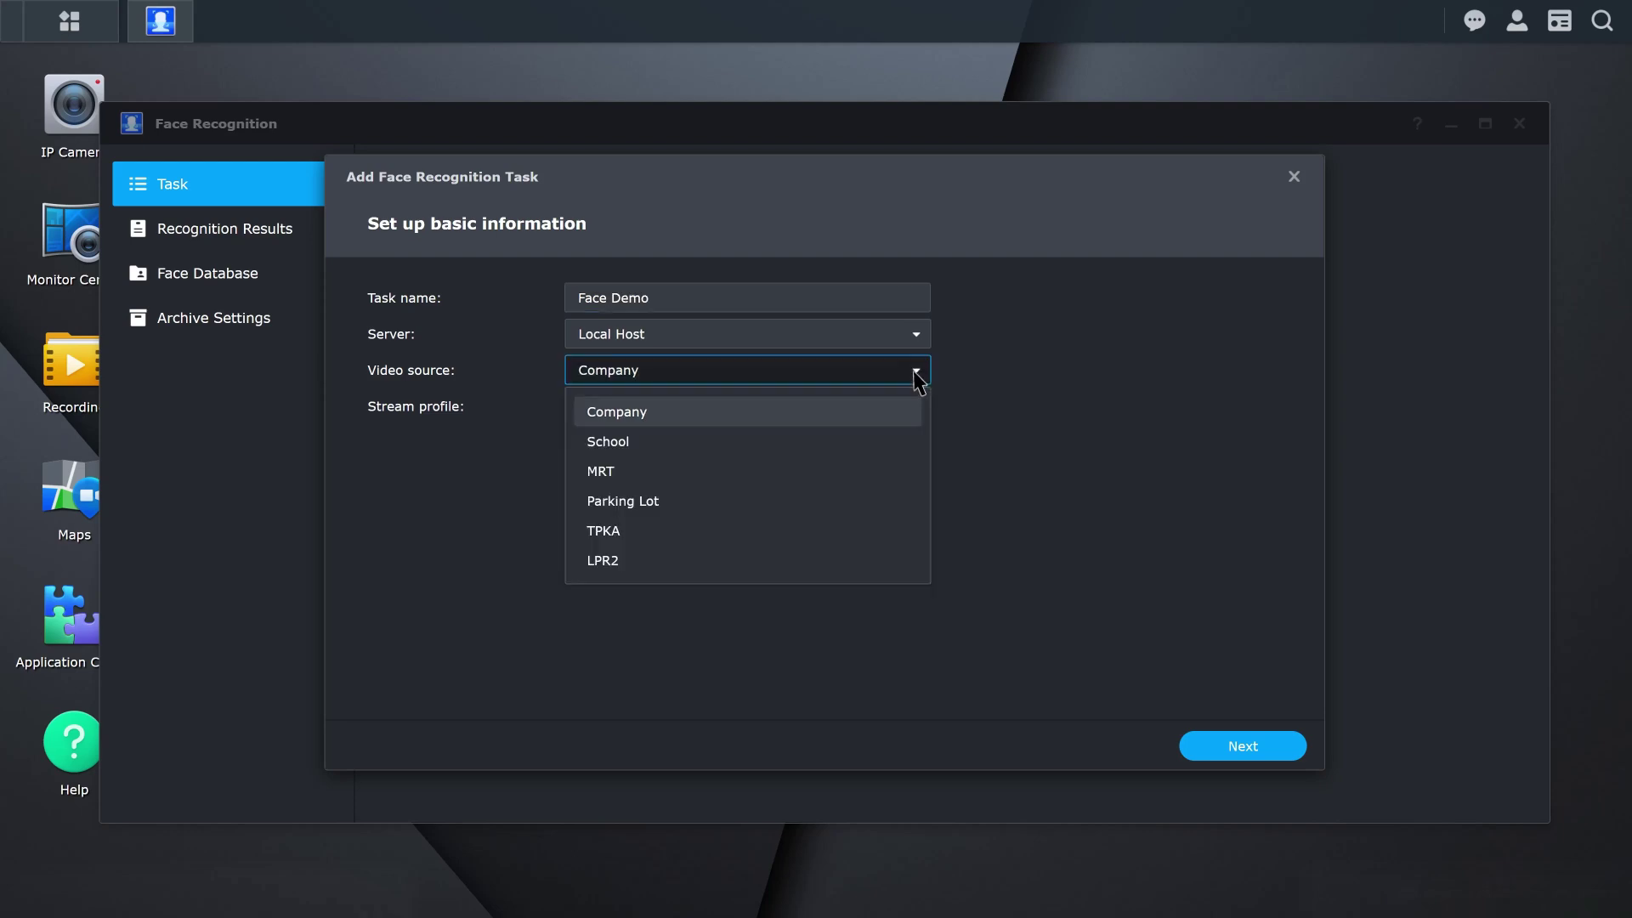
click(915, 411)
click(1267, 748)
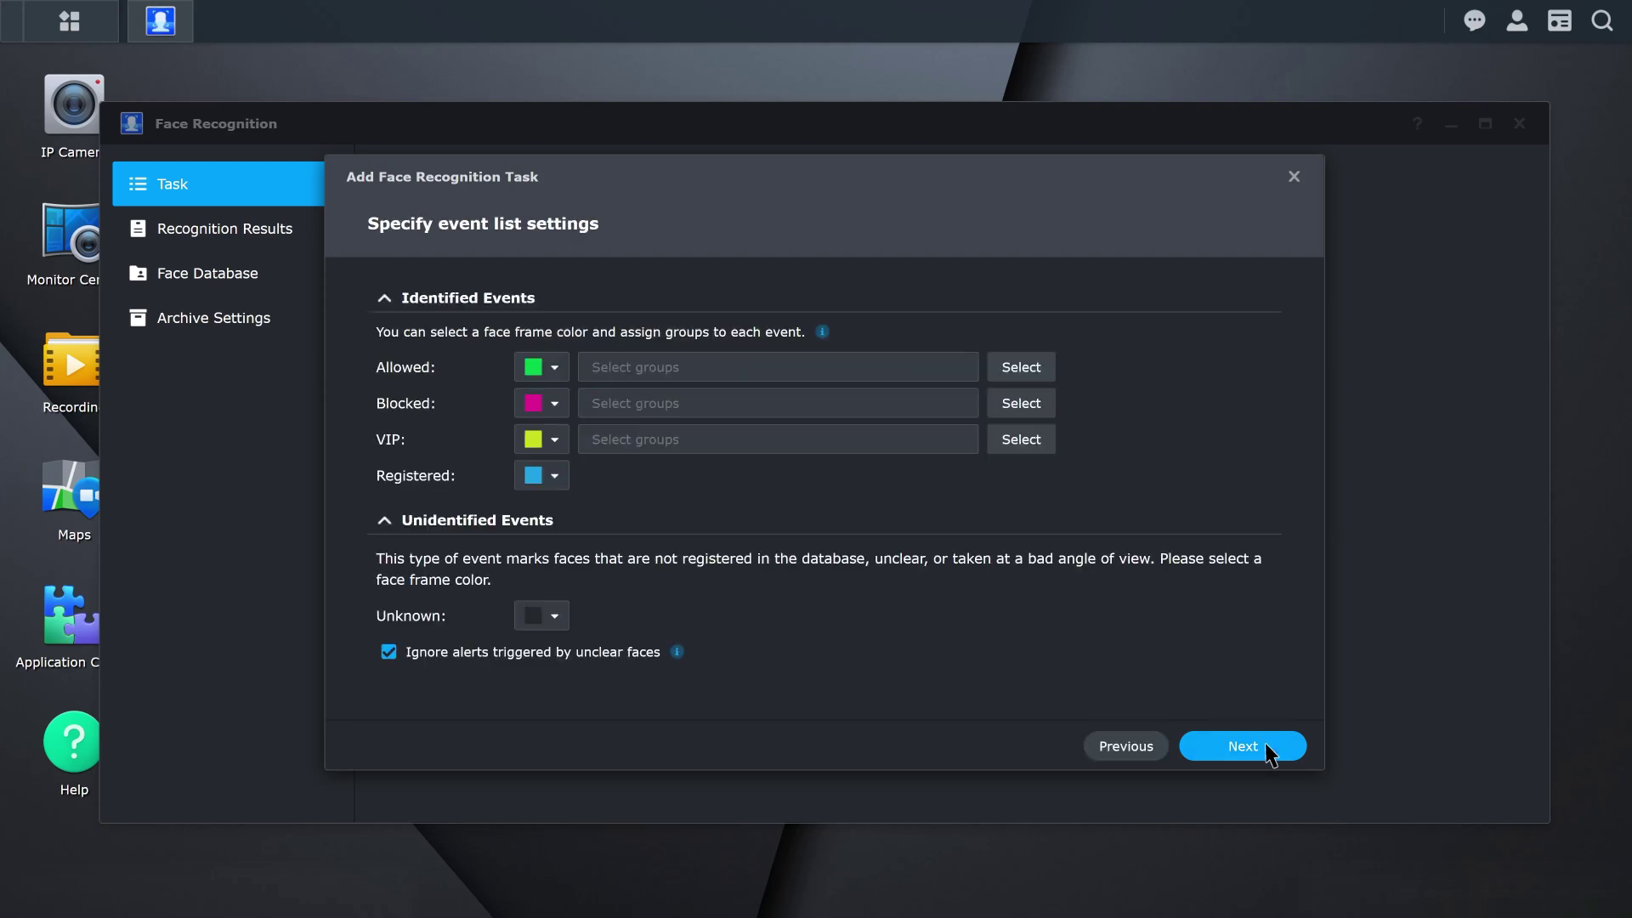
- Frame Allowed faces in orange and set APM as the Allowed group
click(555, 368)
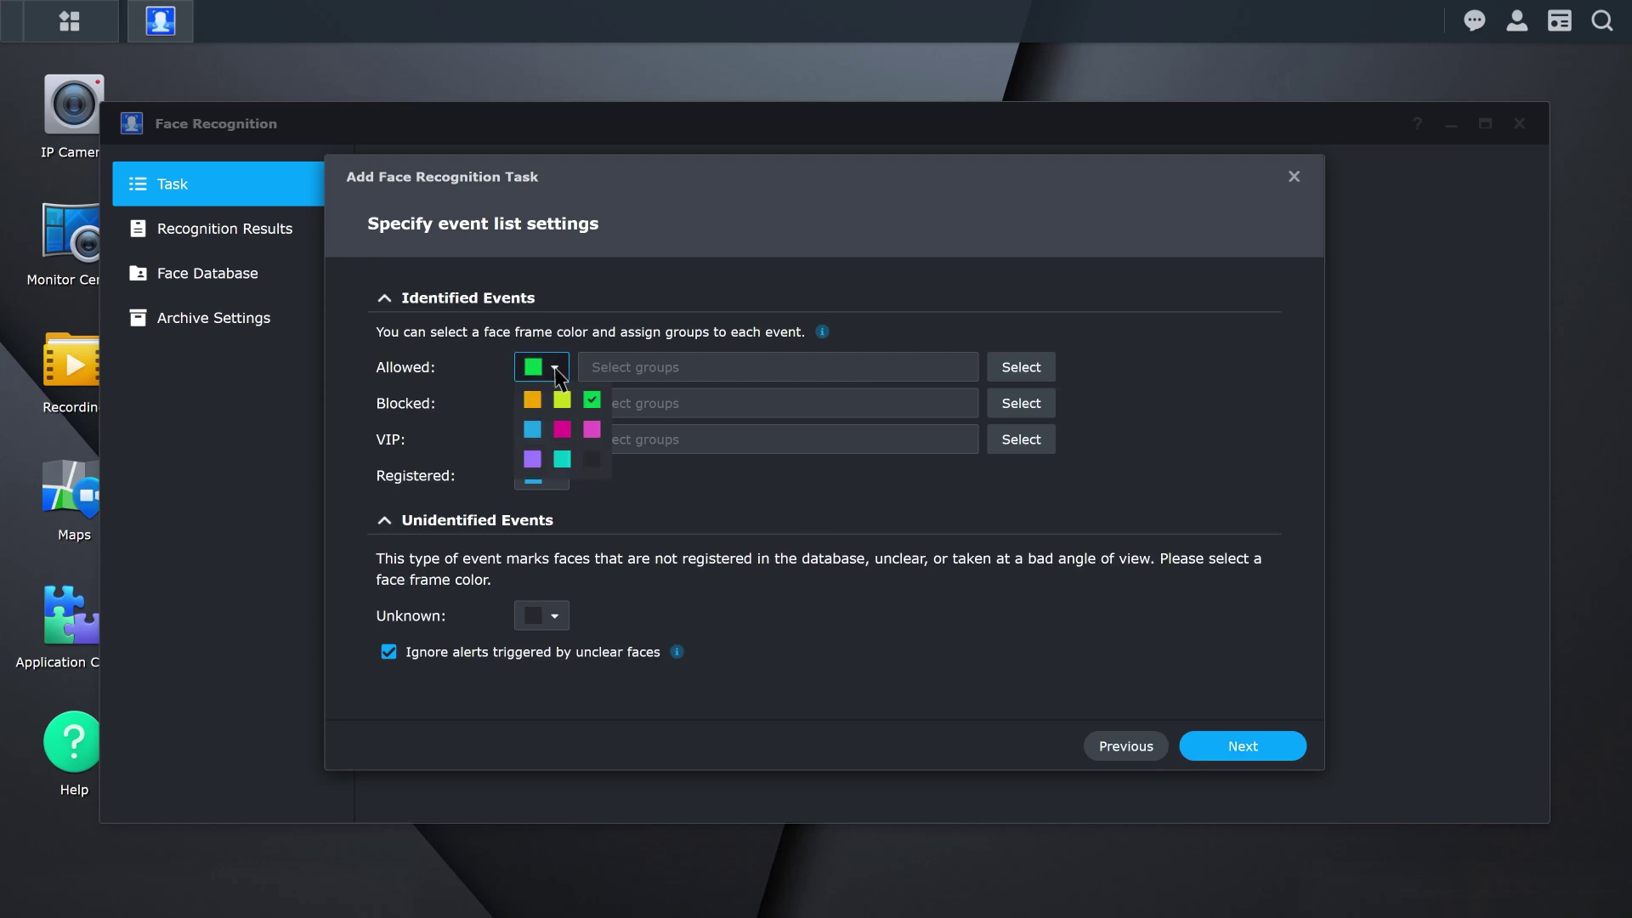
click(533, 402)
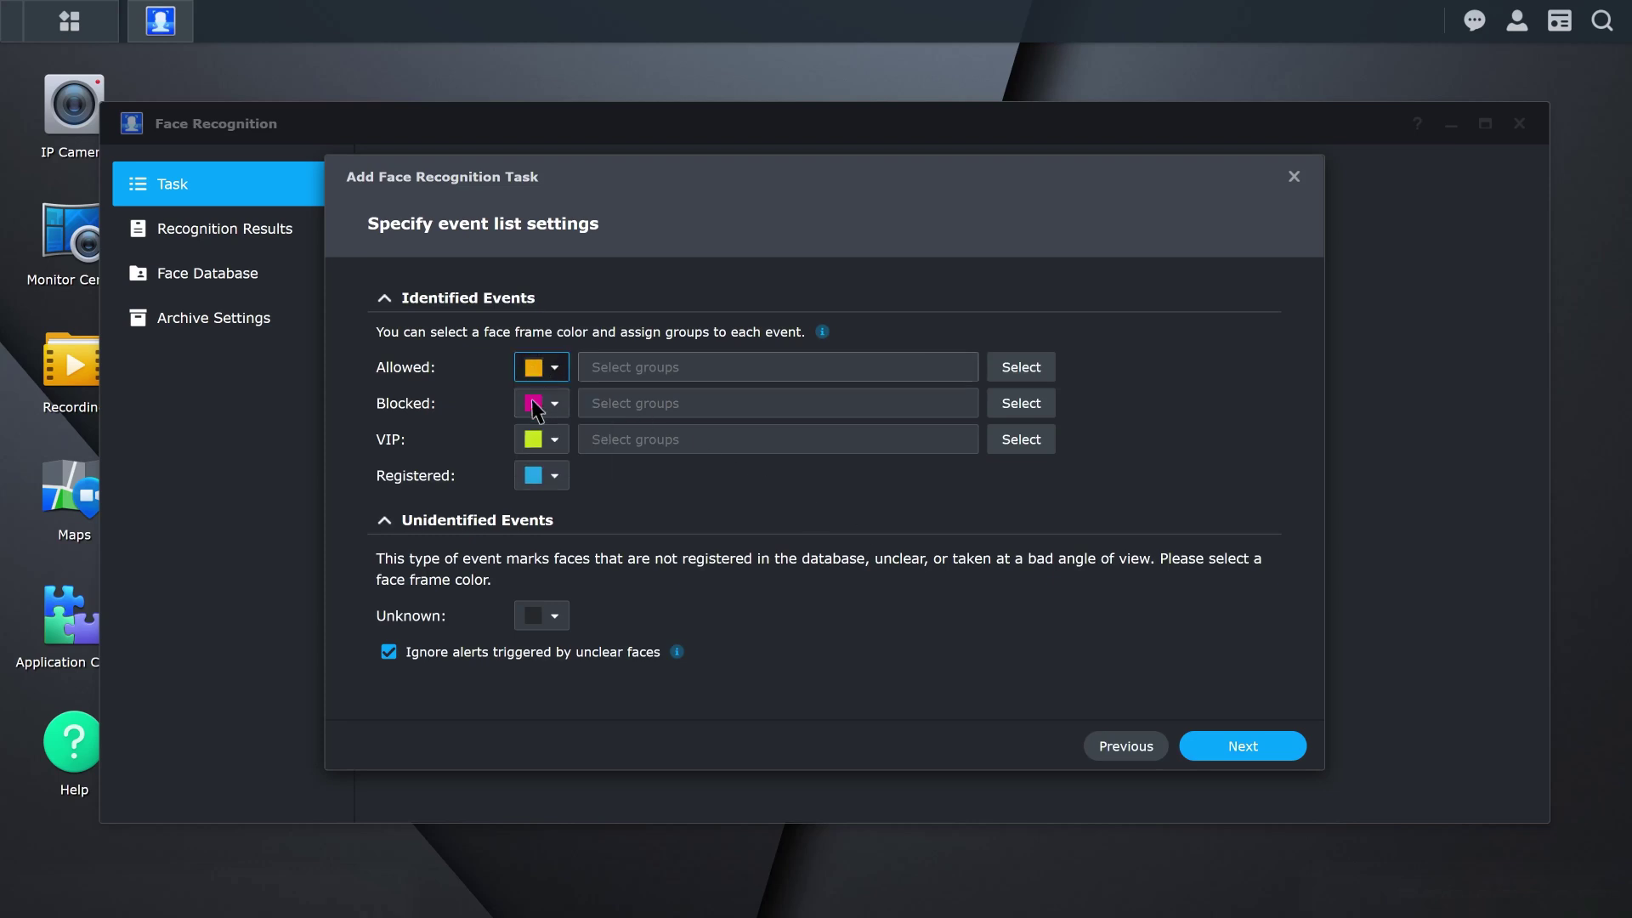
click(1033, 370)
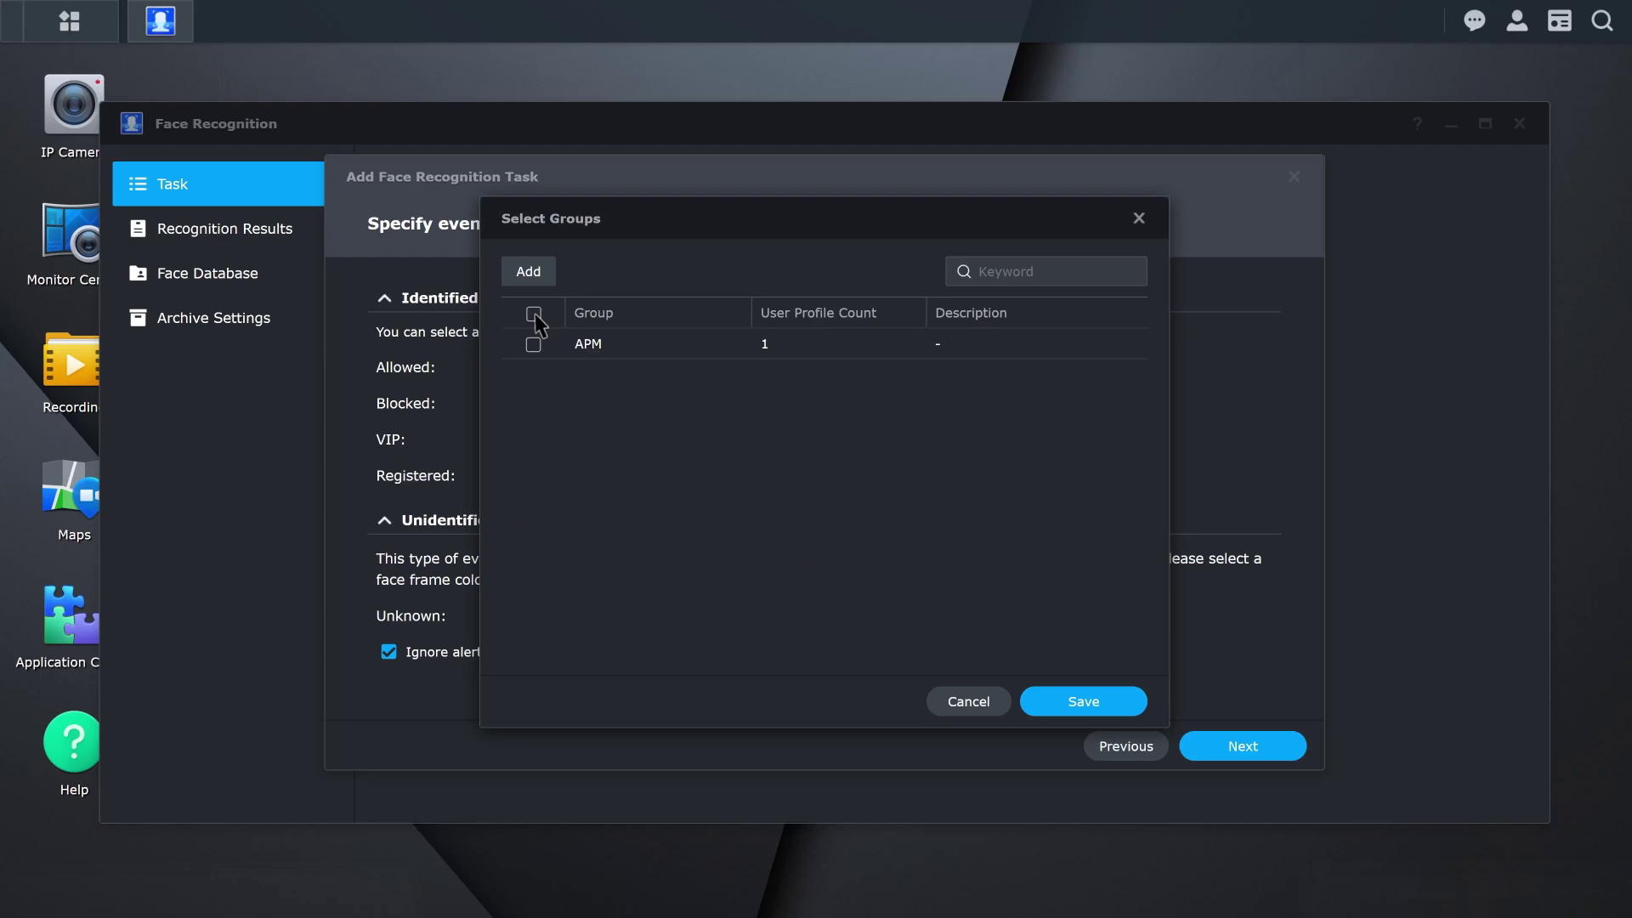
click(1114, 704)
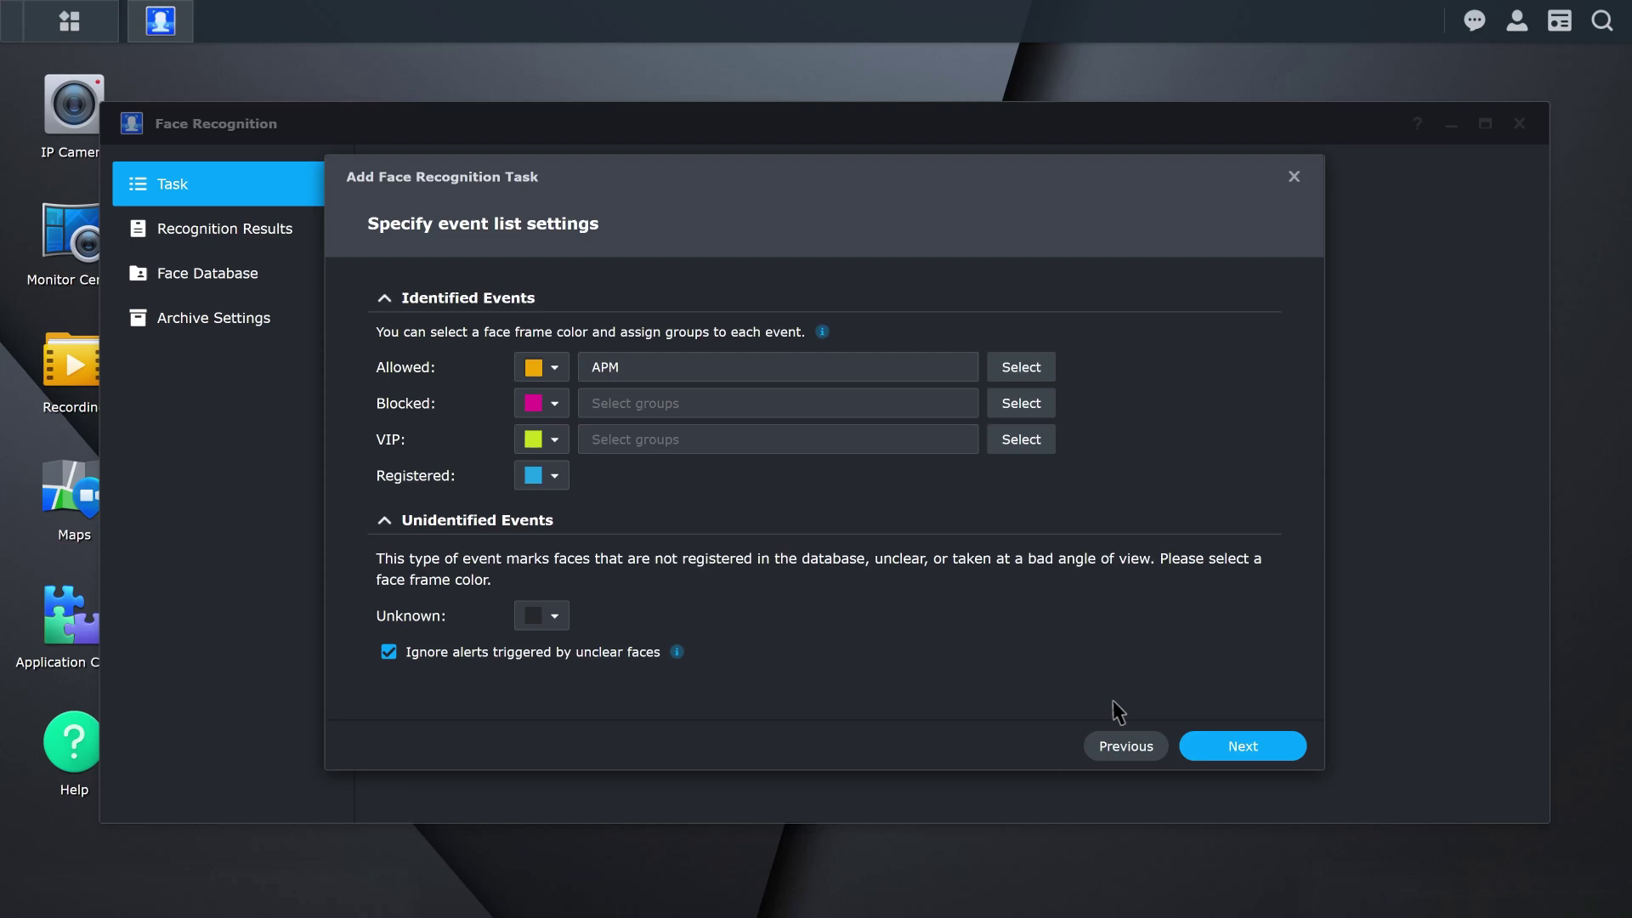
click(1273, 752)
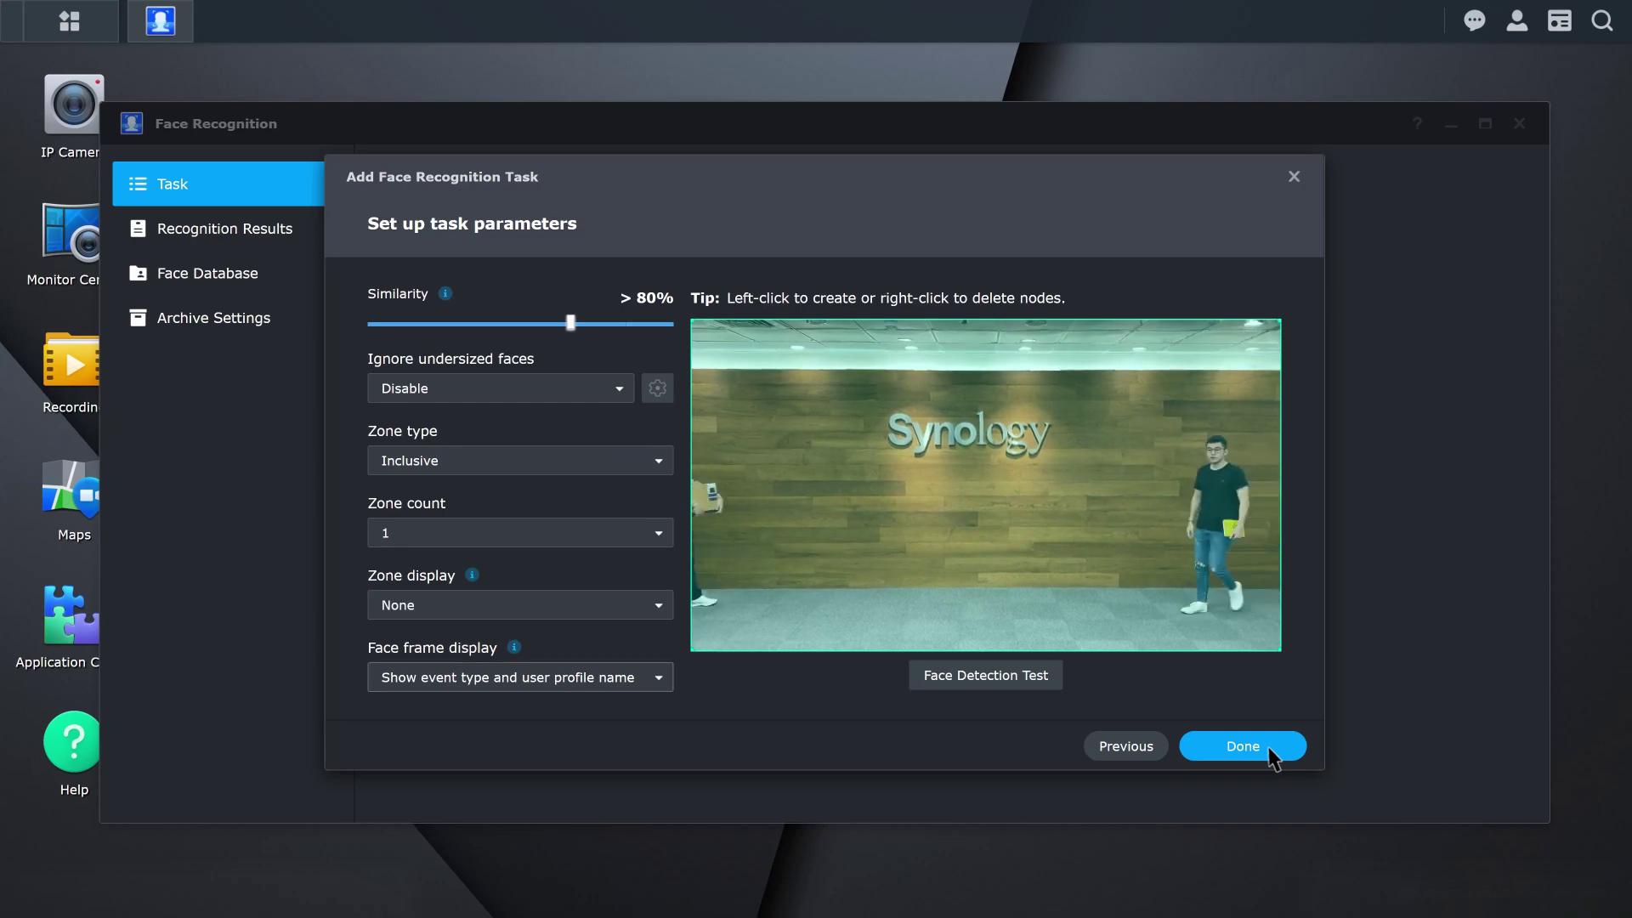
- Keep the face frame display setting unchanged and finish the Face Demo task
click(659, 680)
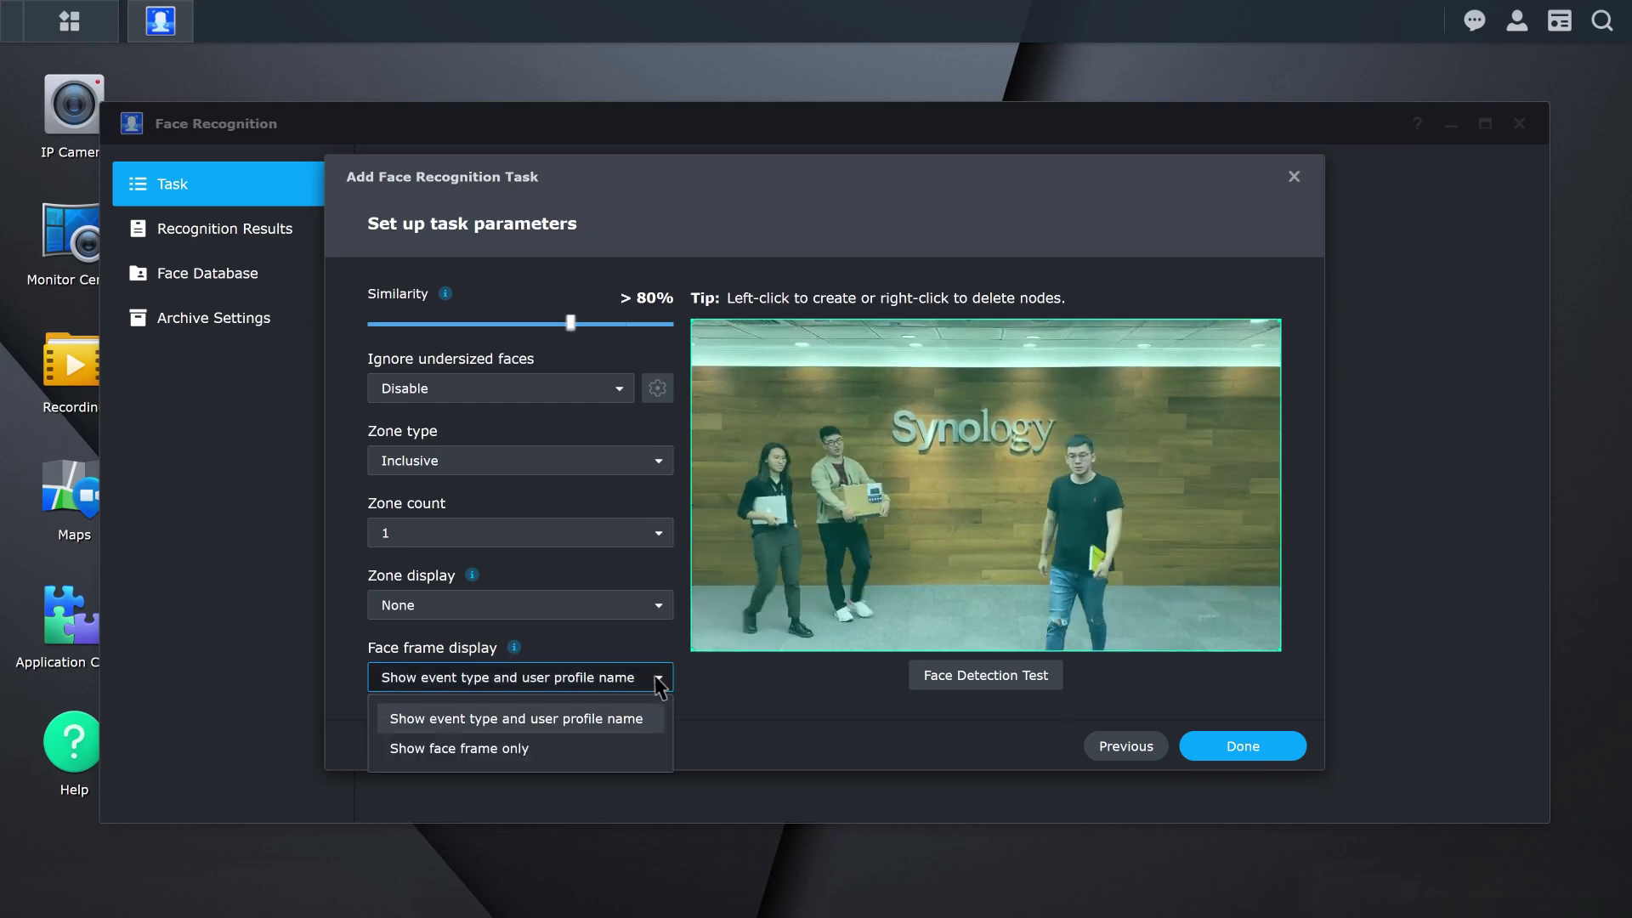
click(659, 680)
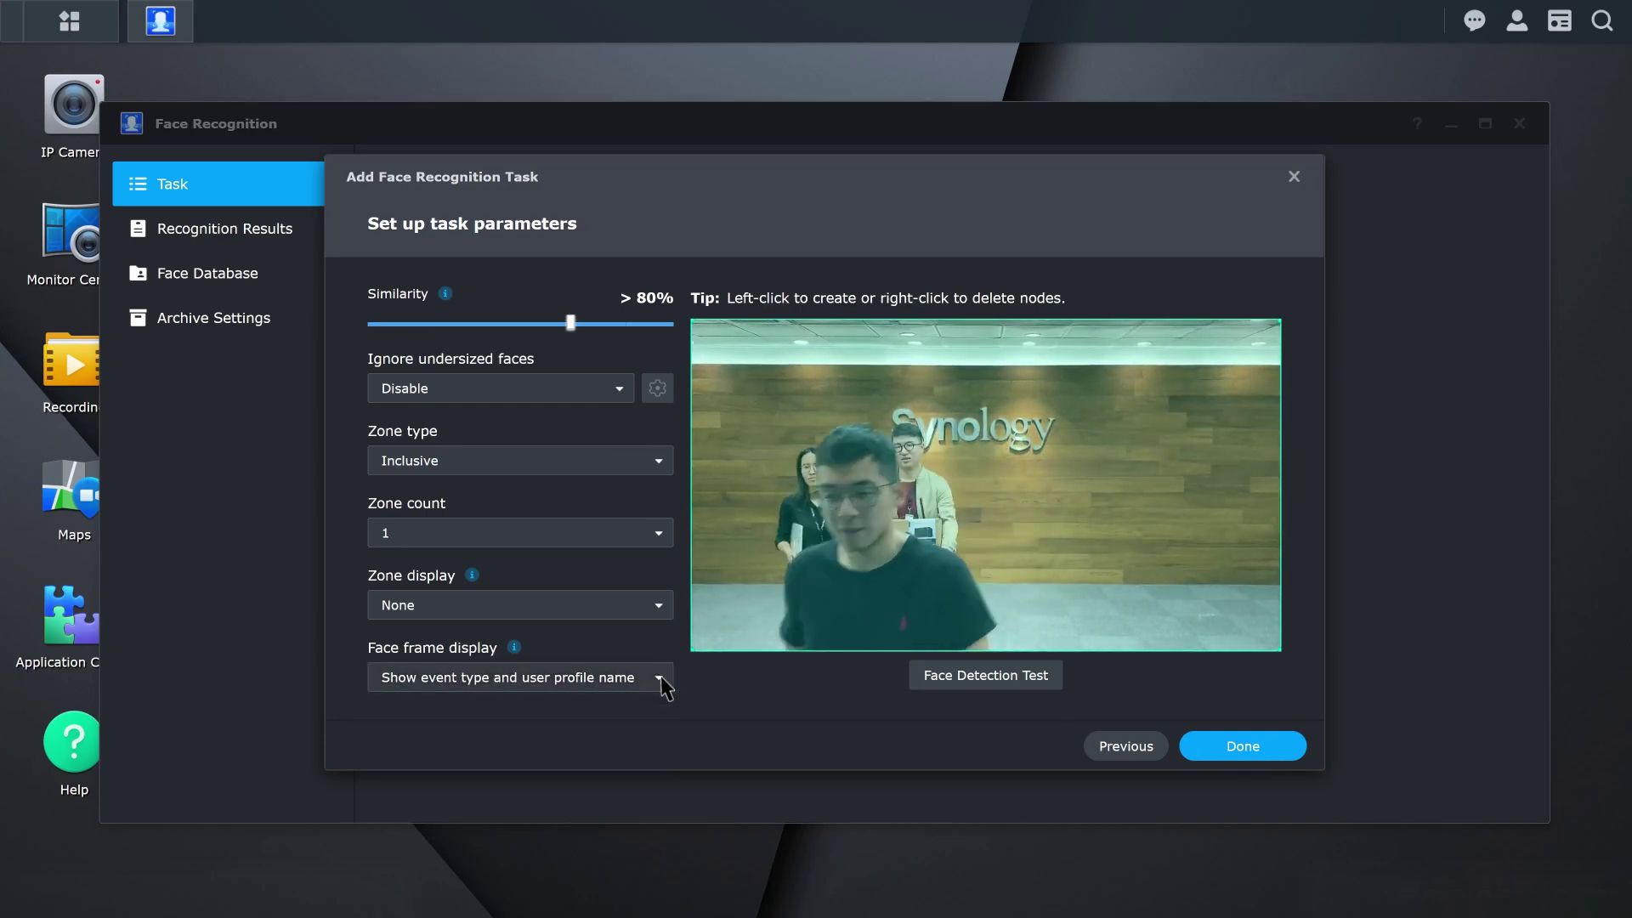
click(1246, 747)
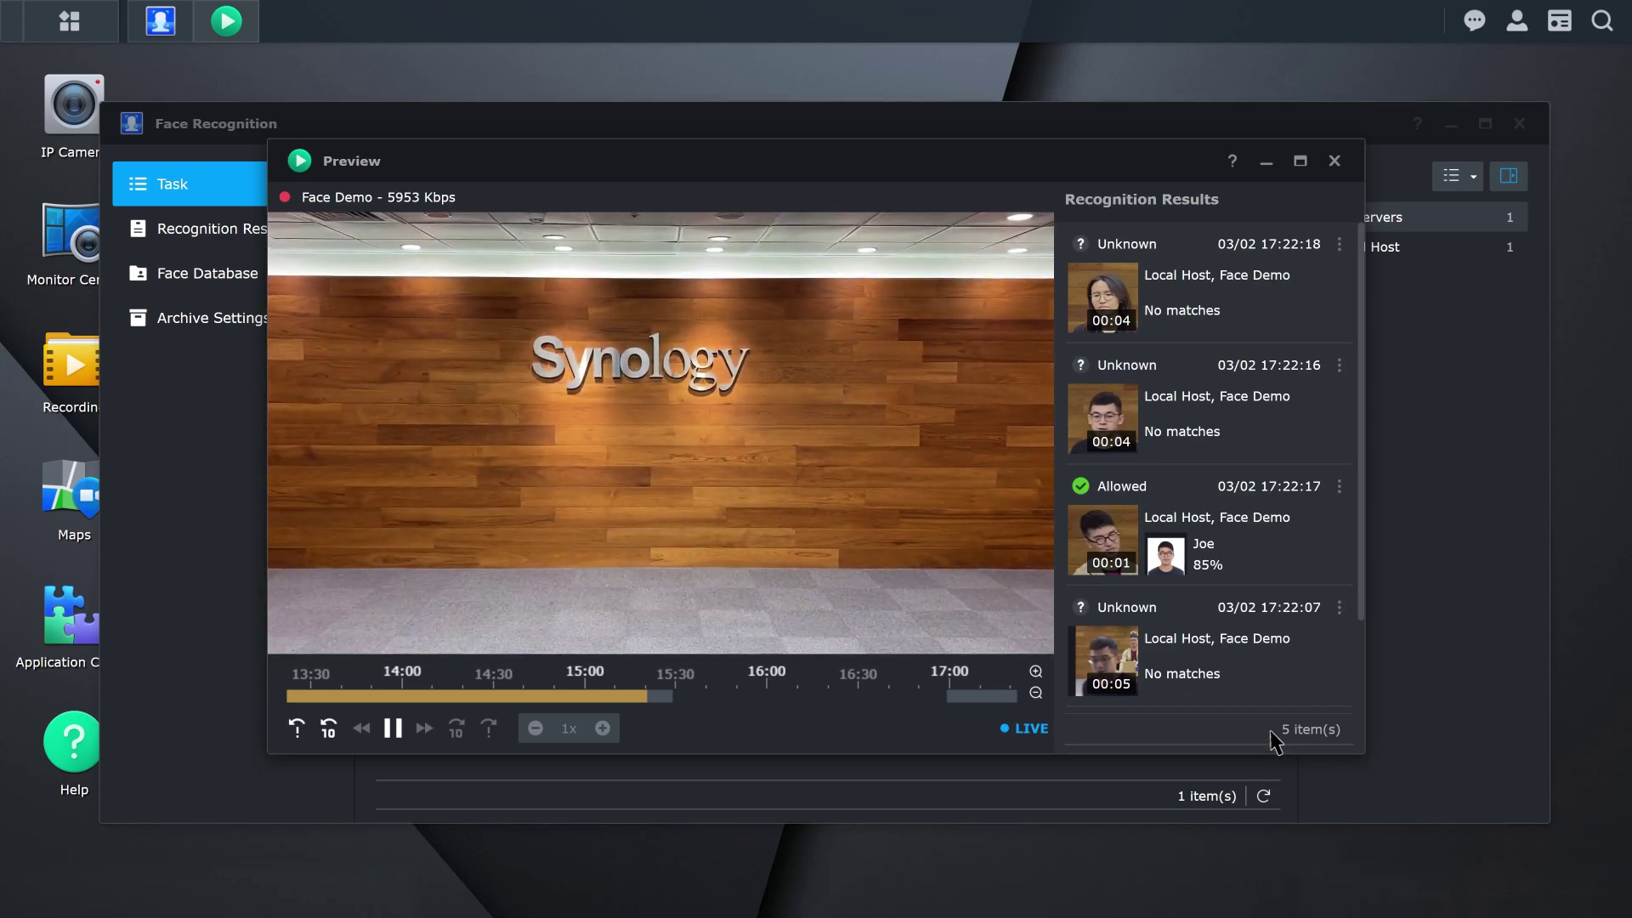
- Close the live preview and filter recognition results by the registered person's name
click(1335, 161)
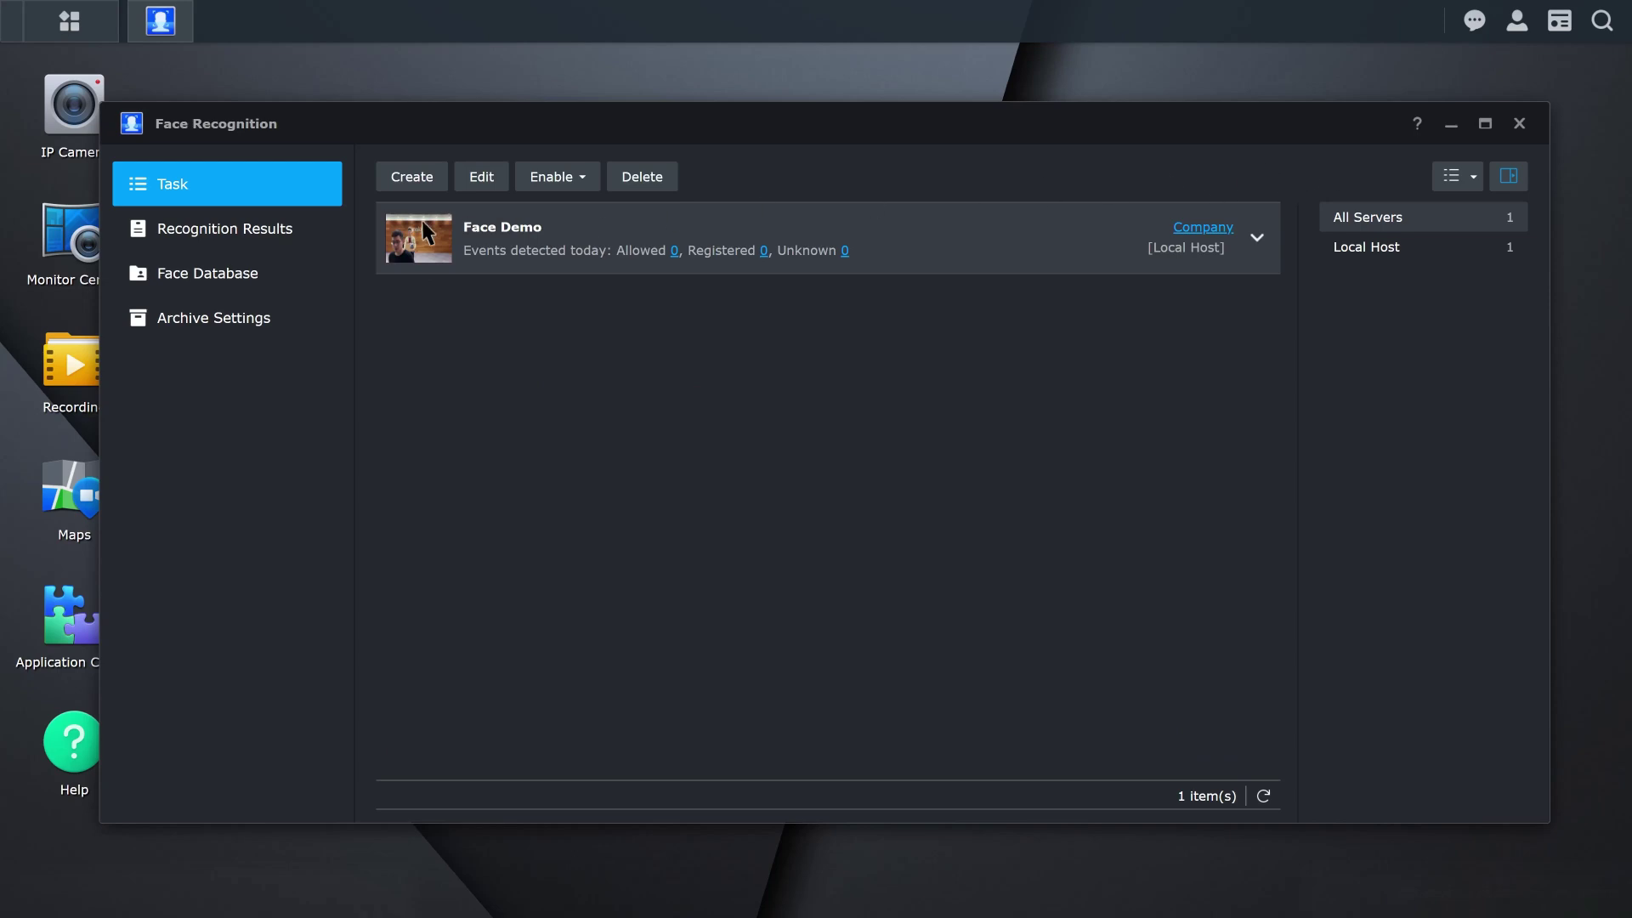
click(306, 230)
click(1445, 289)
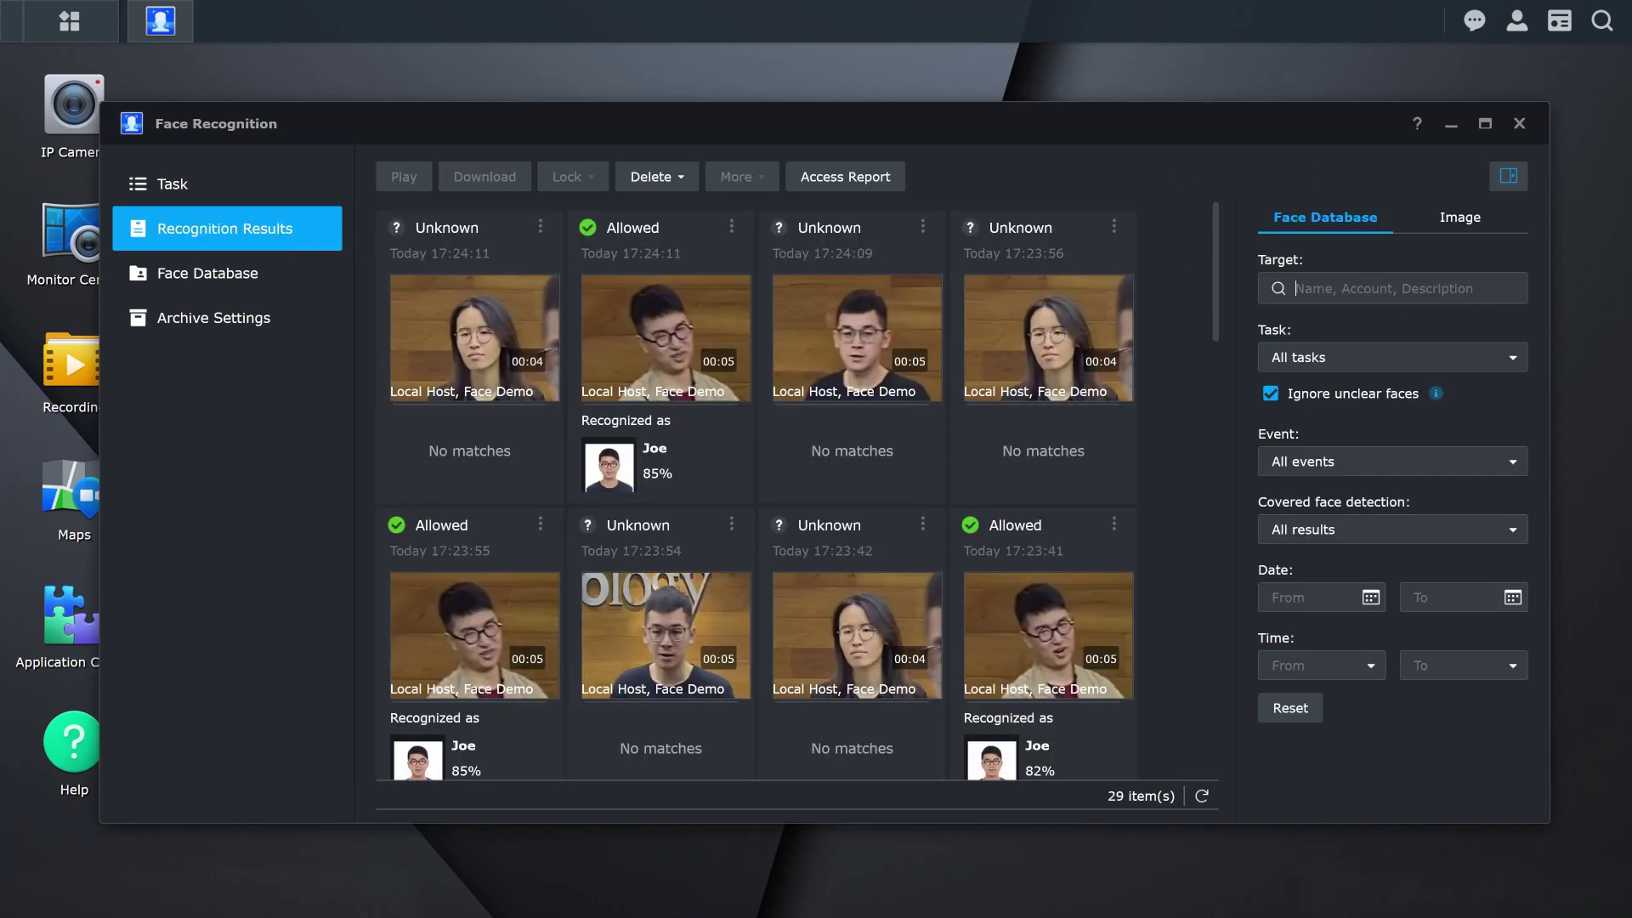
text(Joe)
key(Return)
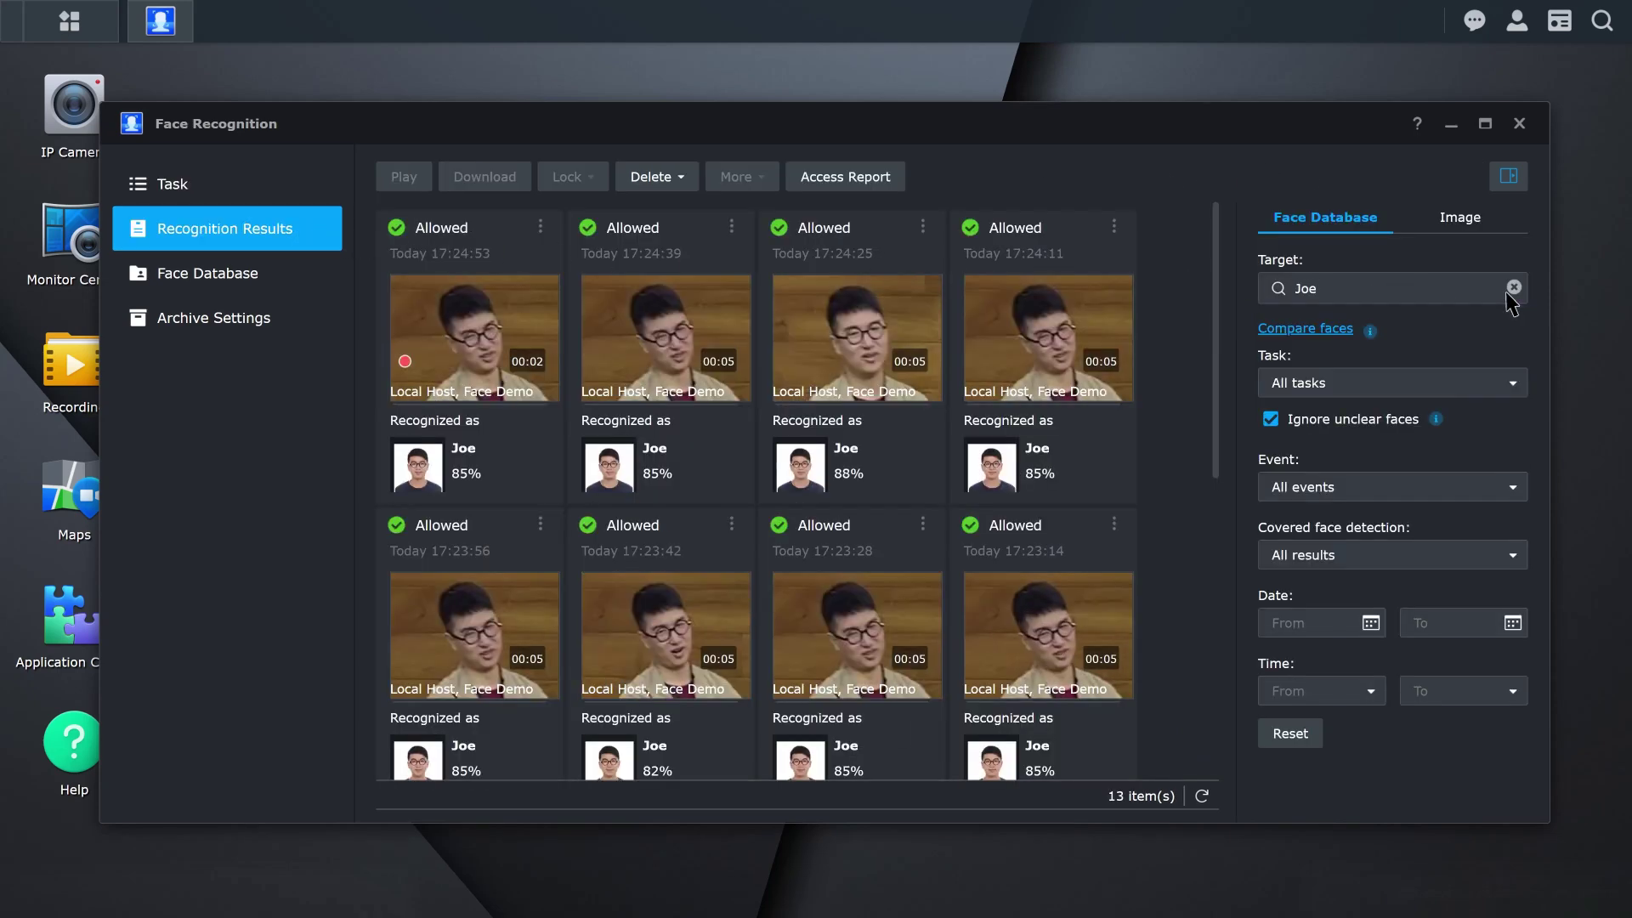
- Clear the face target and review the event and covered face filter options
click(1513, 288)
click(1512, 466)
click(1512, 531)
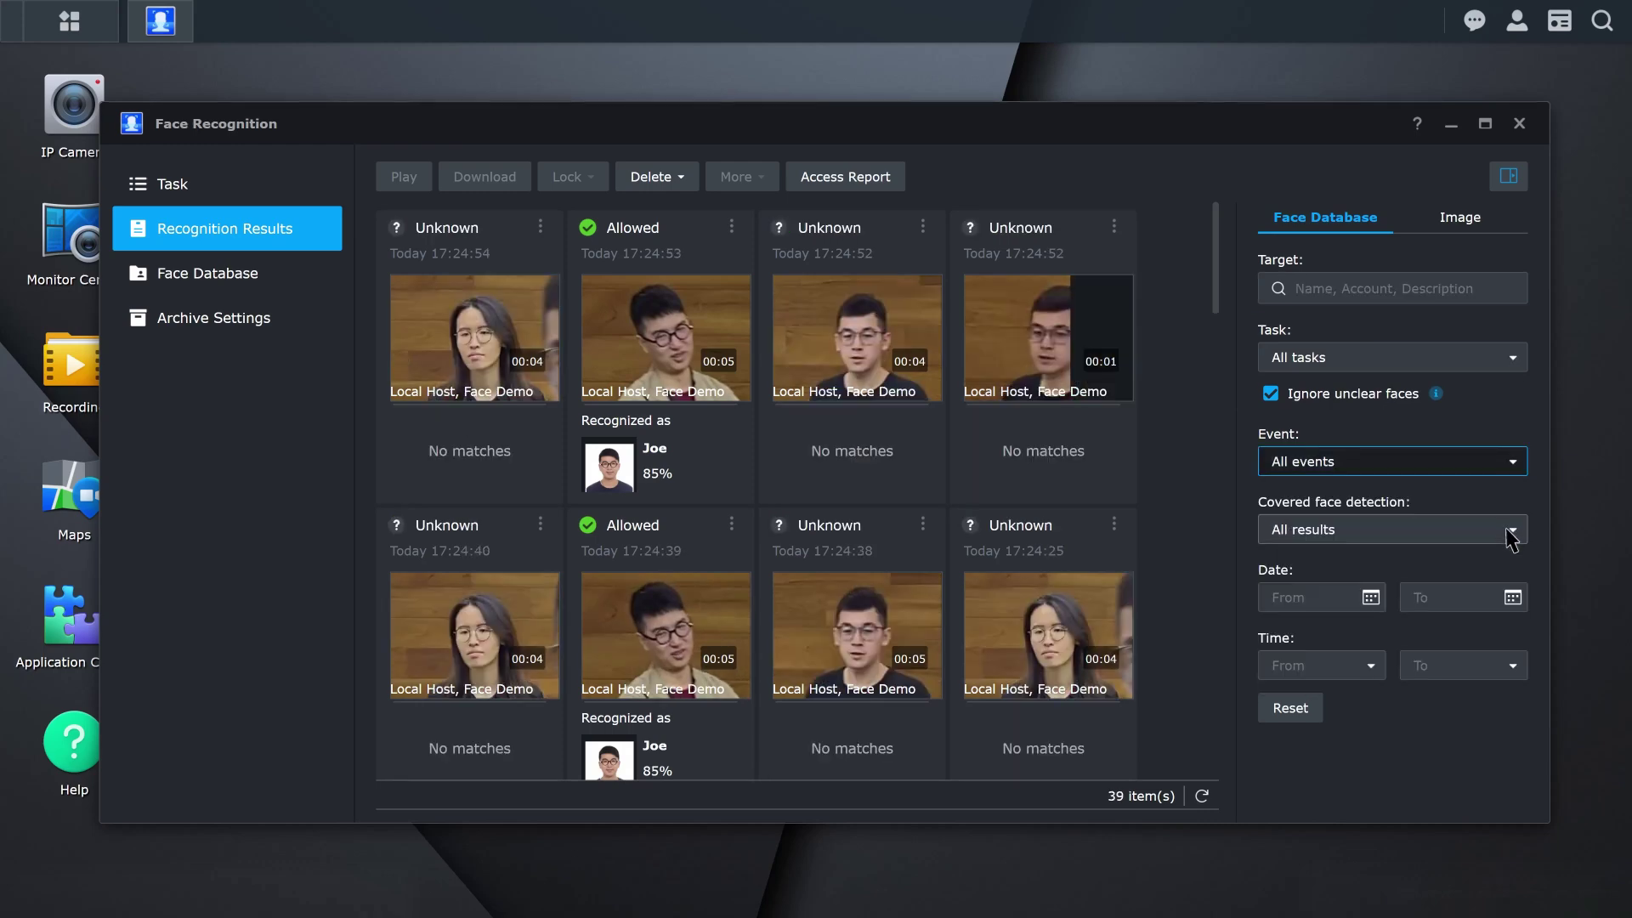
click(1512, 532)
click(1510, 527)
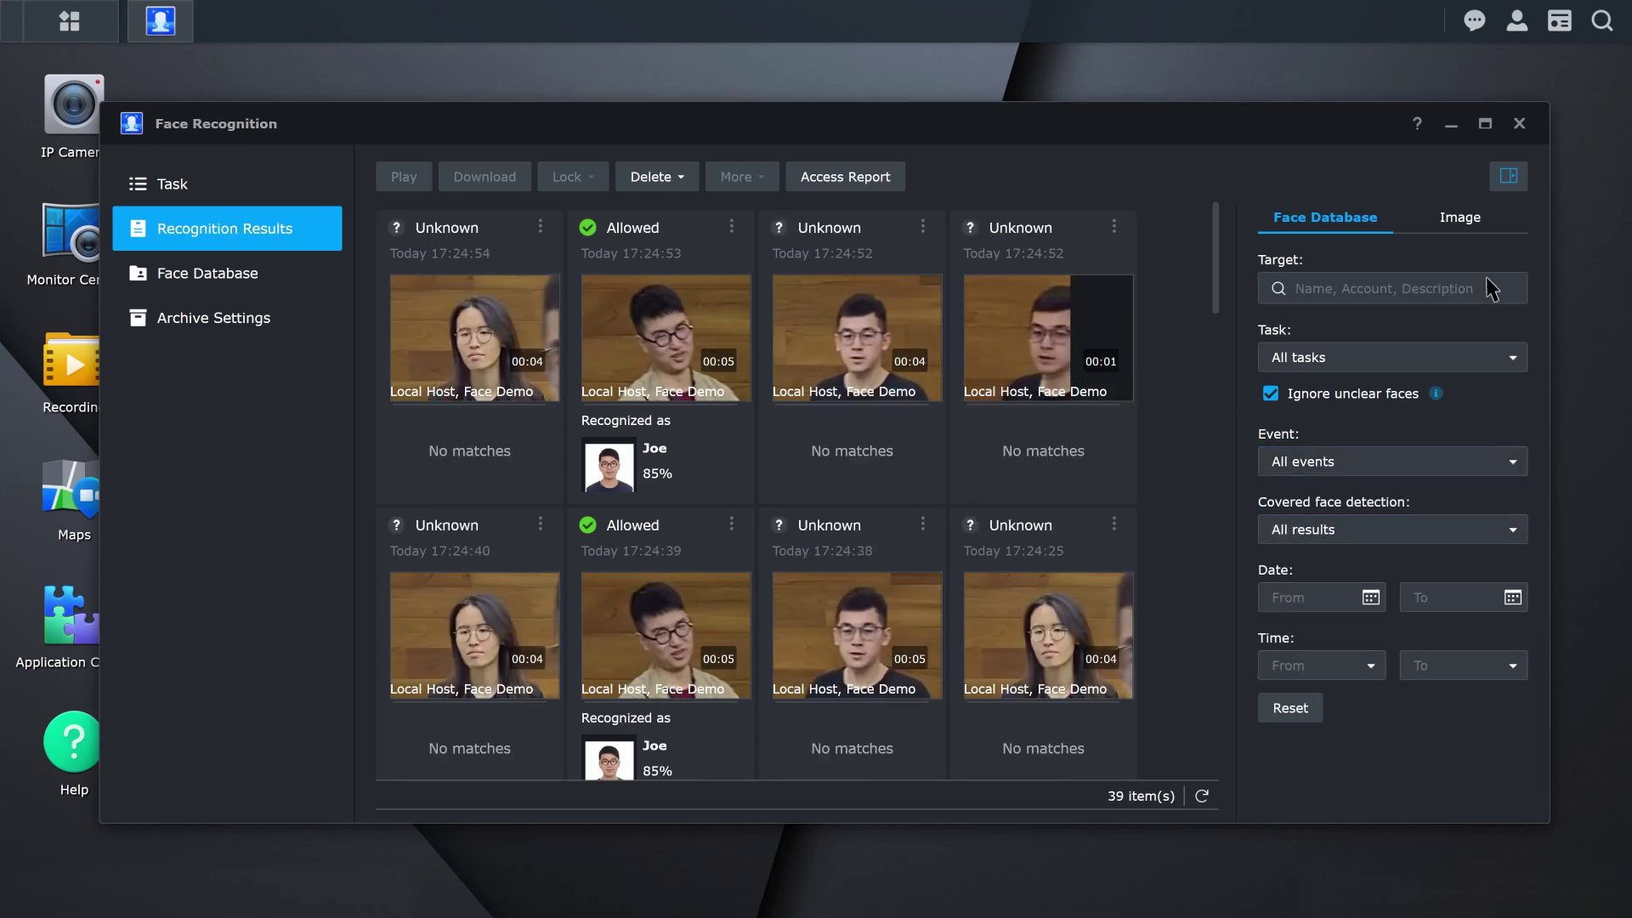
- Search results by an uploaded face photo, then remove that photo from the search
click(1481, 227)
click(1321, 338)
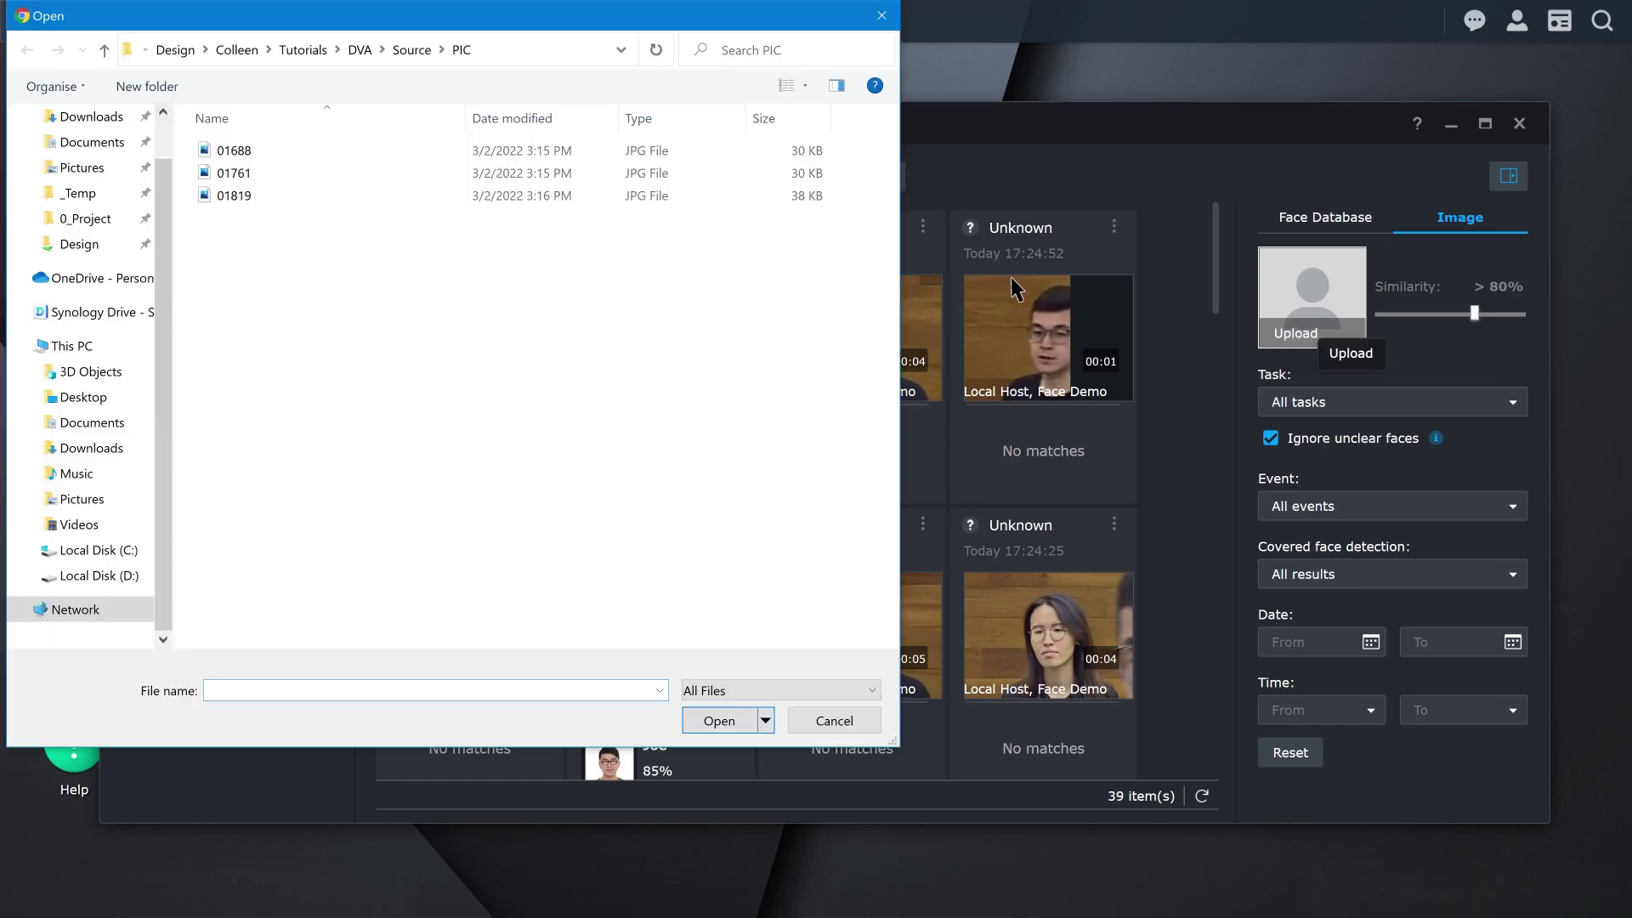
click(271, 152)
click(719, 721)
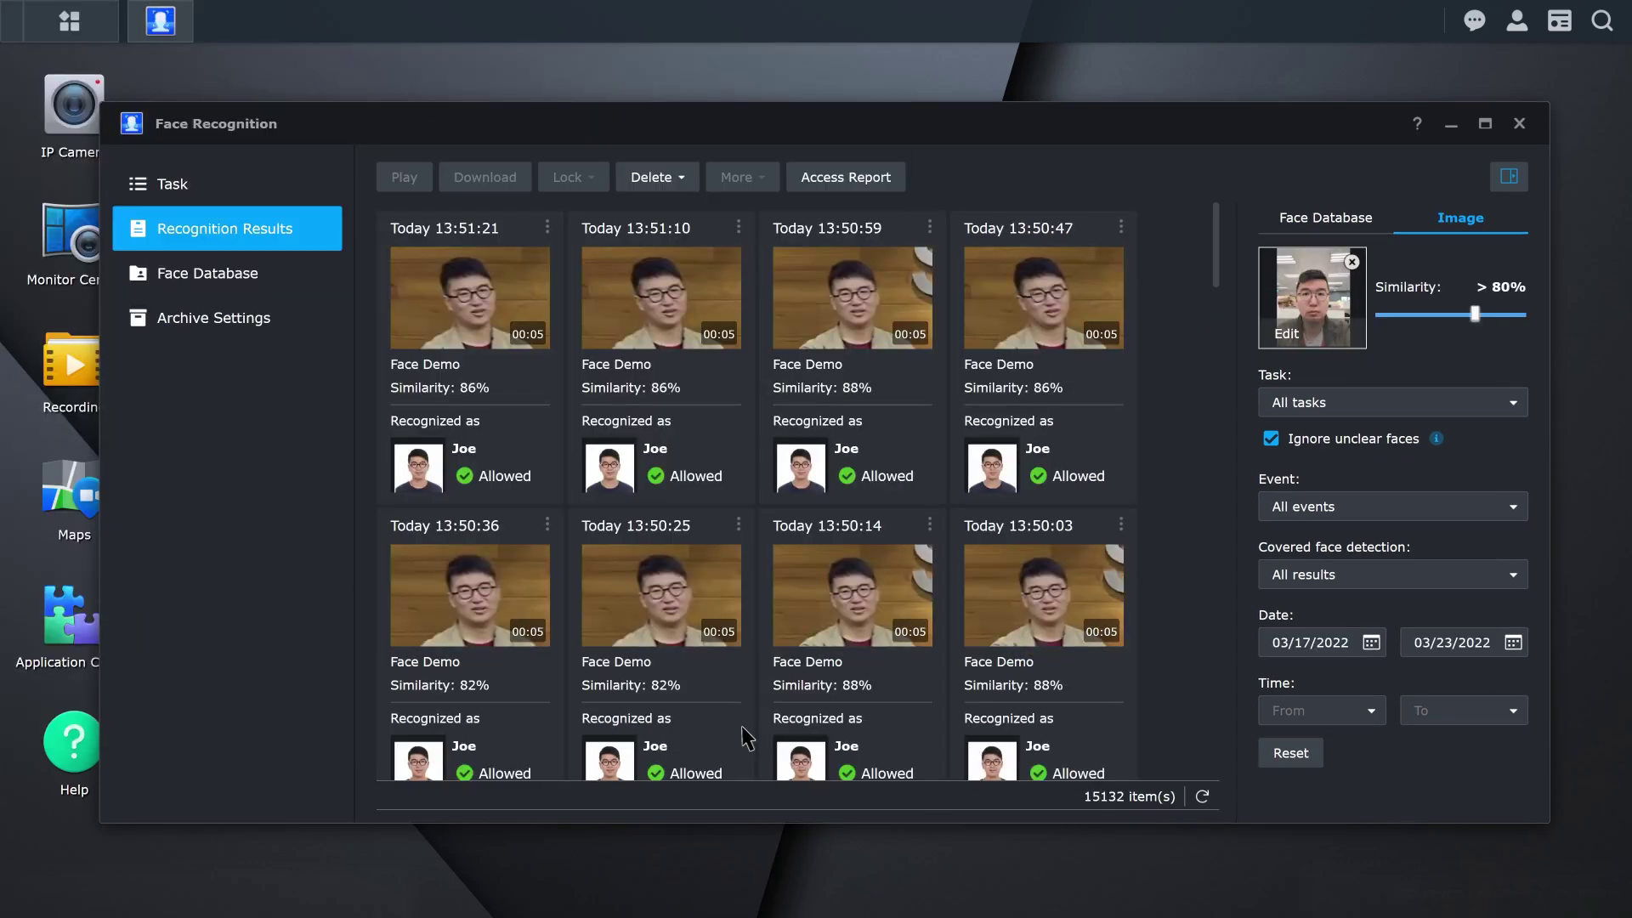
click(1352, 263)
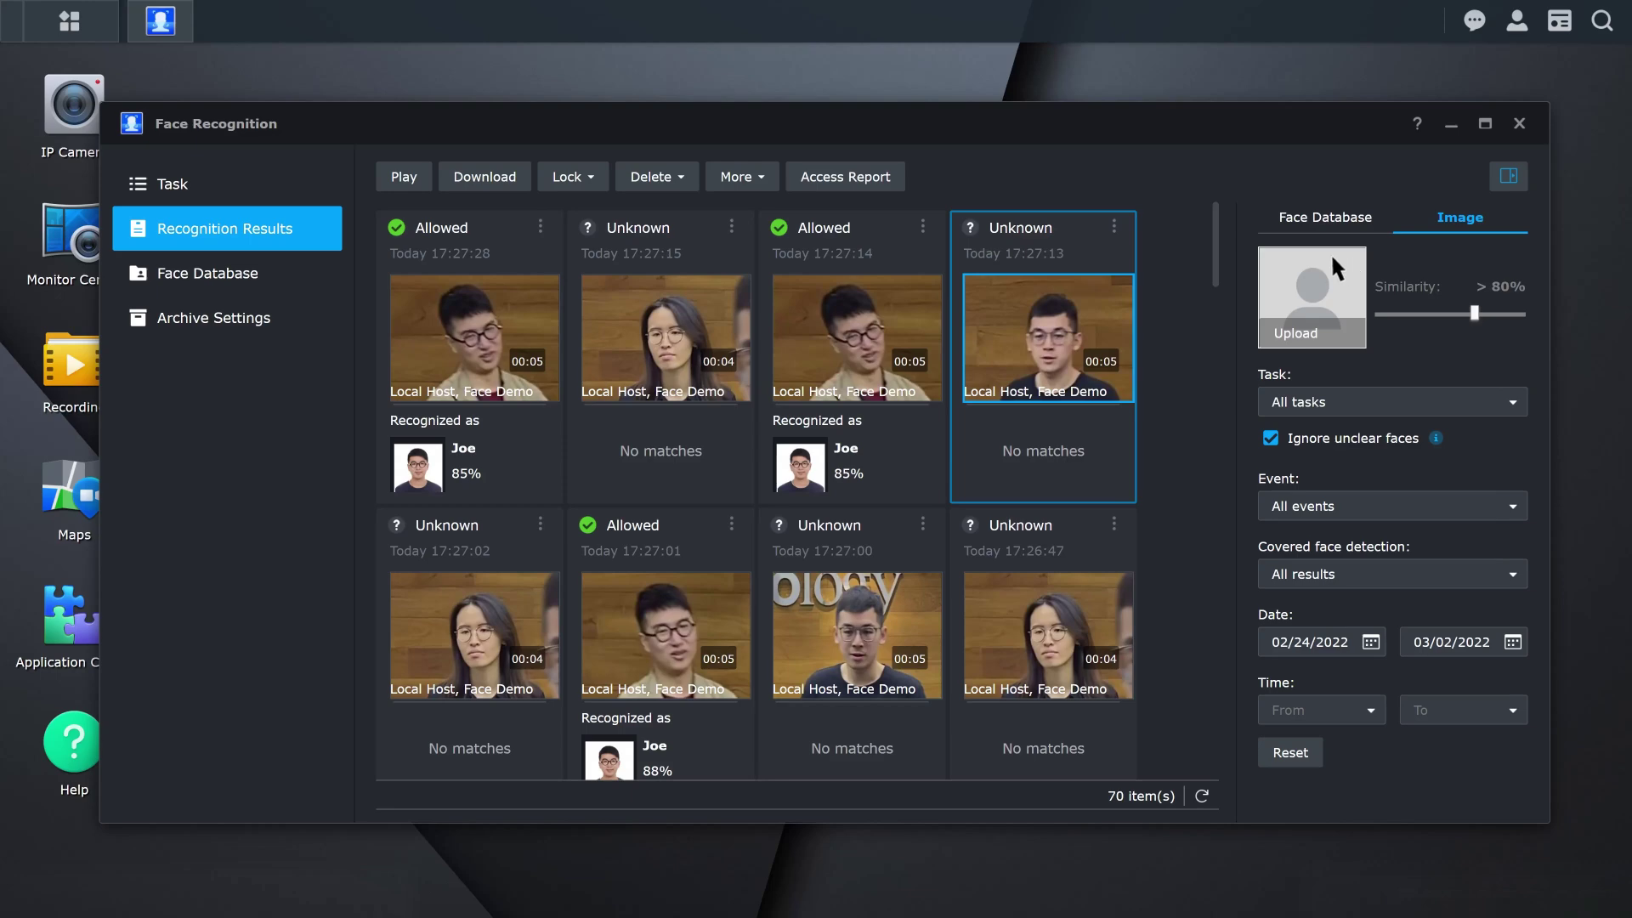
click(893, 179)
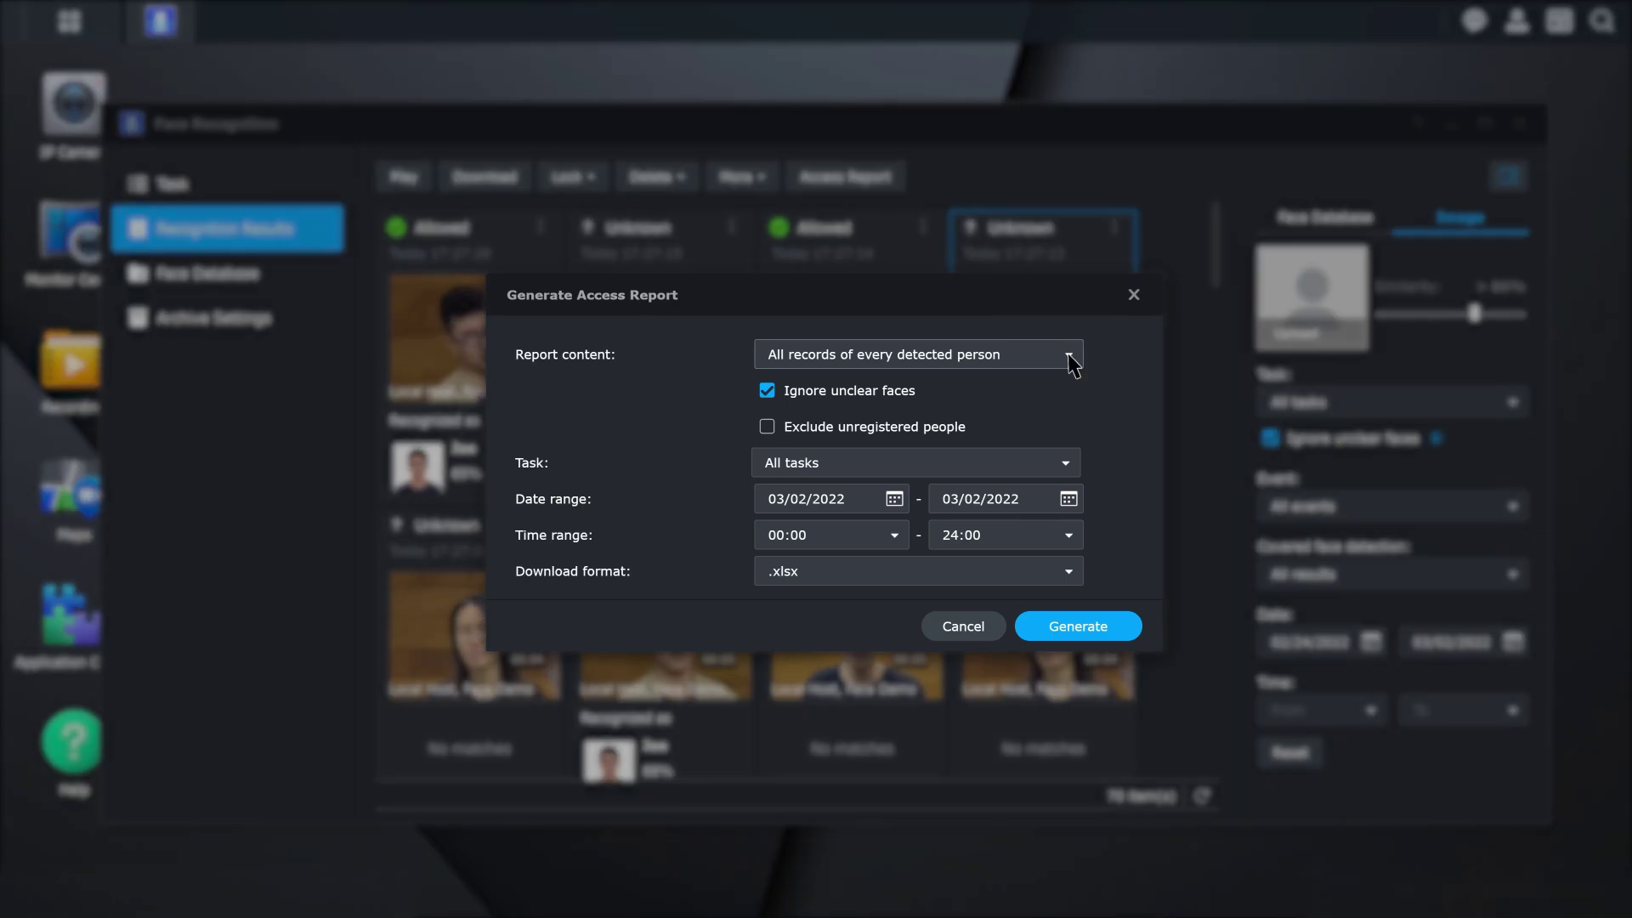
click(1068, 355)
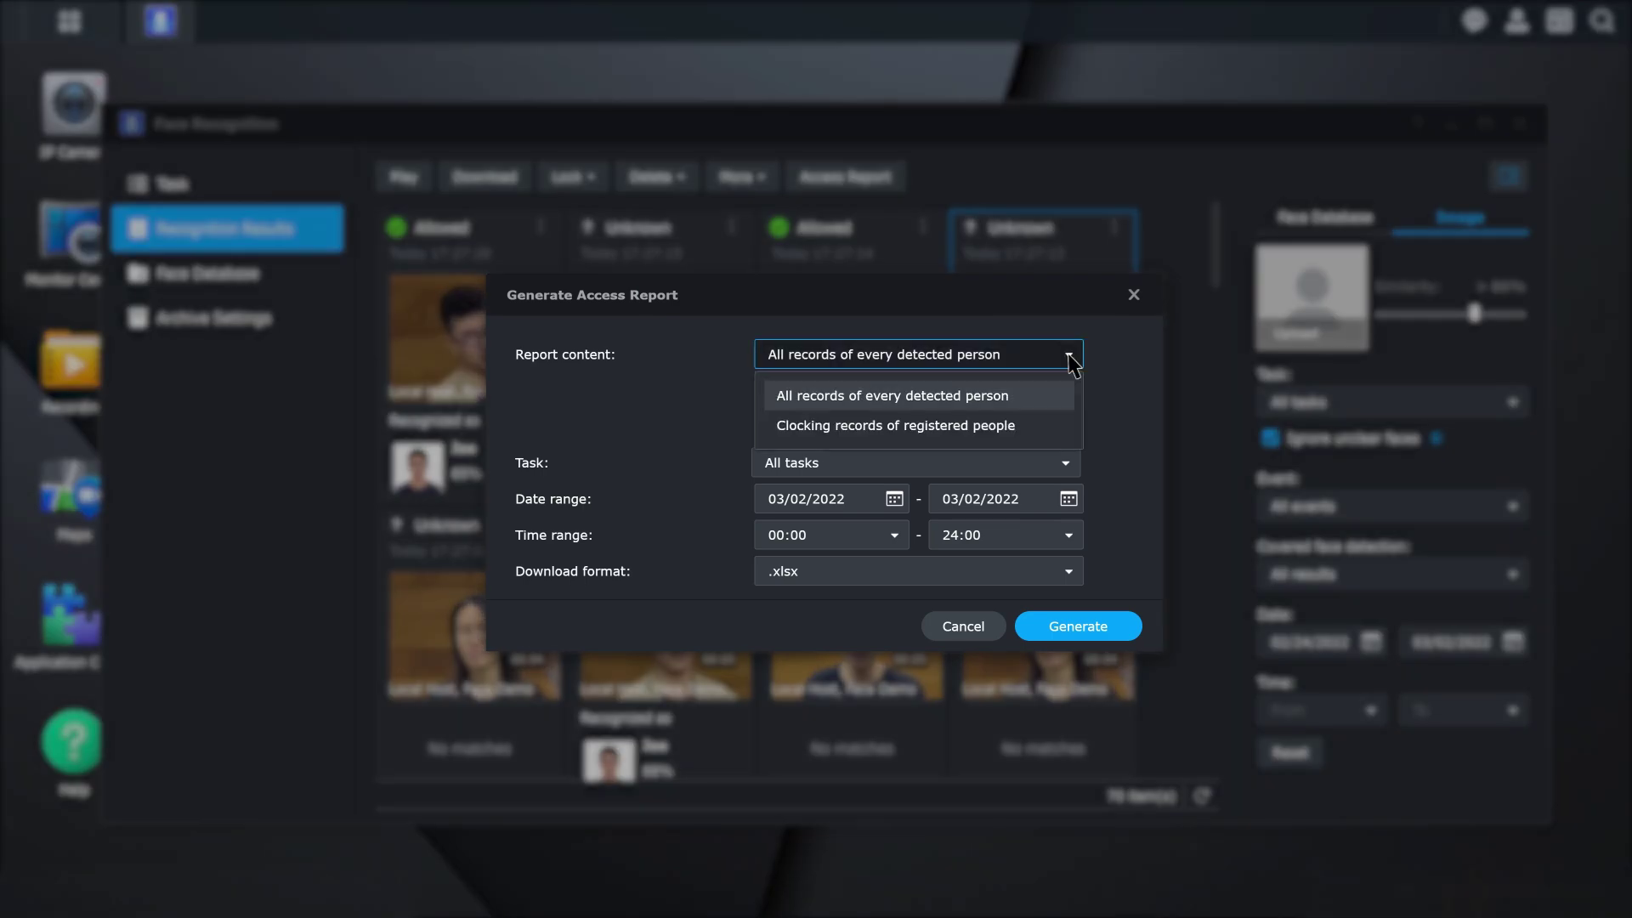
click(1069, 355)
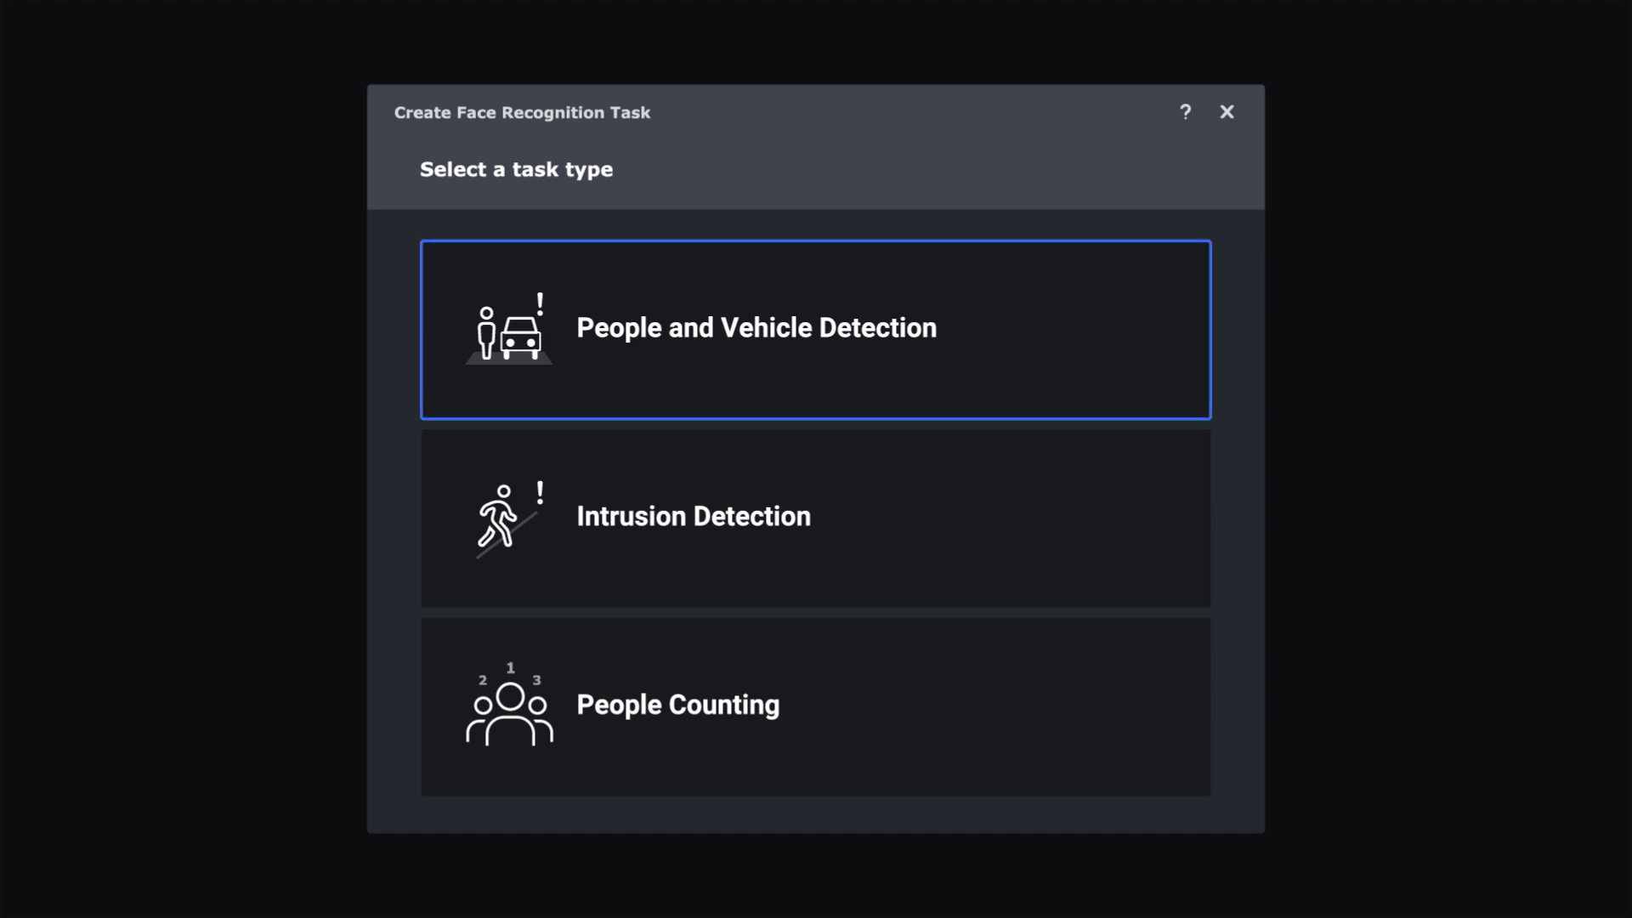
click(816, 519)
click(817, 707)
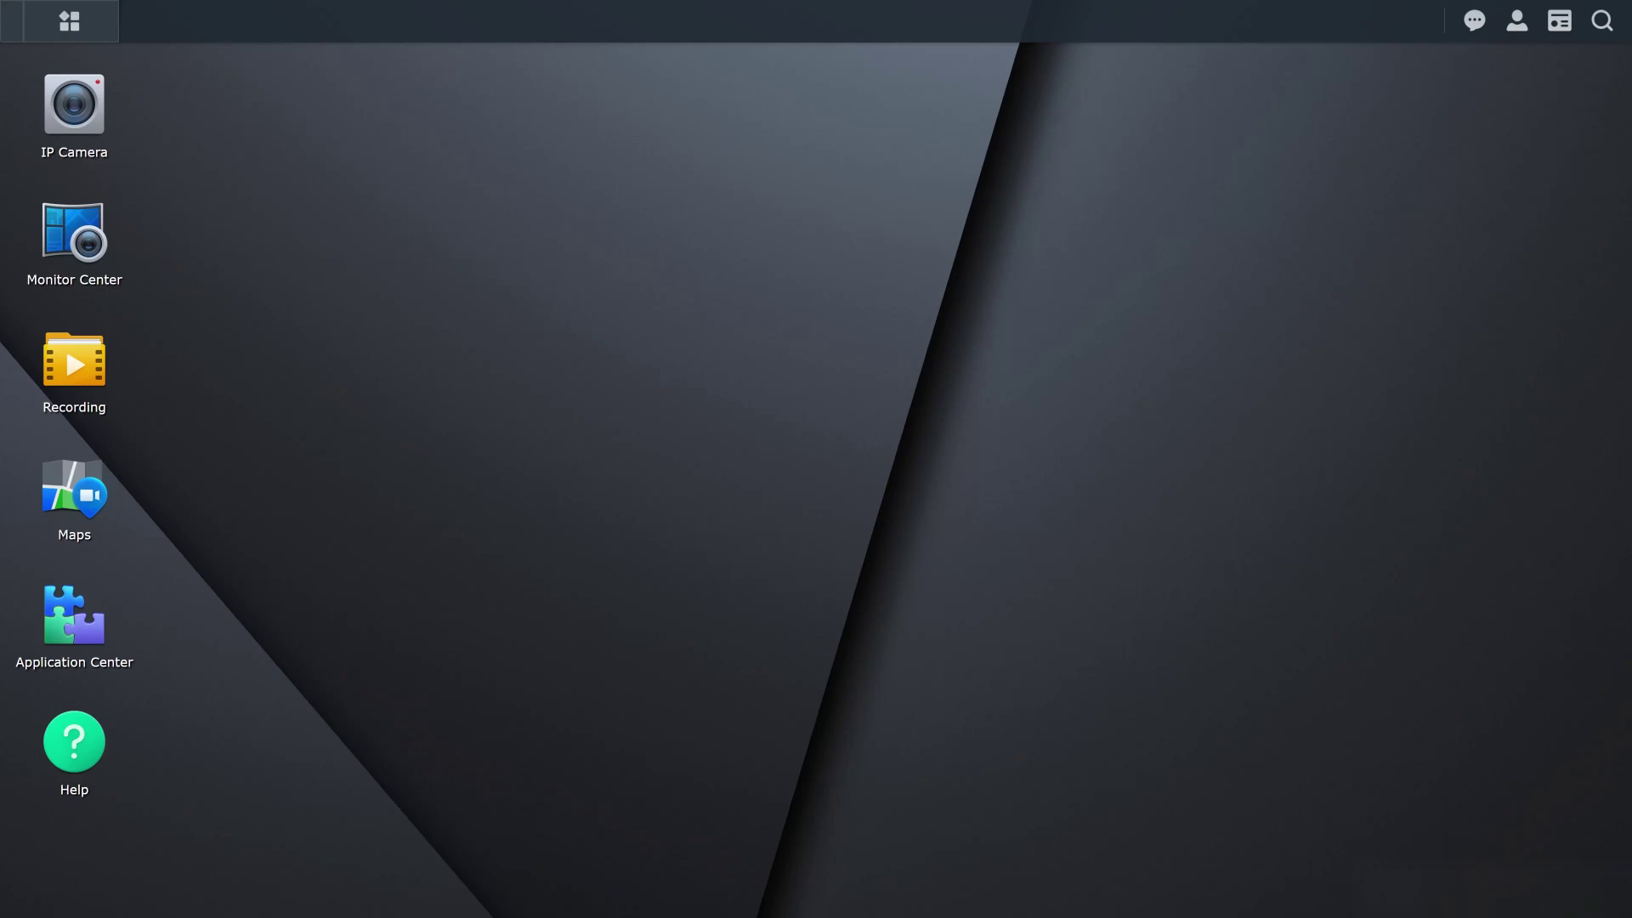
- Open Deep Video Analytics and create a People and Vehicle Detection task
click(88, 34)
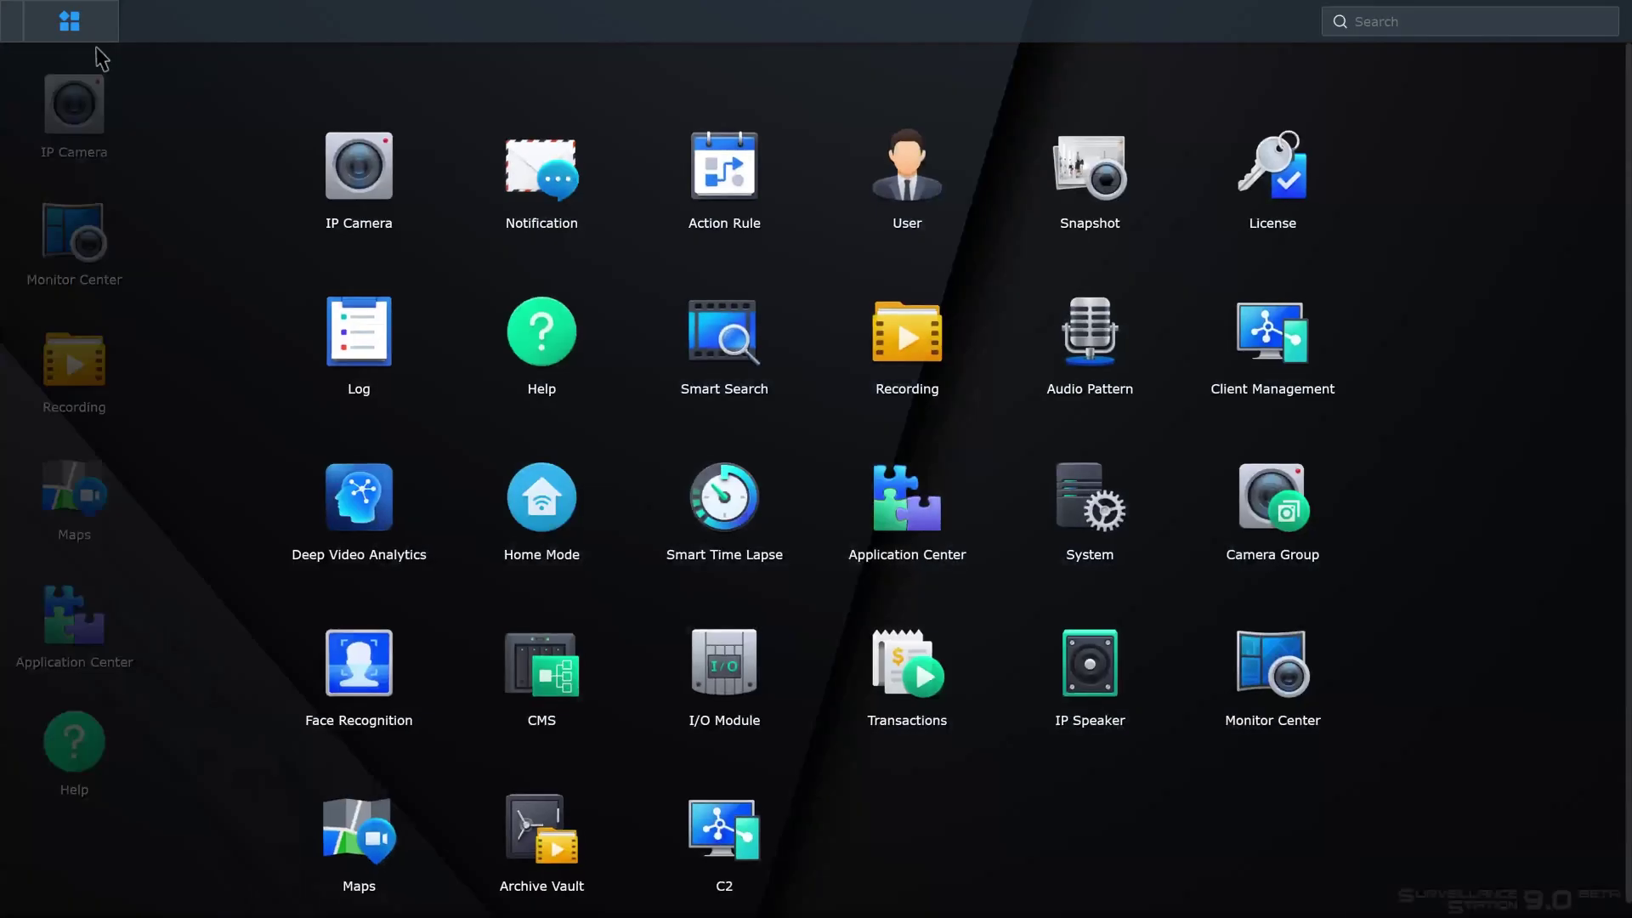
click(370, 528)
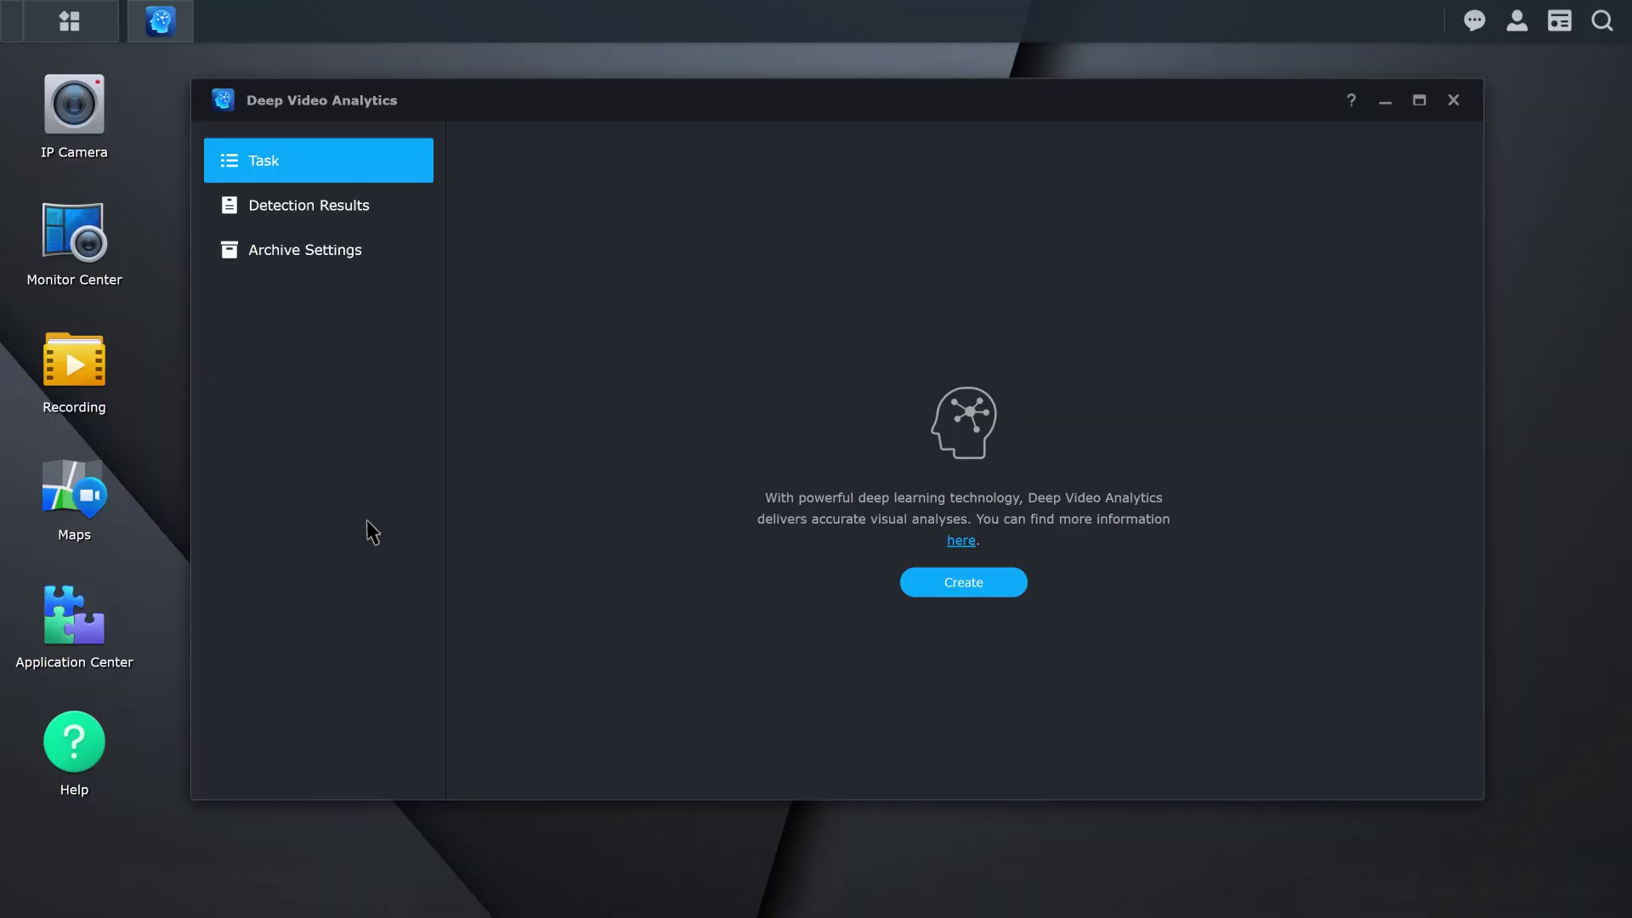
click(978, 589)
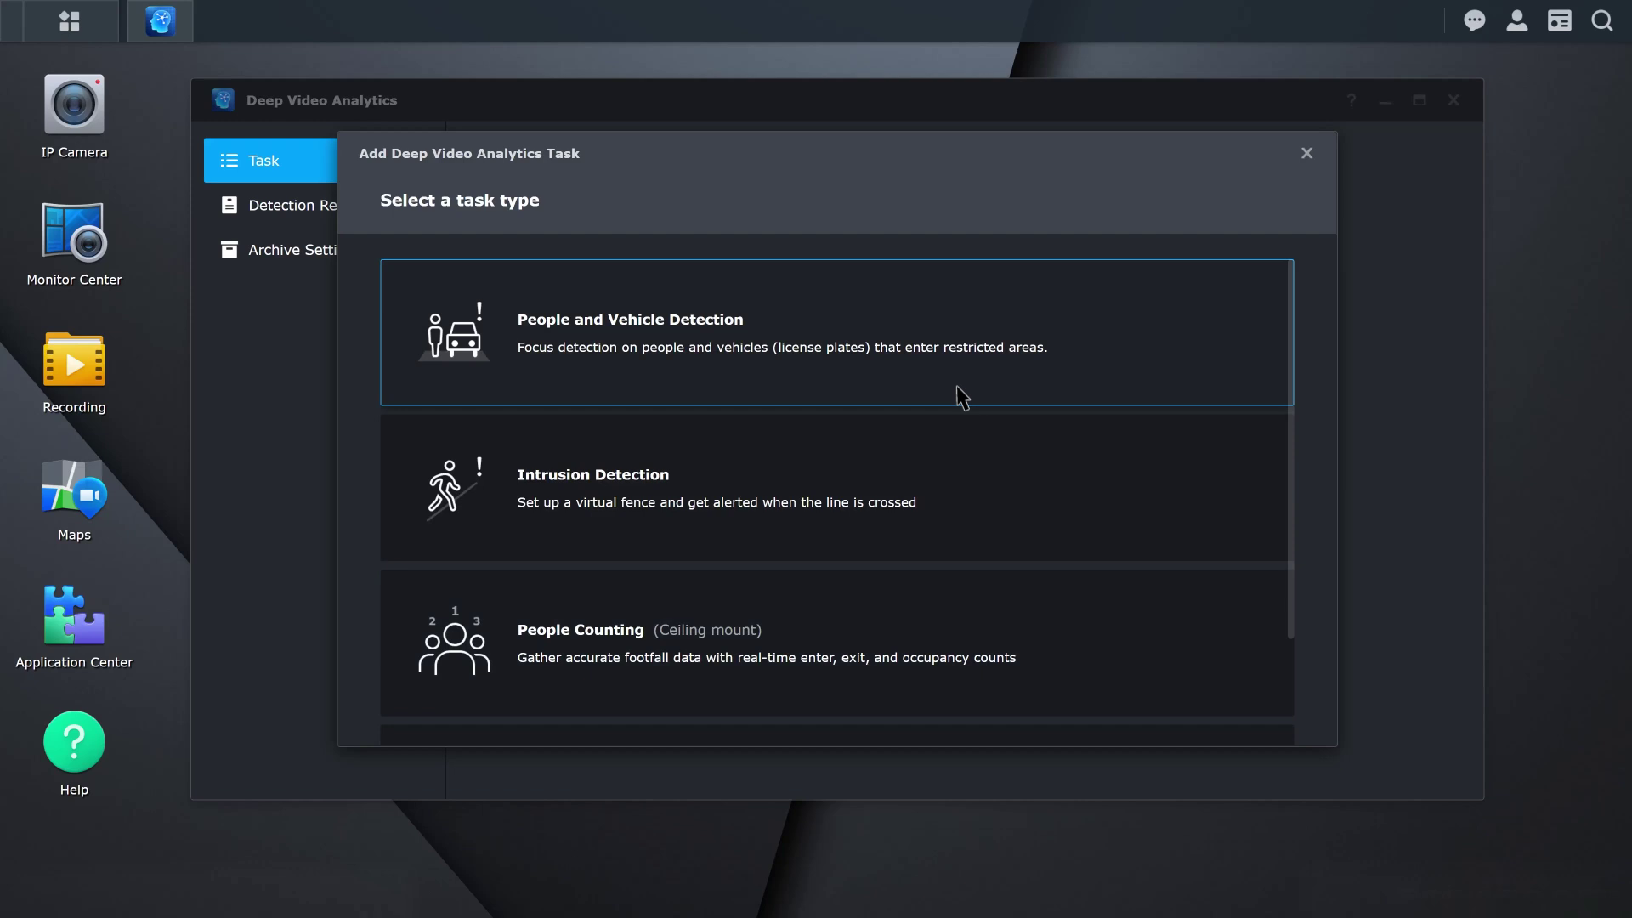
click(960, 395)
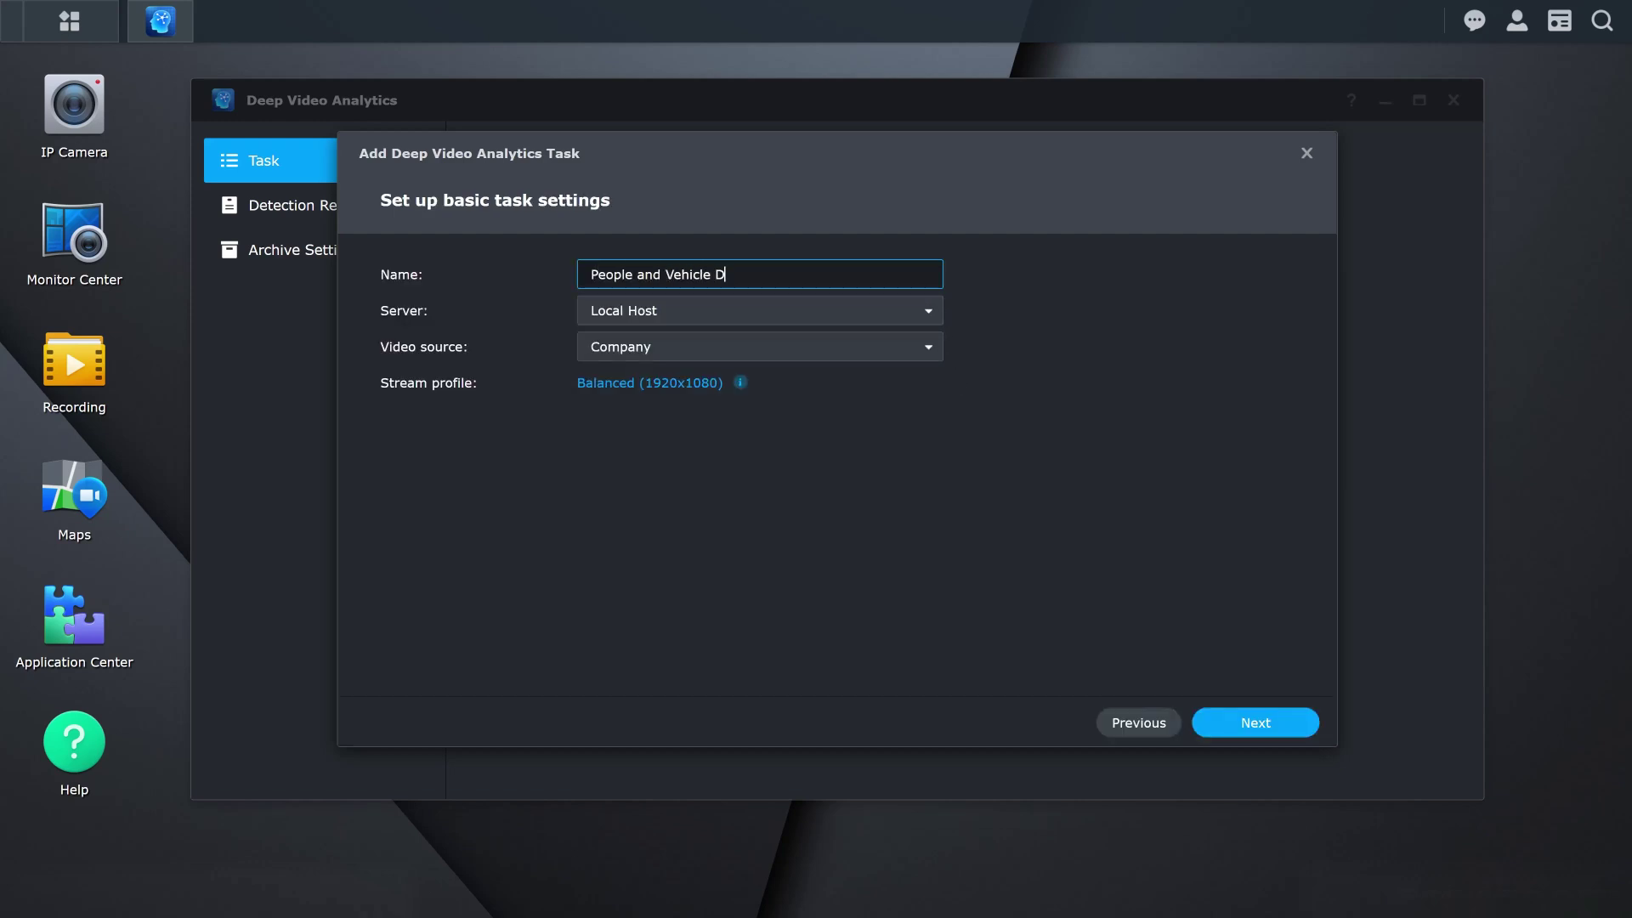
- Name it People and Vehicle Demo, use TPKA as video source, and review detection targets
text(emo)
click(928, 347)
click(930, 510)
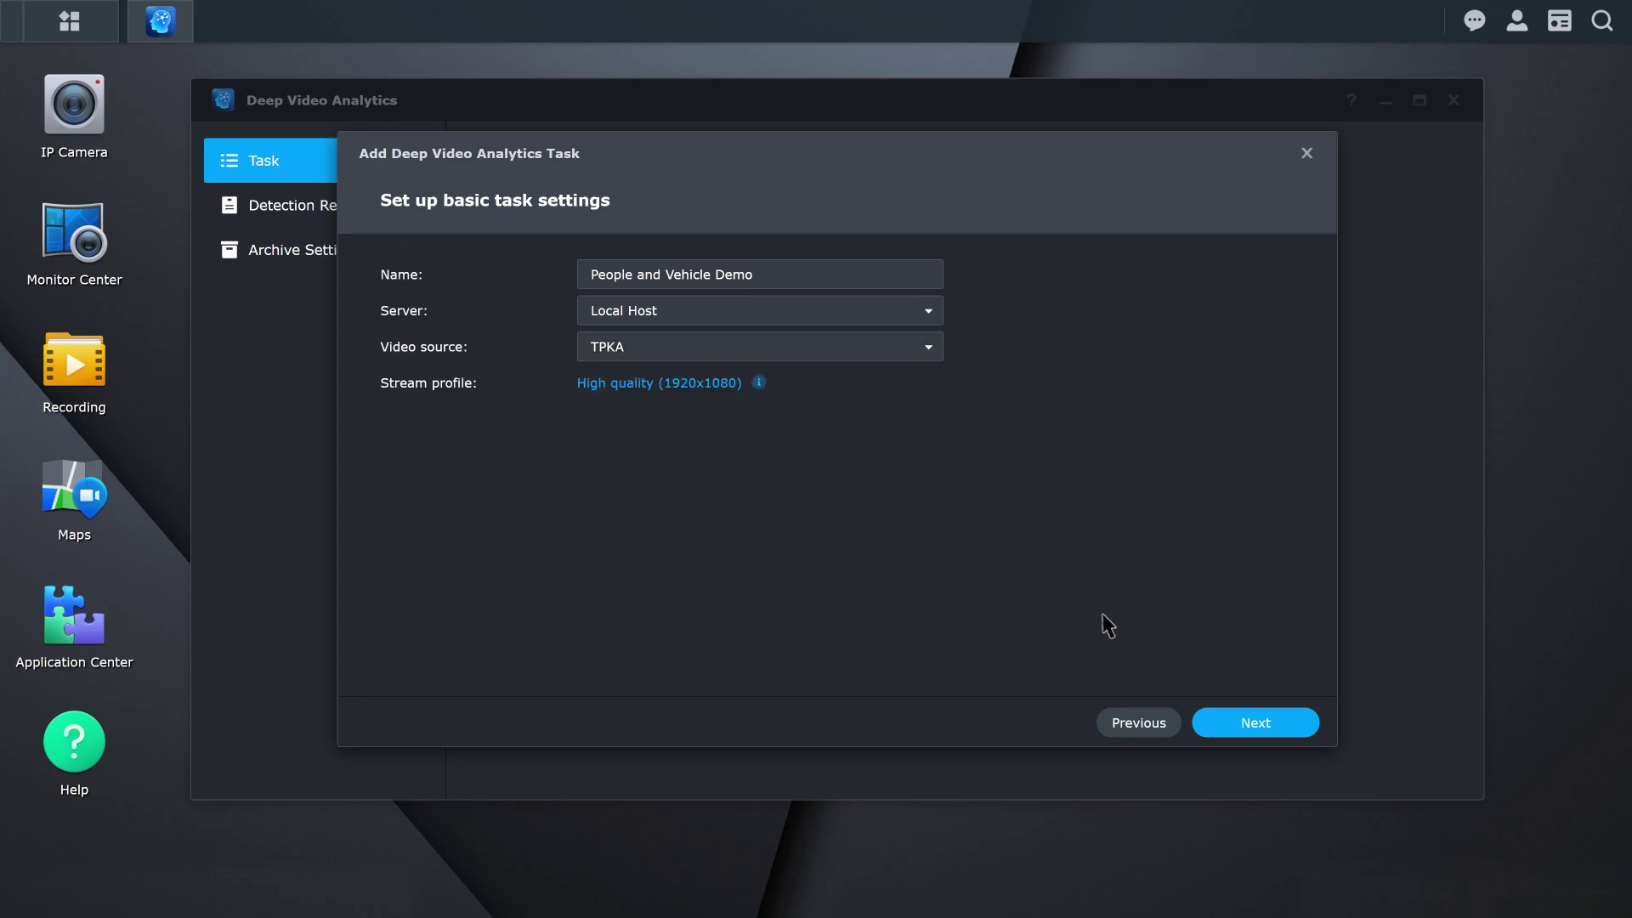
click(1282, 729)
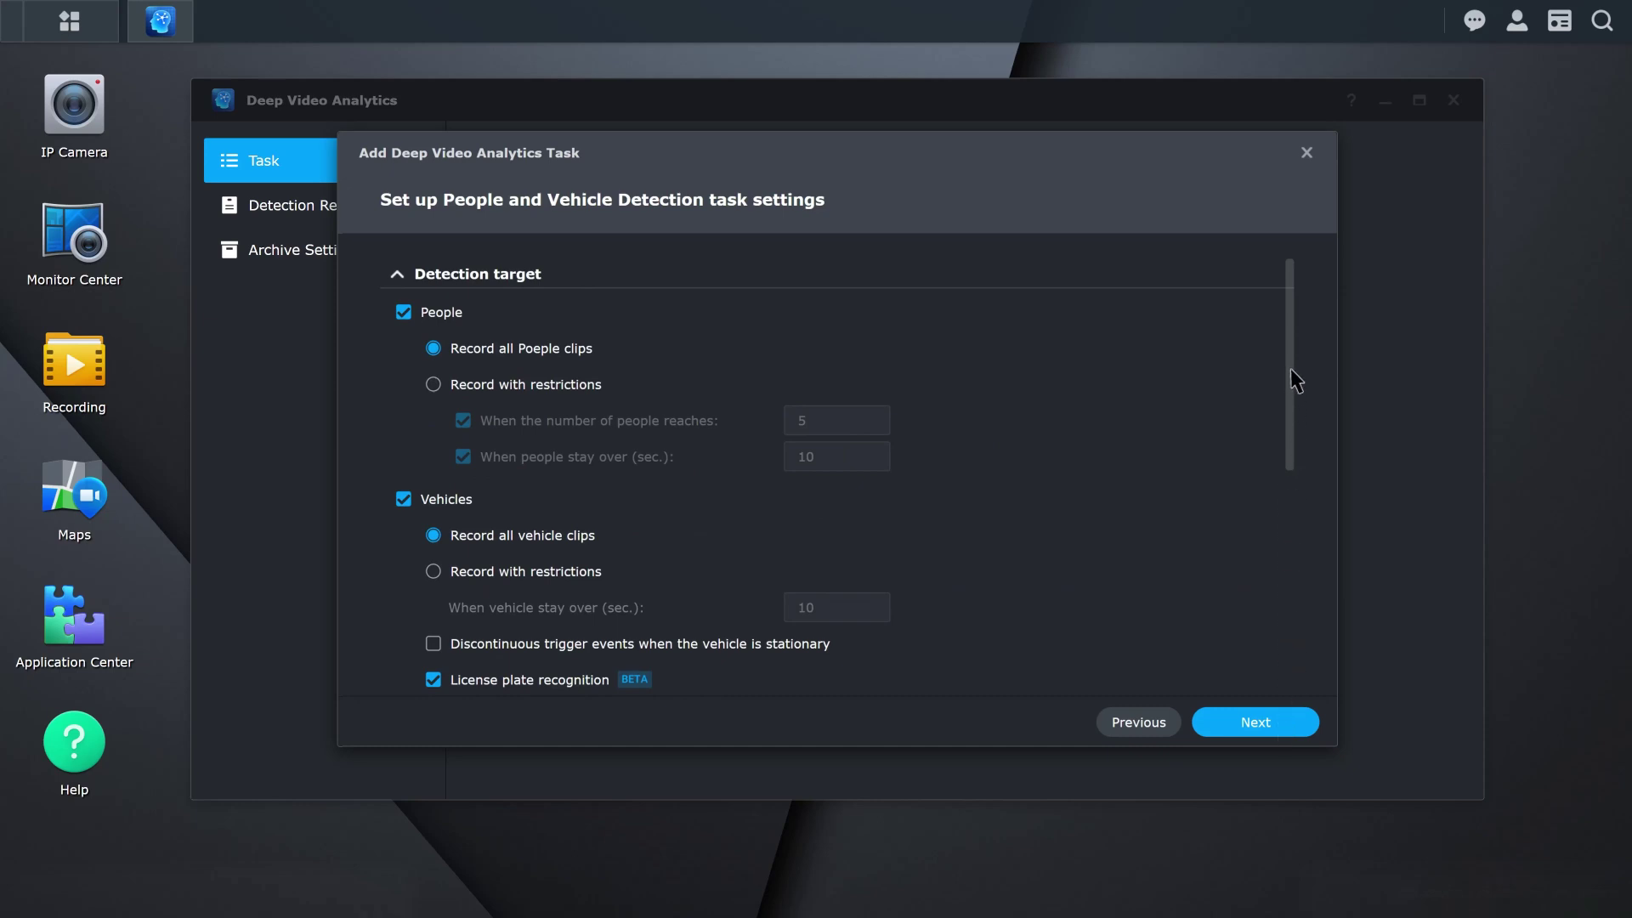
drag(1294, 376, 1294, 524)
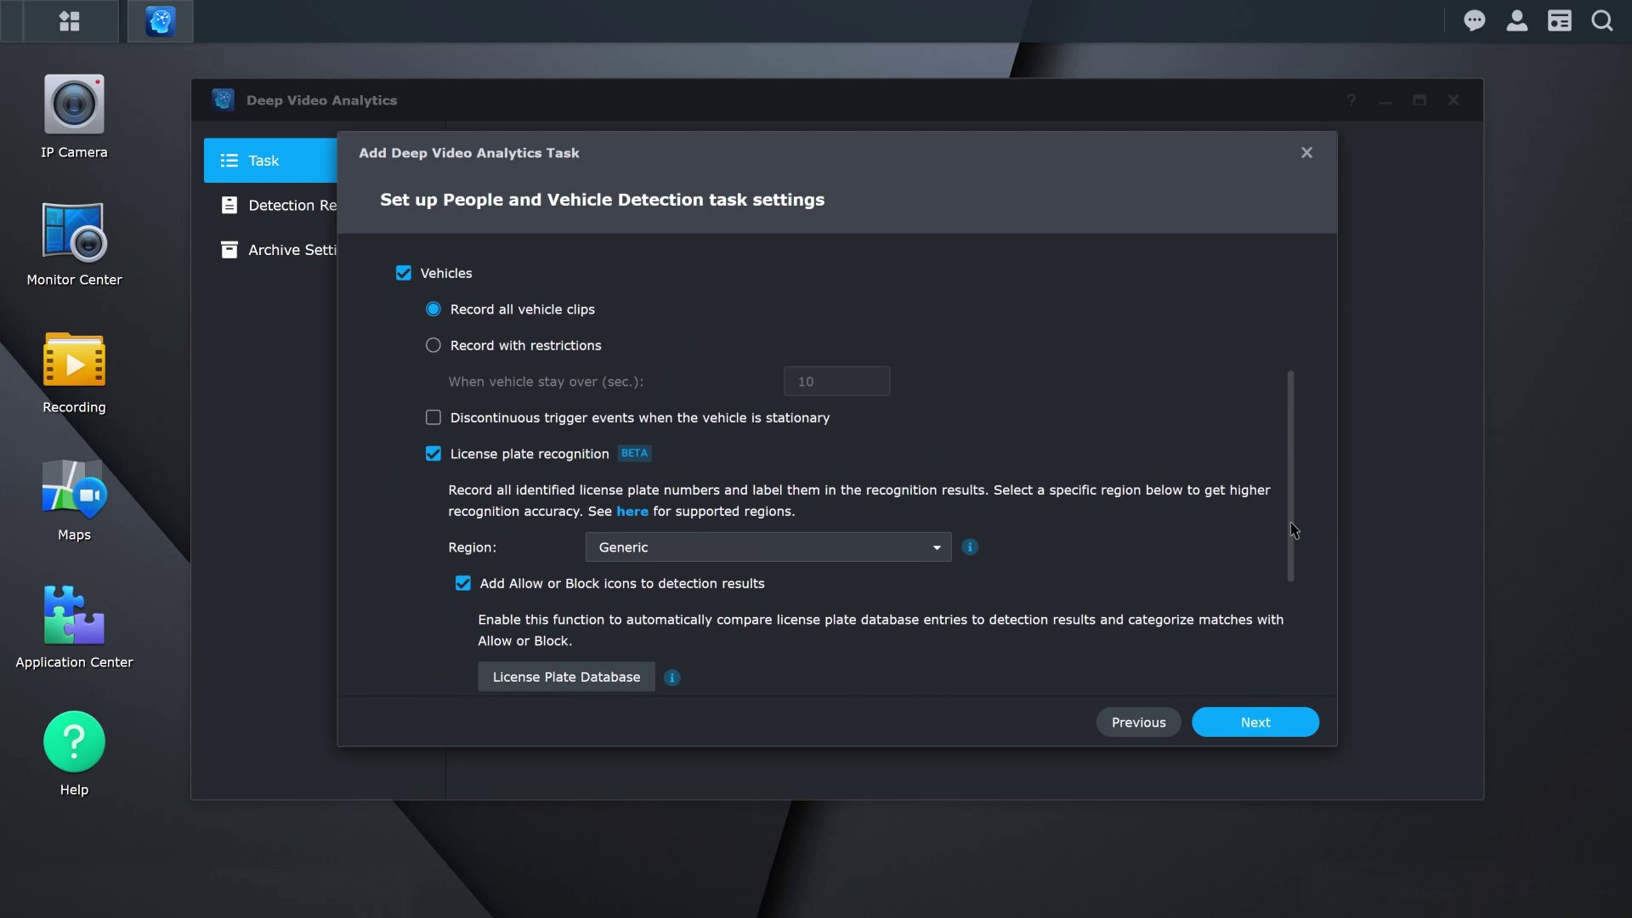
drag(1294, 539, 1294, 600)
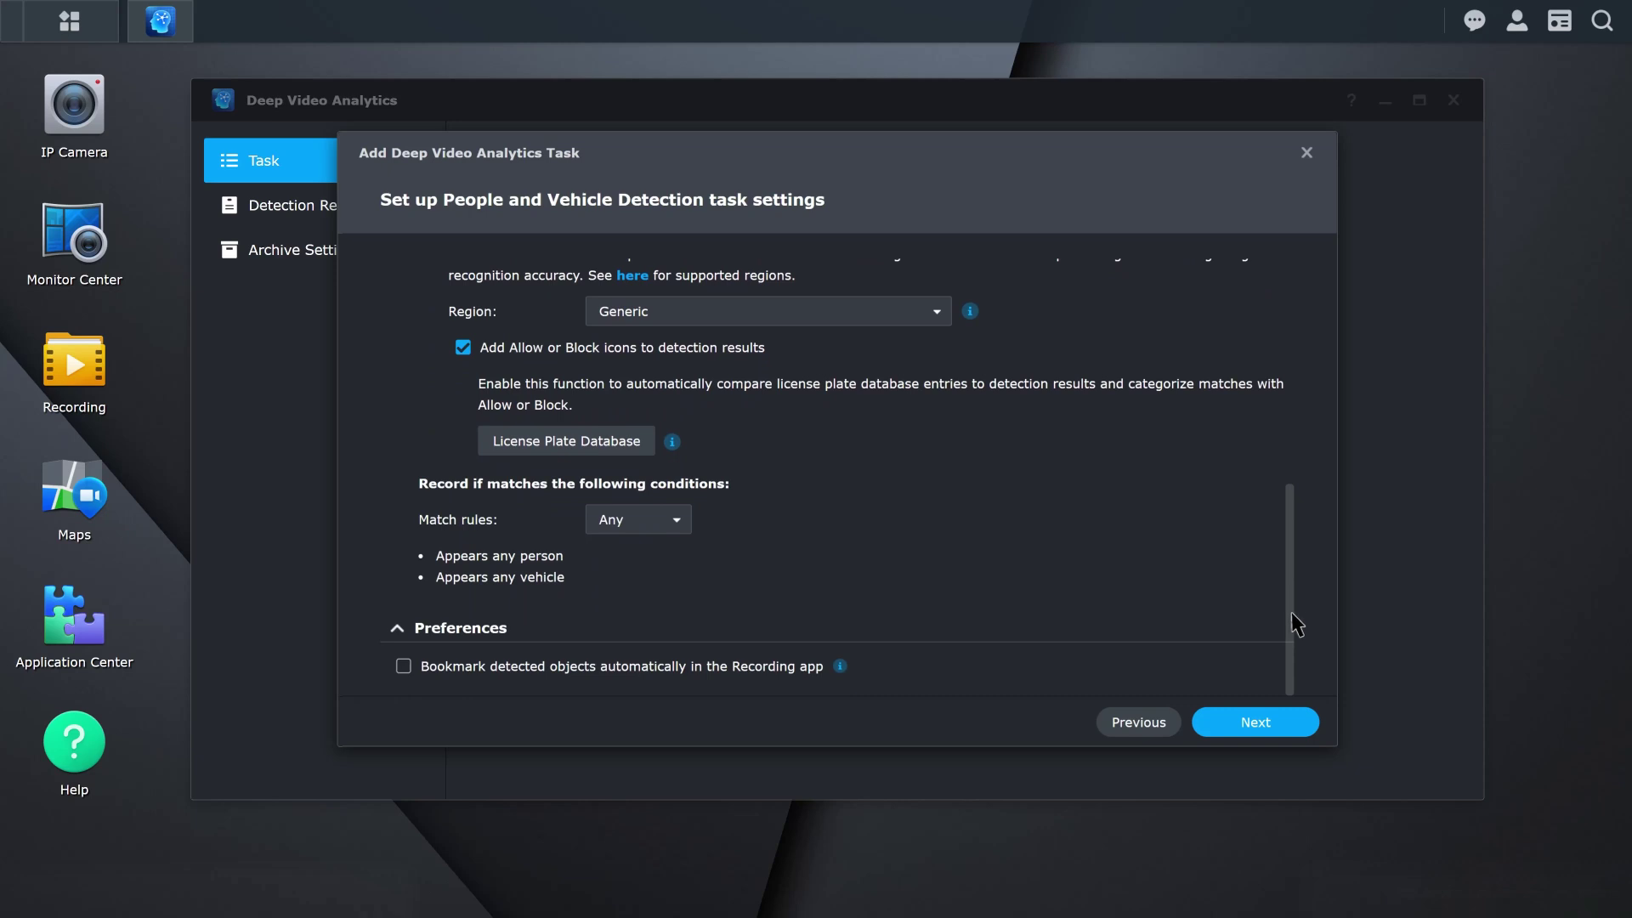
- Keep a single Inclusive zone in the zone parameters
click(1302, 723)
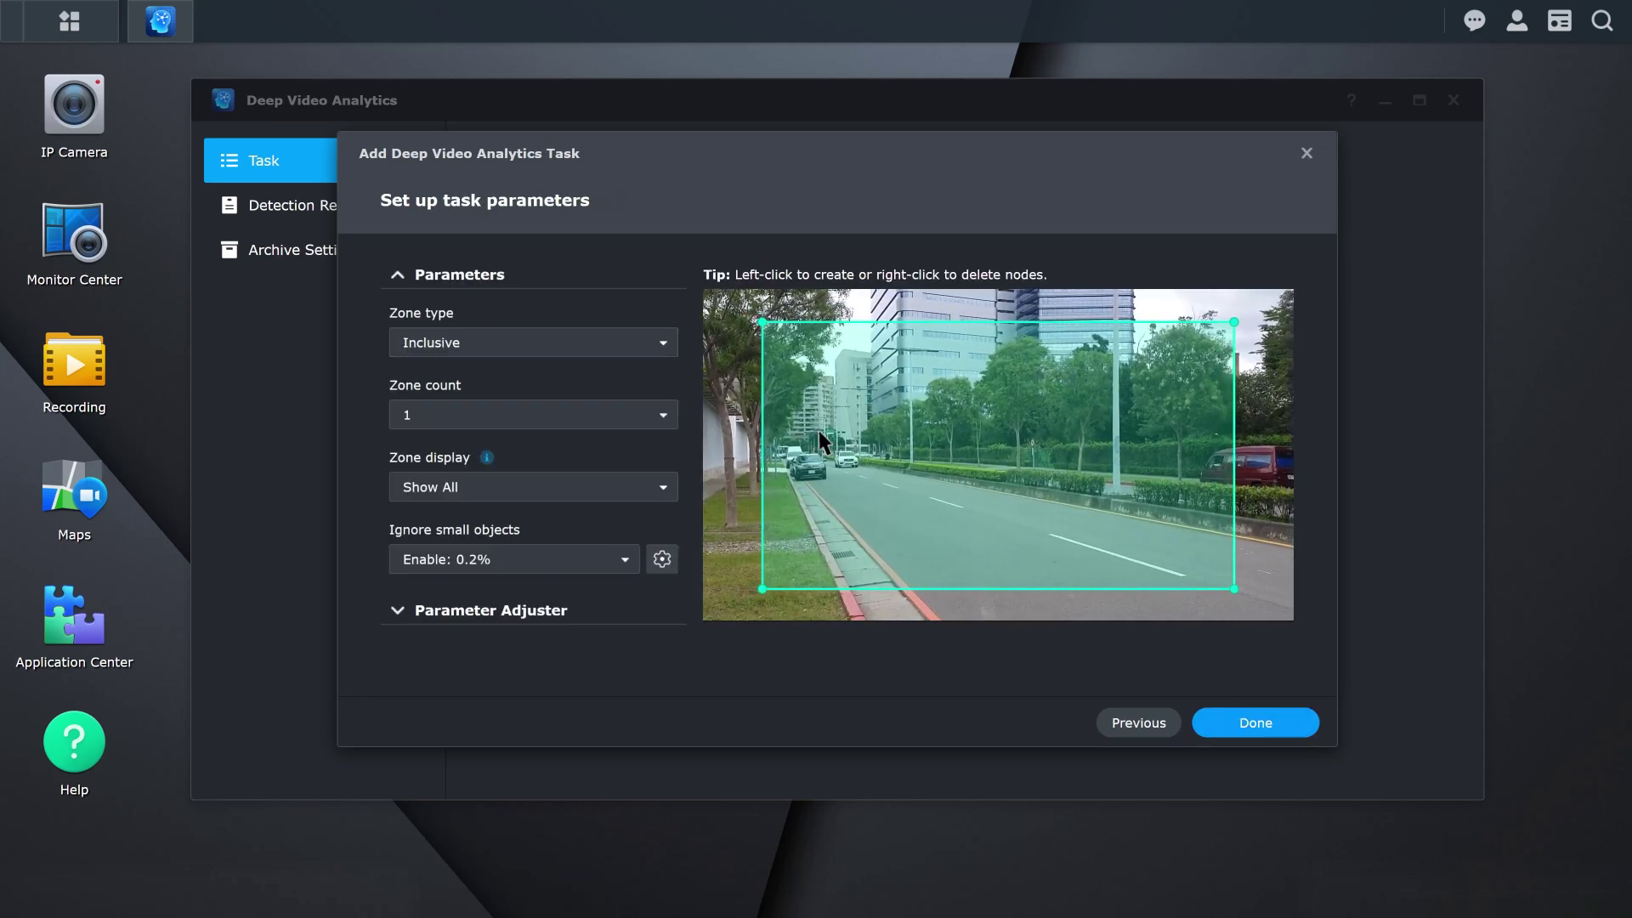
click(664, 341)
click(659, 379)
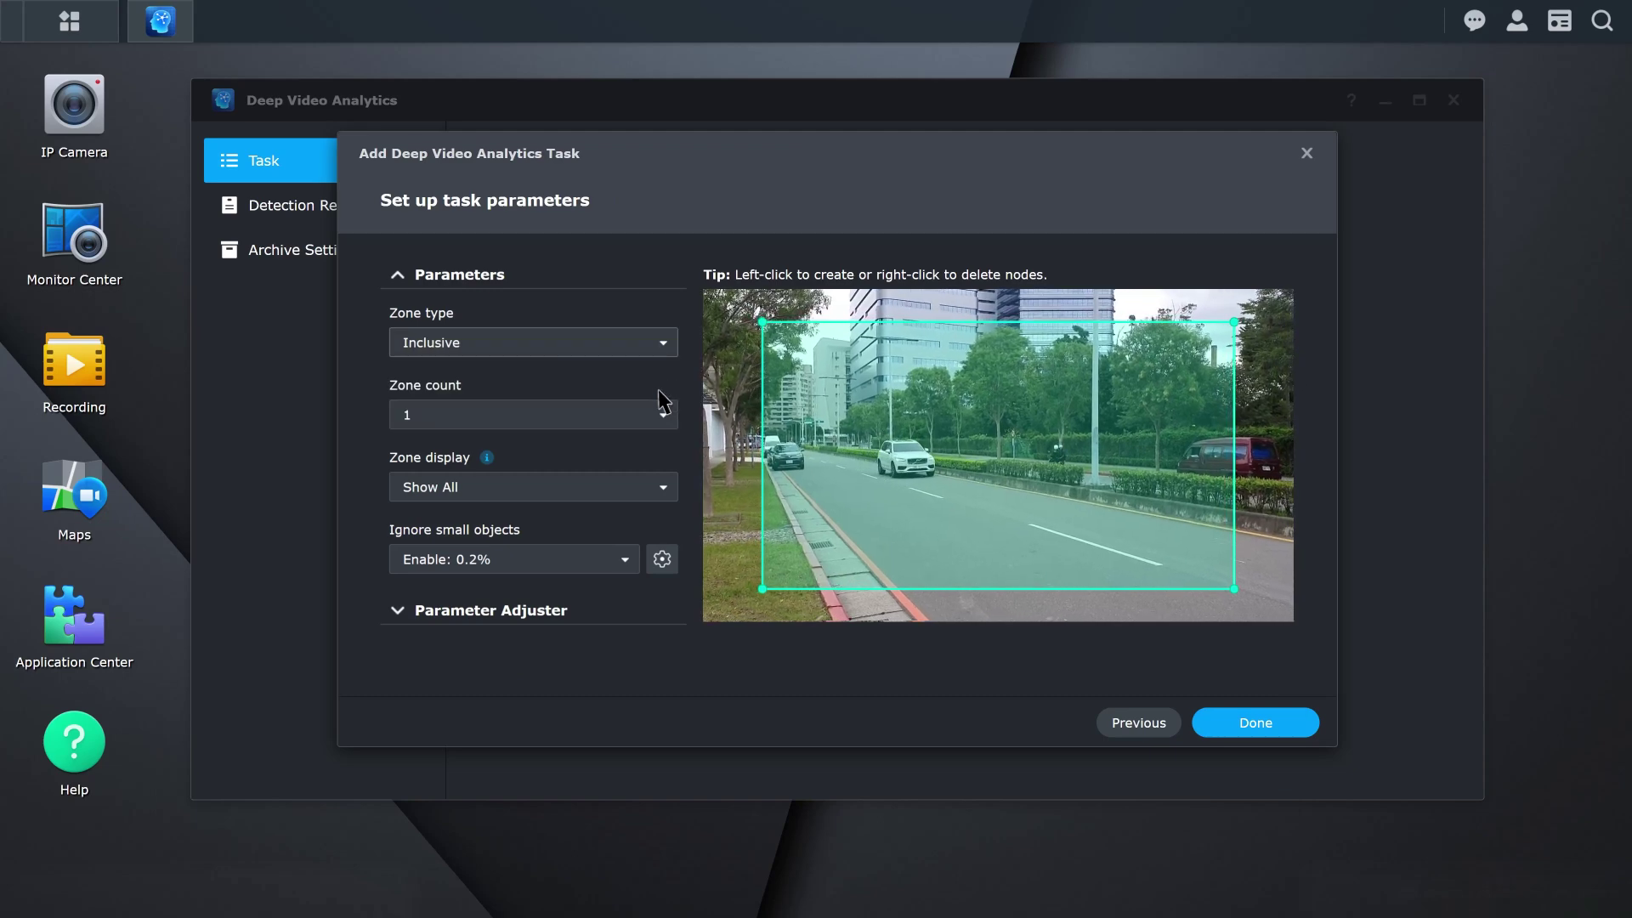
click(662, 415)
click(661, 453)
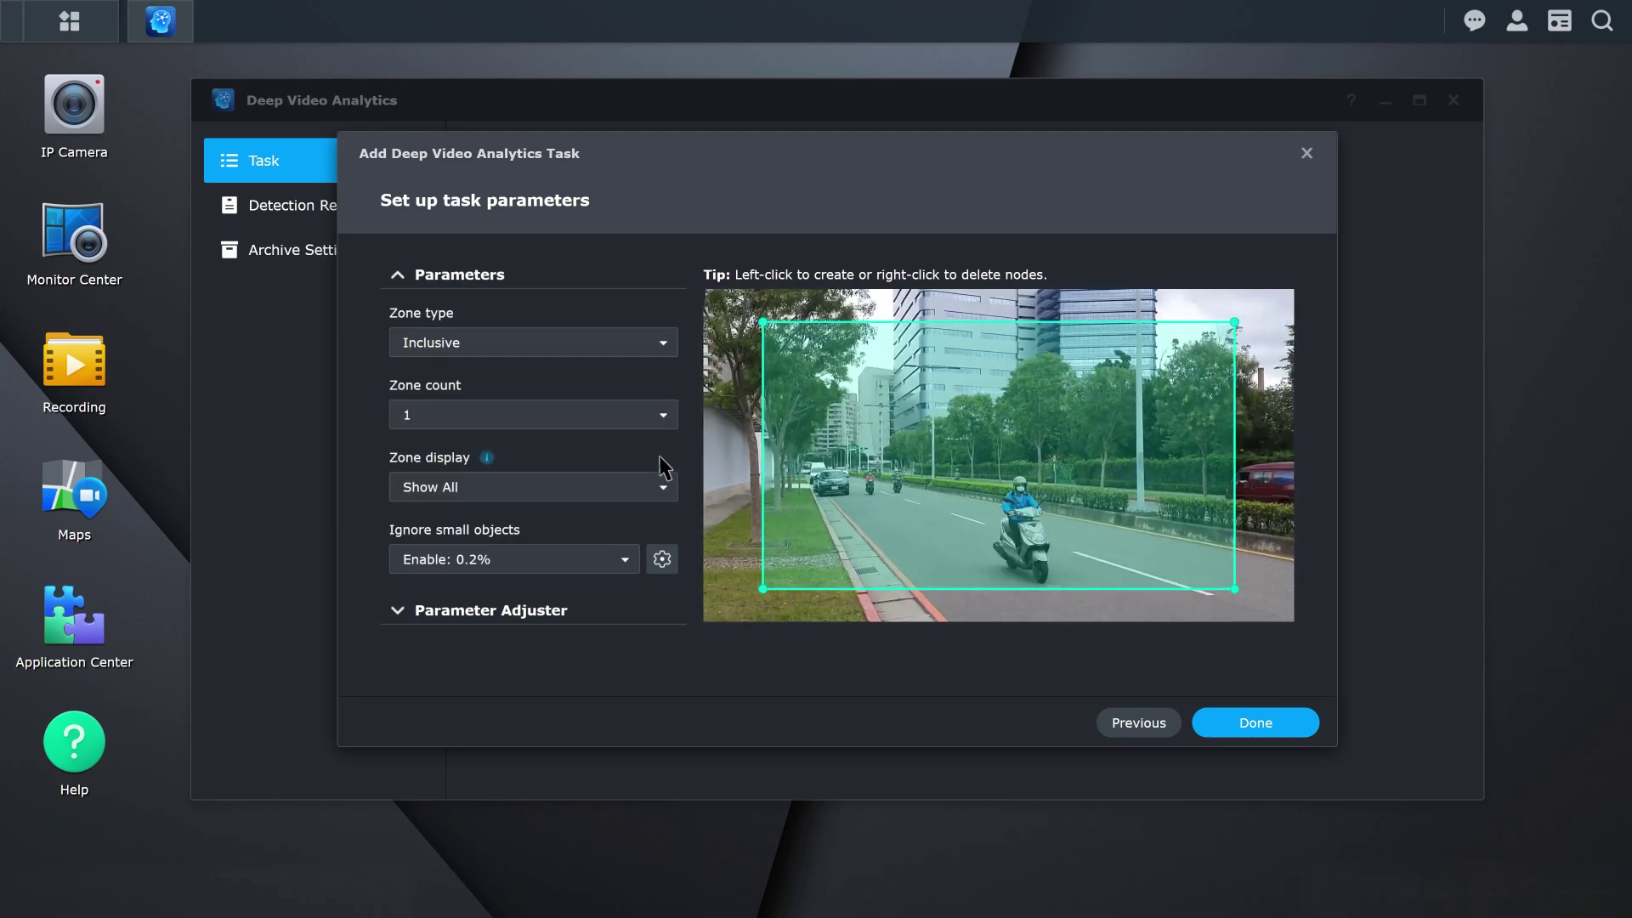
- Drag the zone's four corners onto the roadway, keeping all zone display elements shown
drag(1235, 322, 1290, 552)
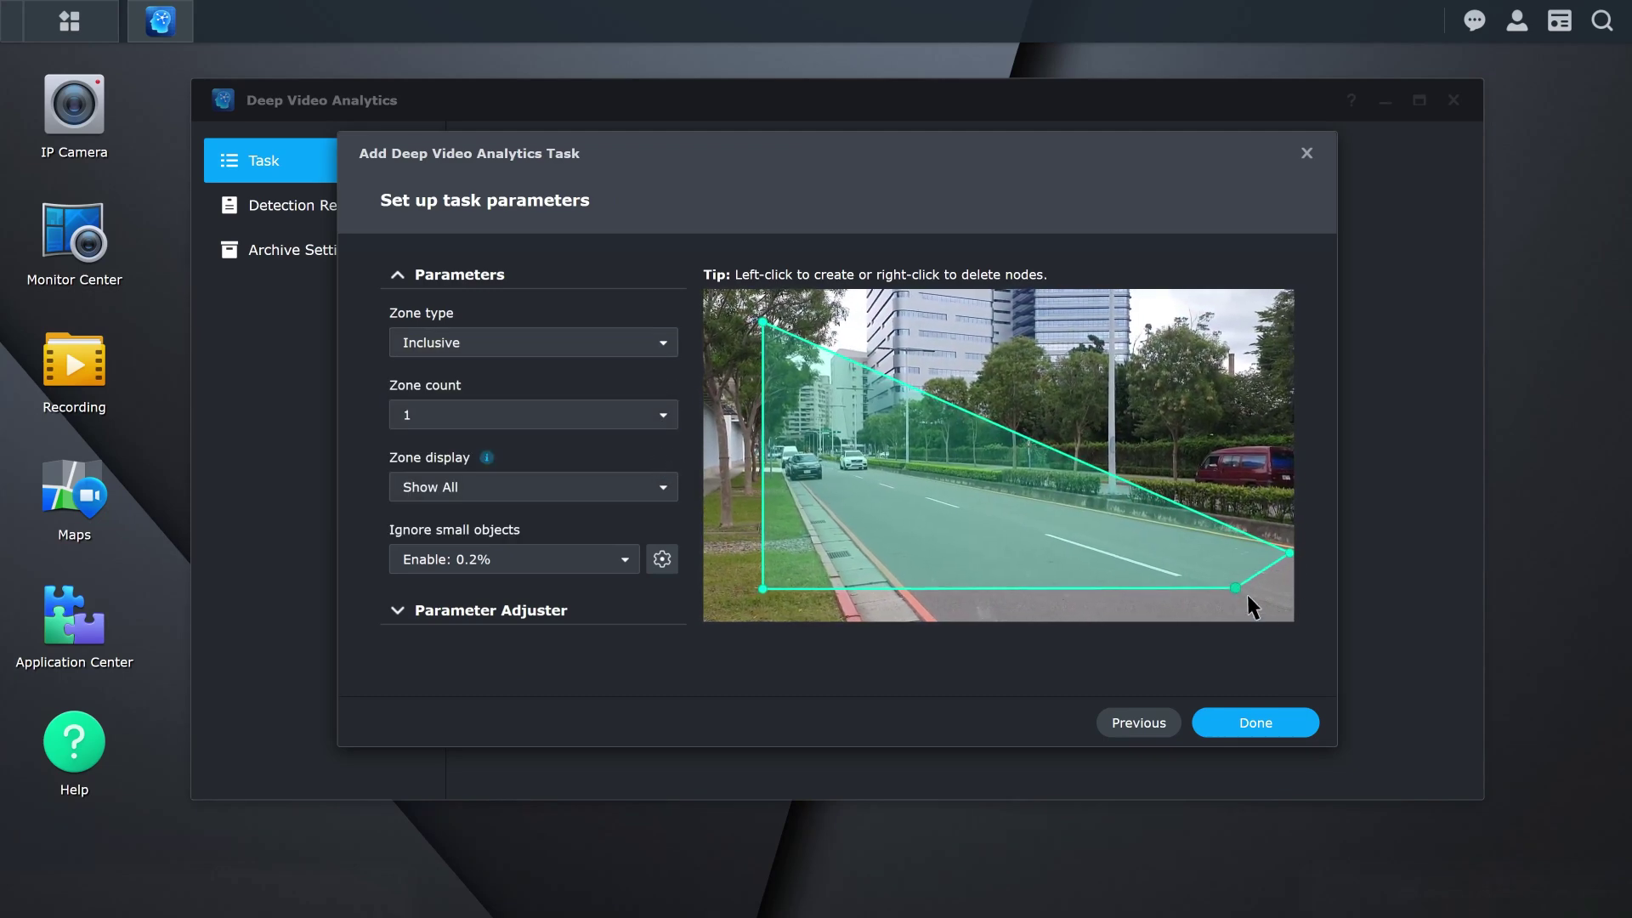
drag(1237, 588, 1291, 618)
drag(763, 588, 801, 618)
drag(763, 321, 760, 426)
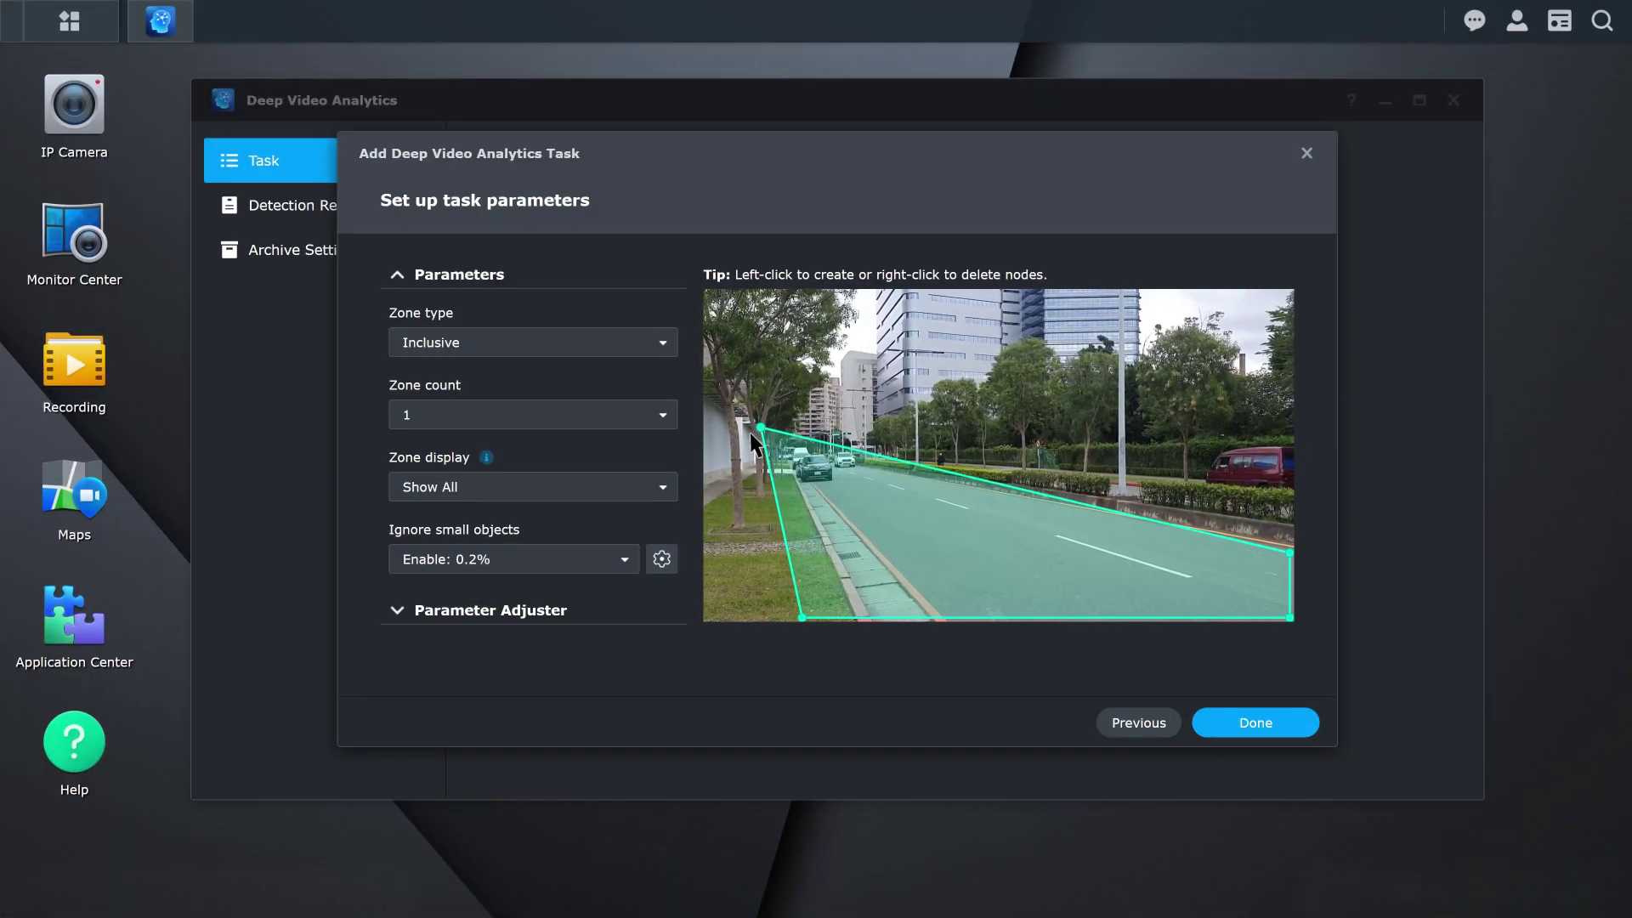
click(664, 487)
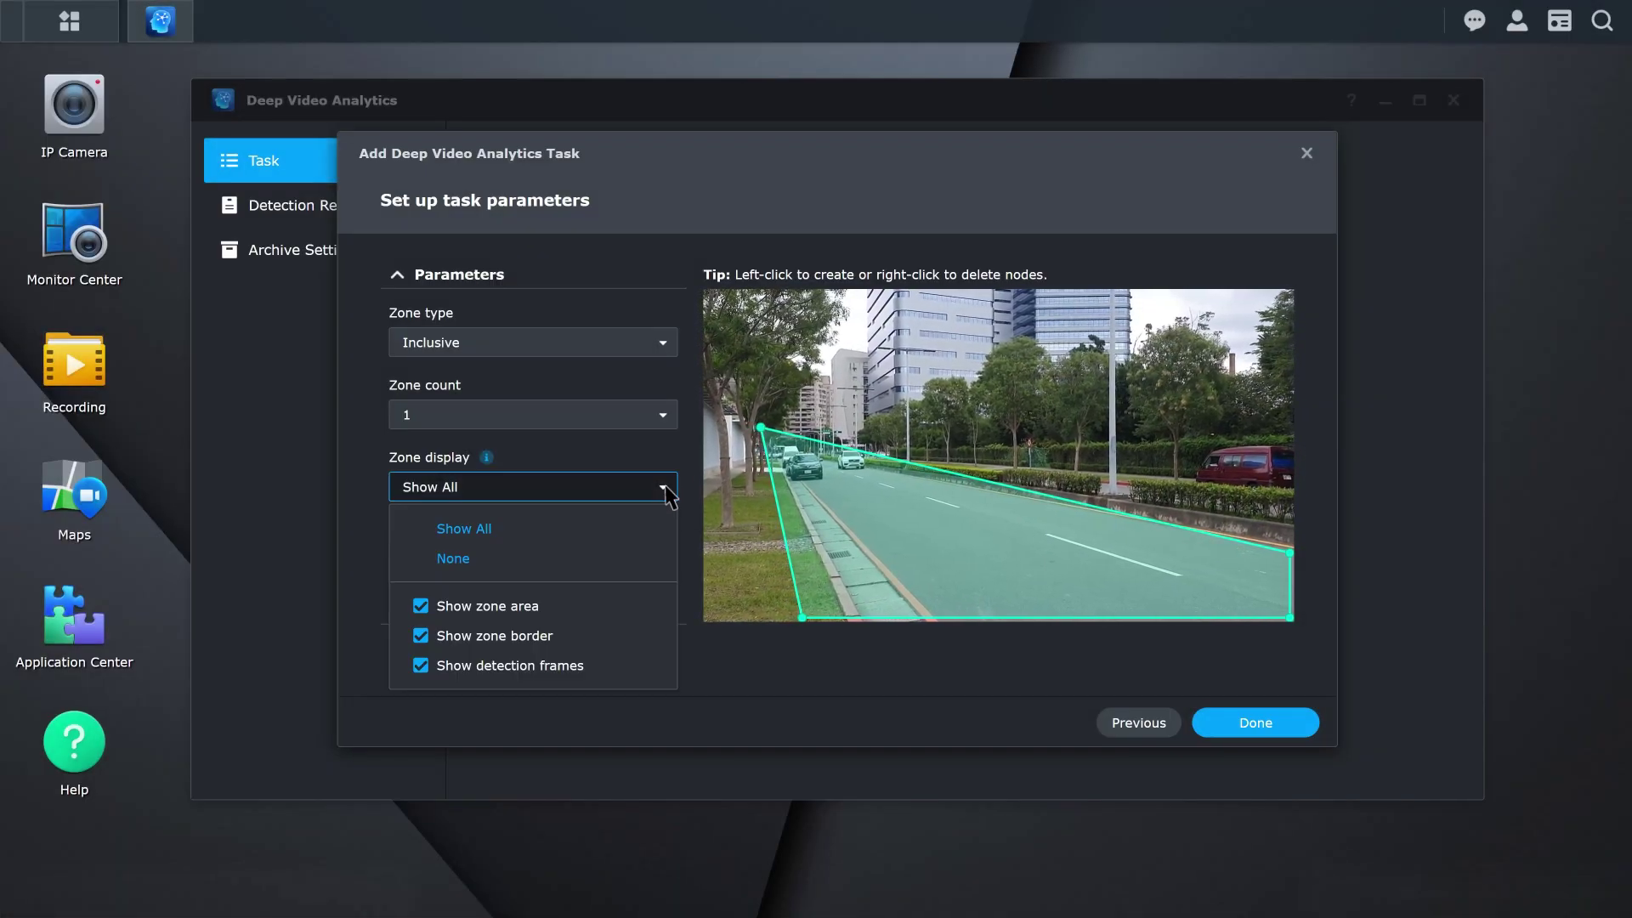
click(666, 489)
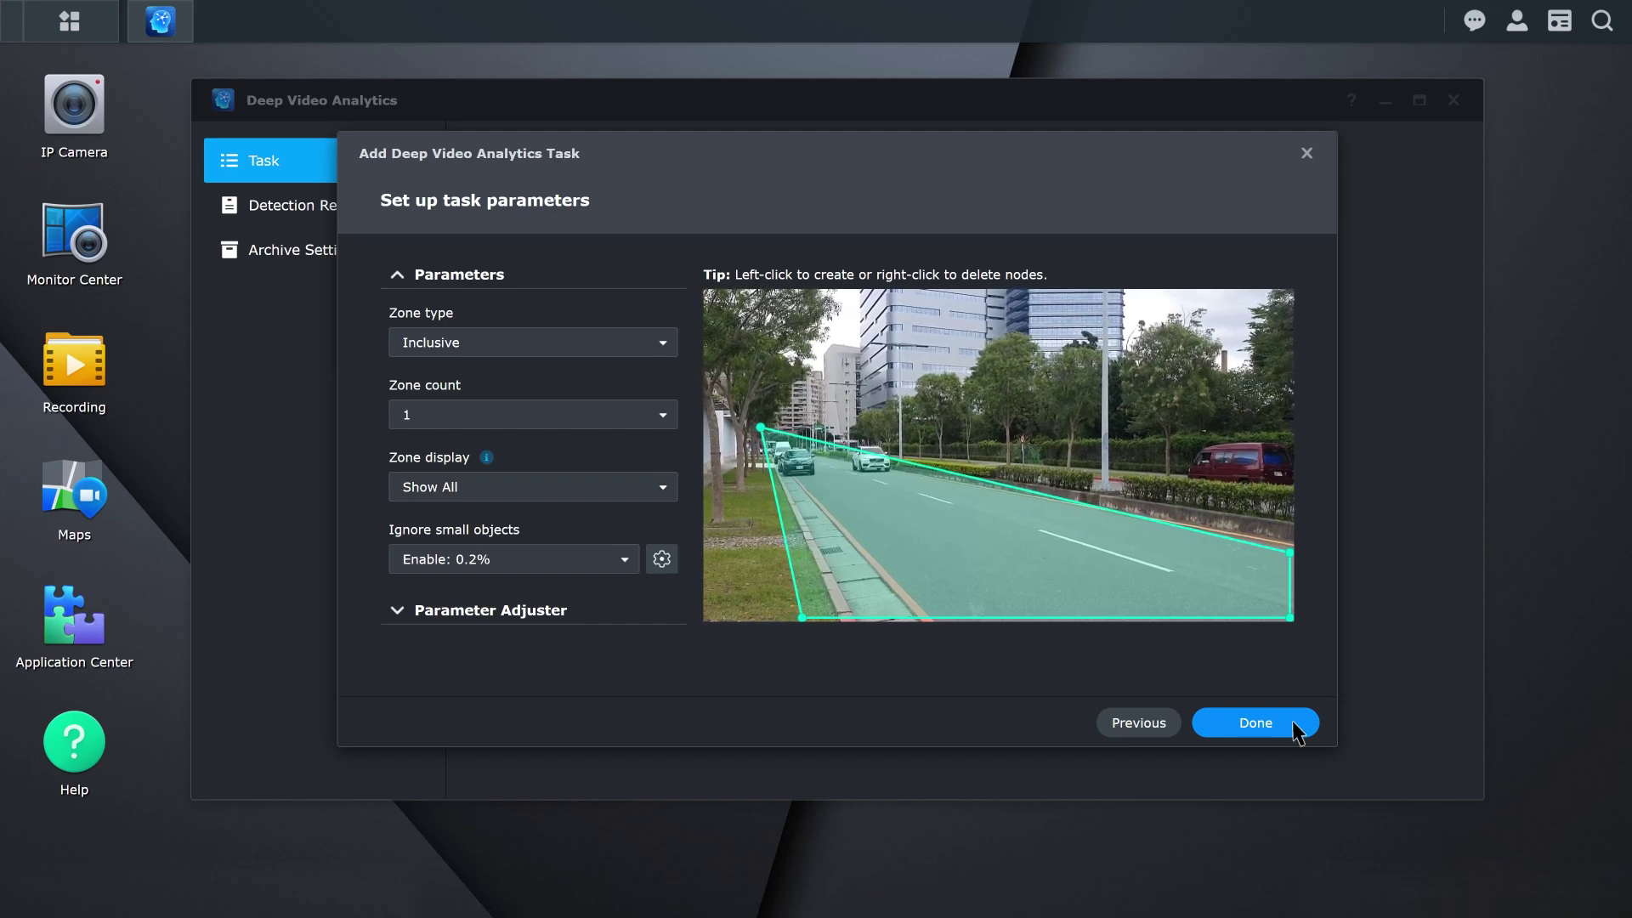
- Save the People and Vehicle Demo task
click(1256, 724)
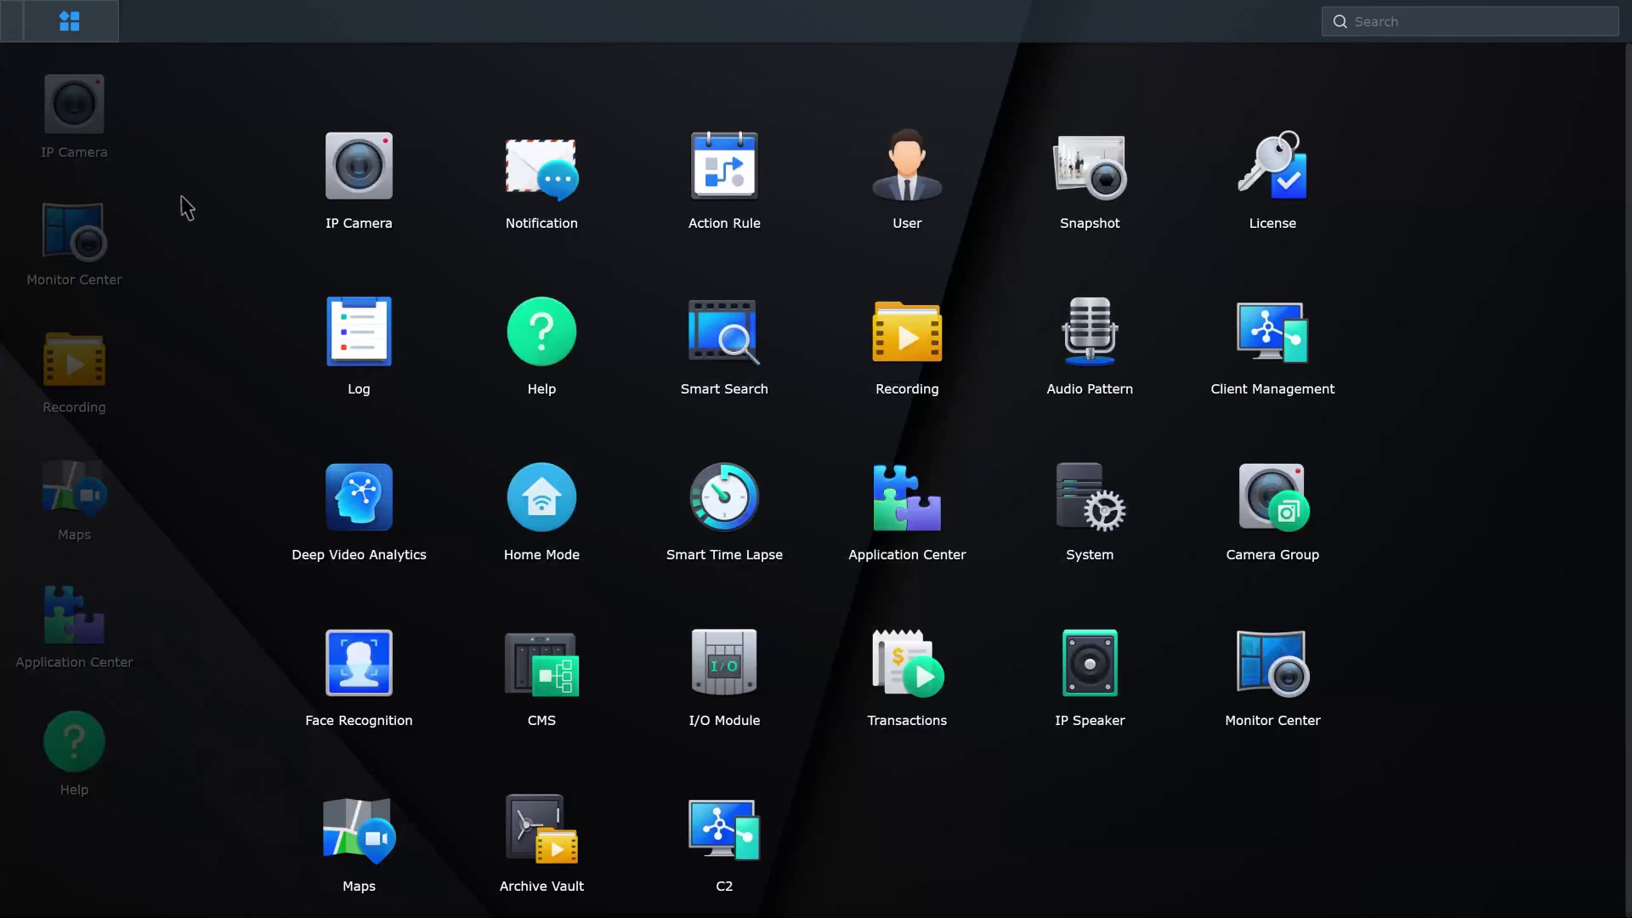
- Open Deep Video Analytics and add an Intrusion Detection task
click(359, 501)
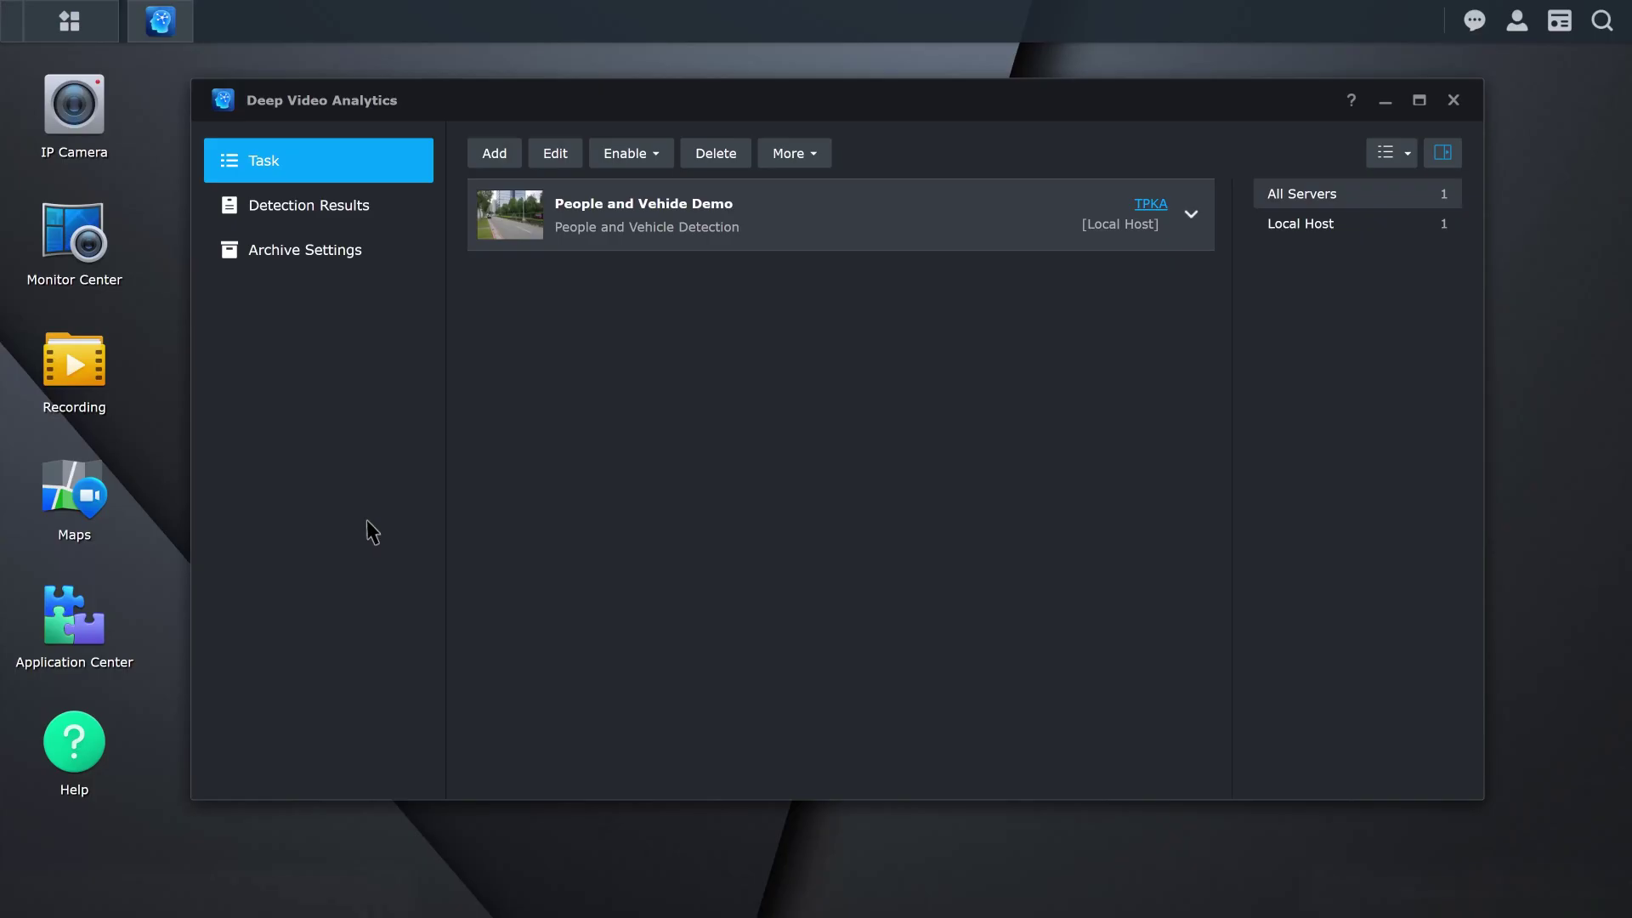
click(496, 154)
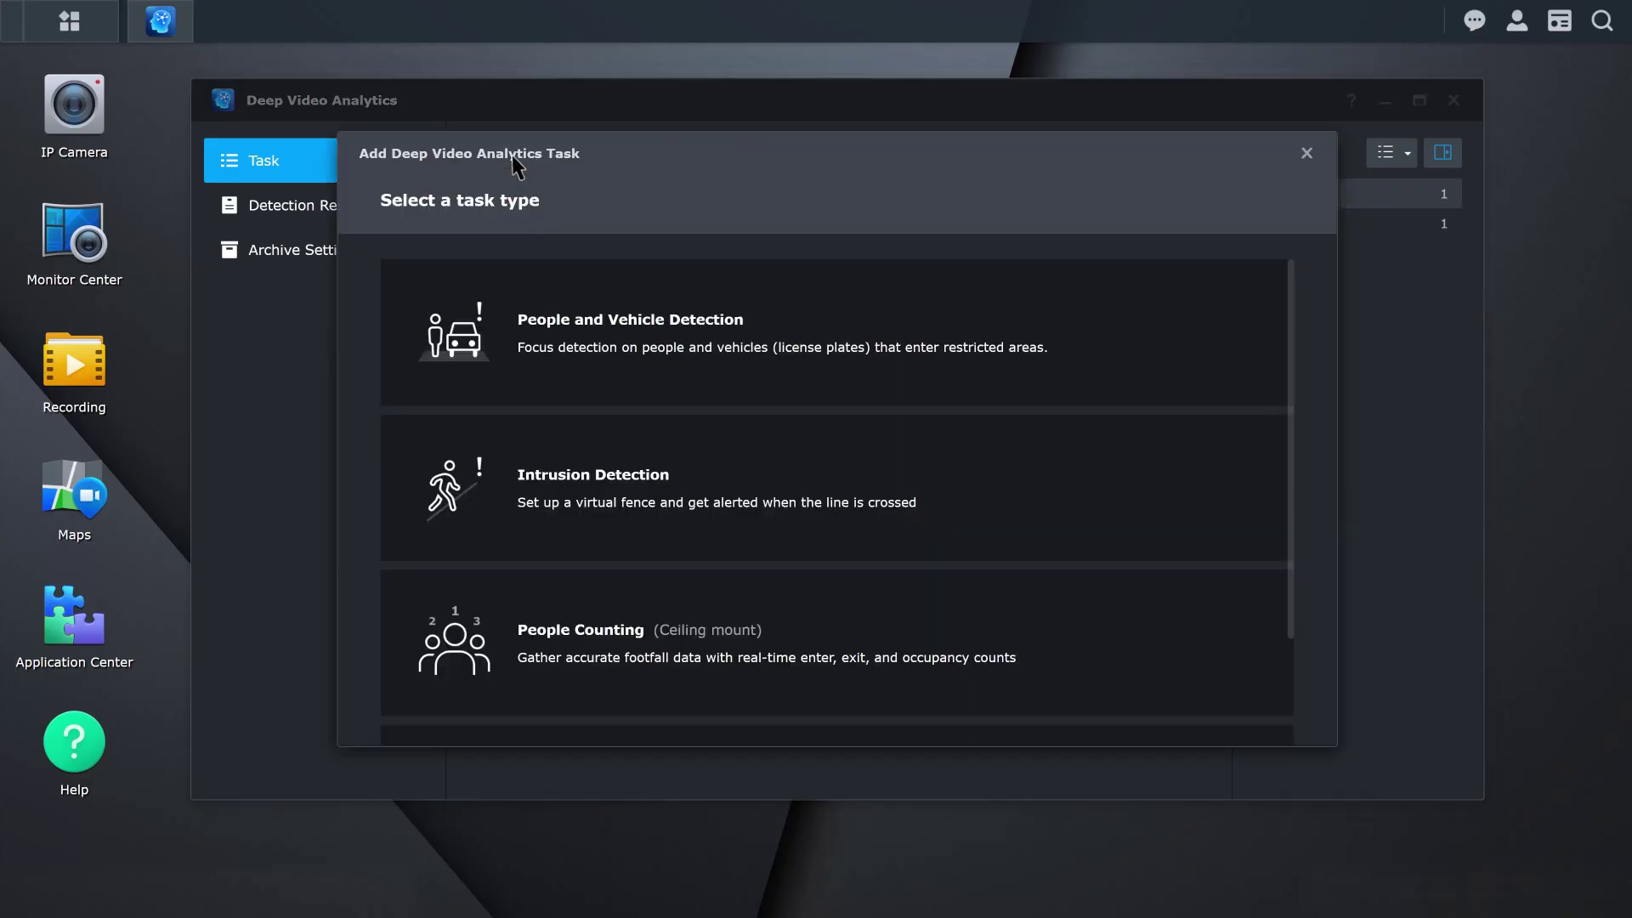
click(874, 545)
- Name it Intrusion Demo, use the School camera, and check the People and Vehicles targets
click(919, 279)
text(Int)
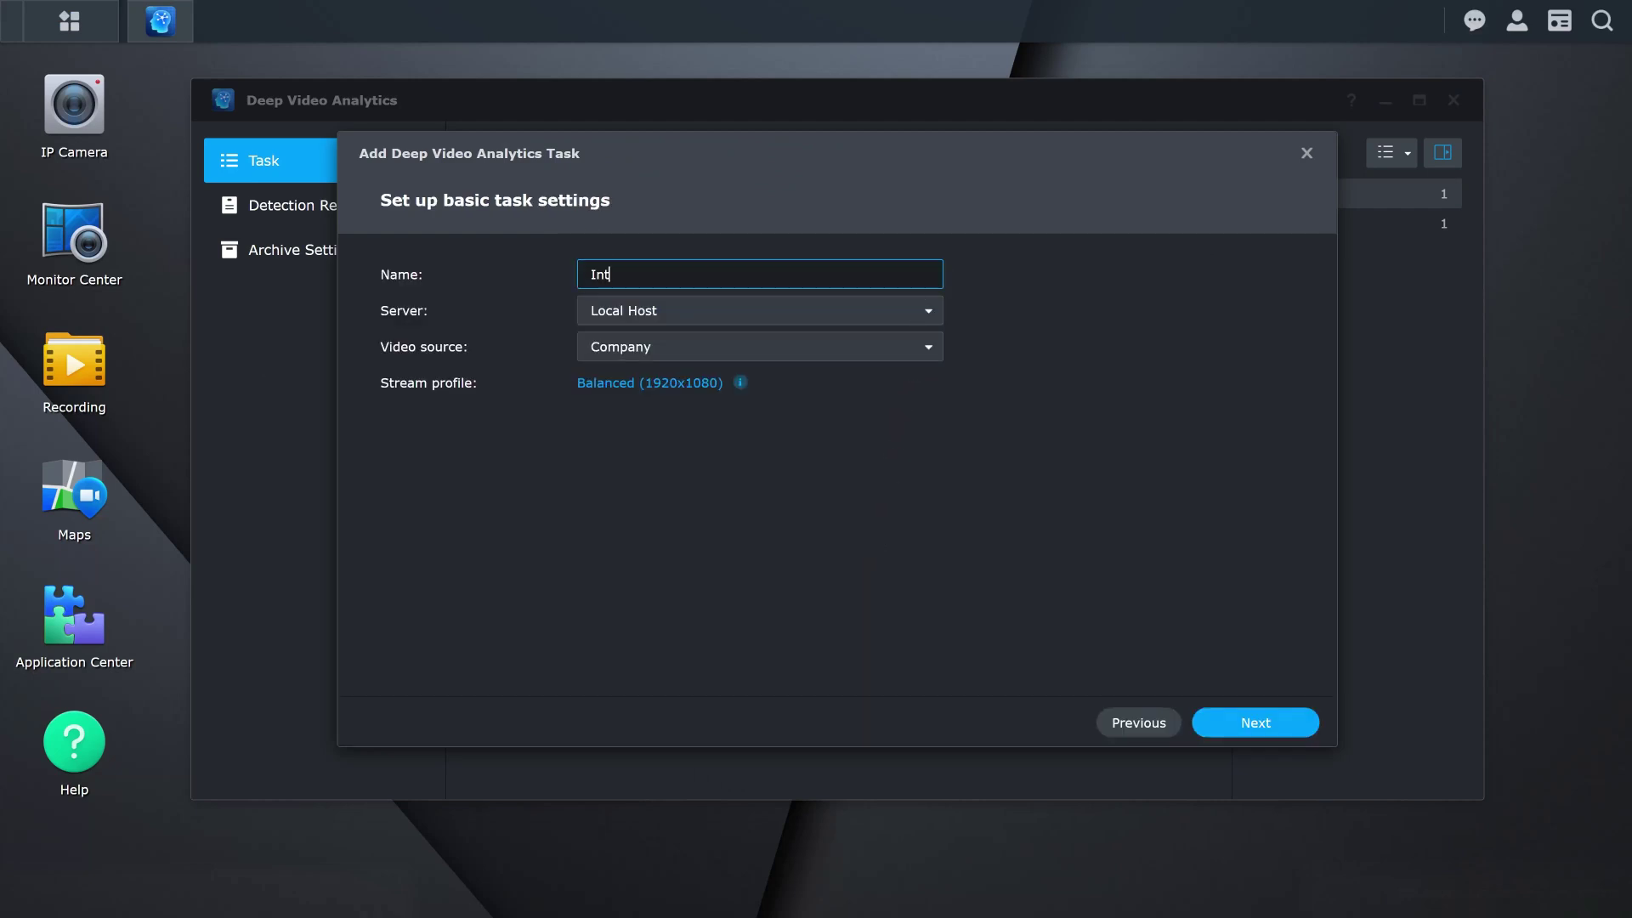
text(rusion Demo)
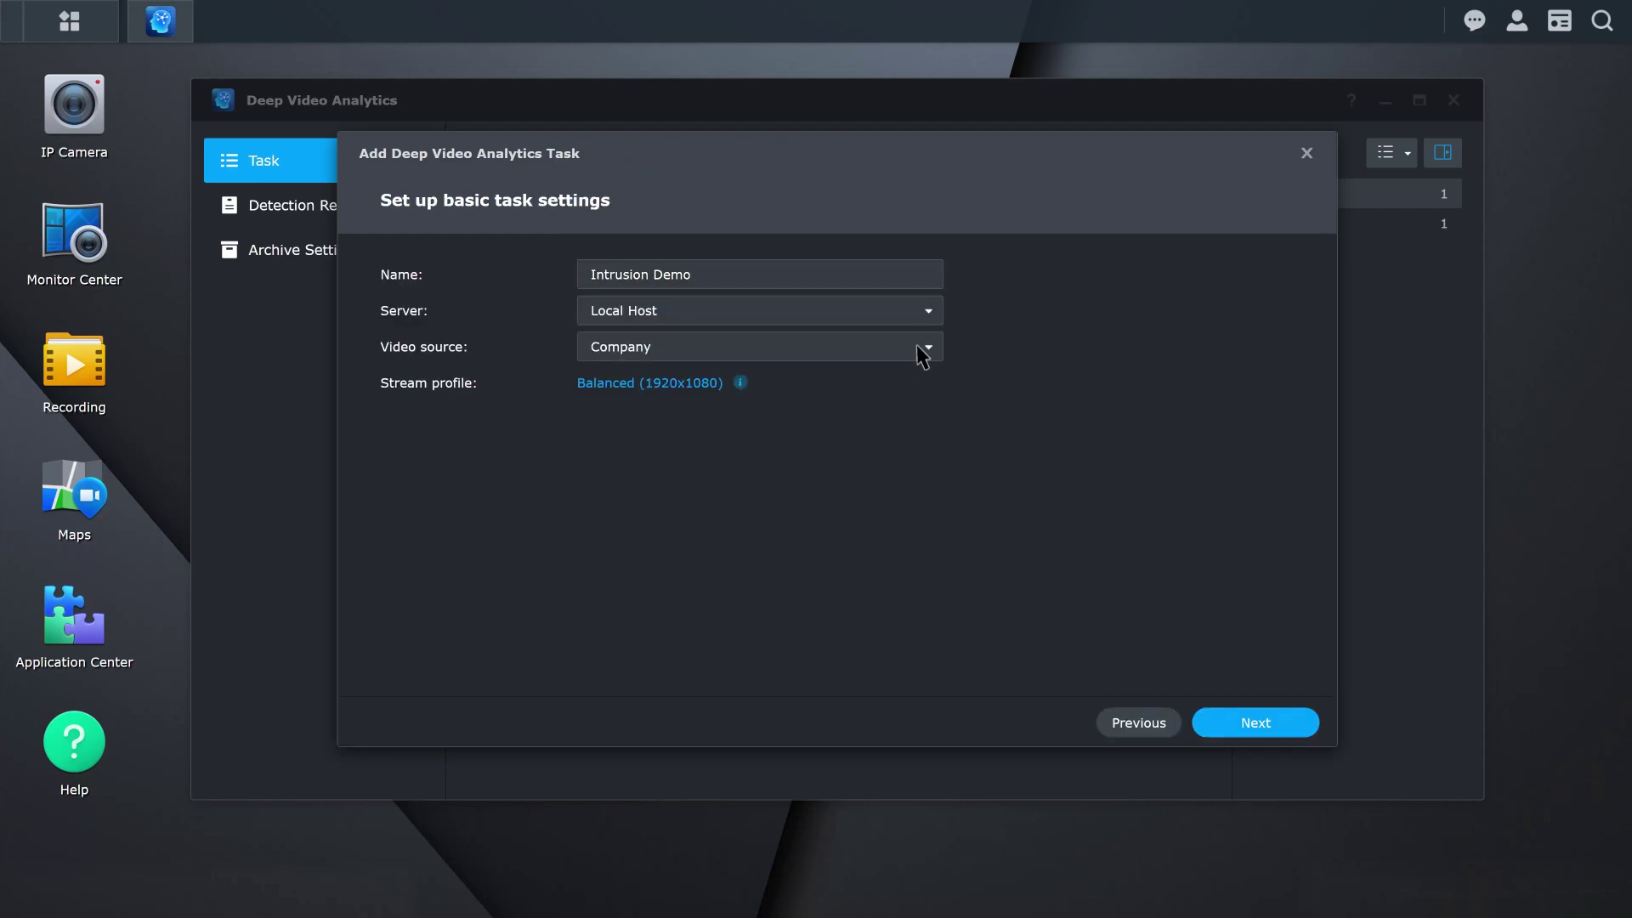
click(922, 356)
click(922, 425)
click(1279, 729)
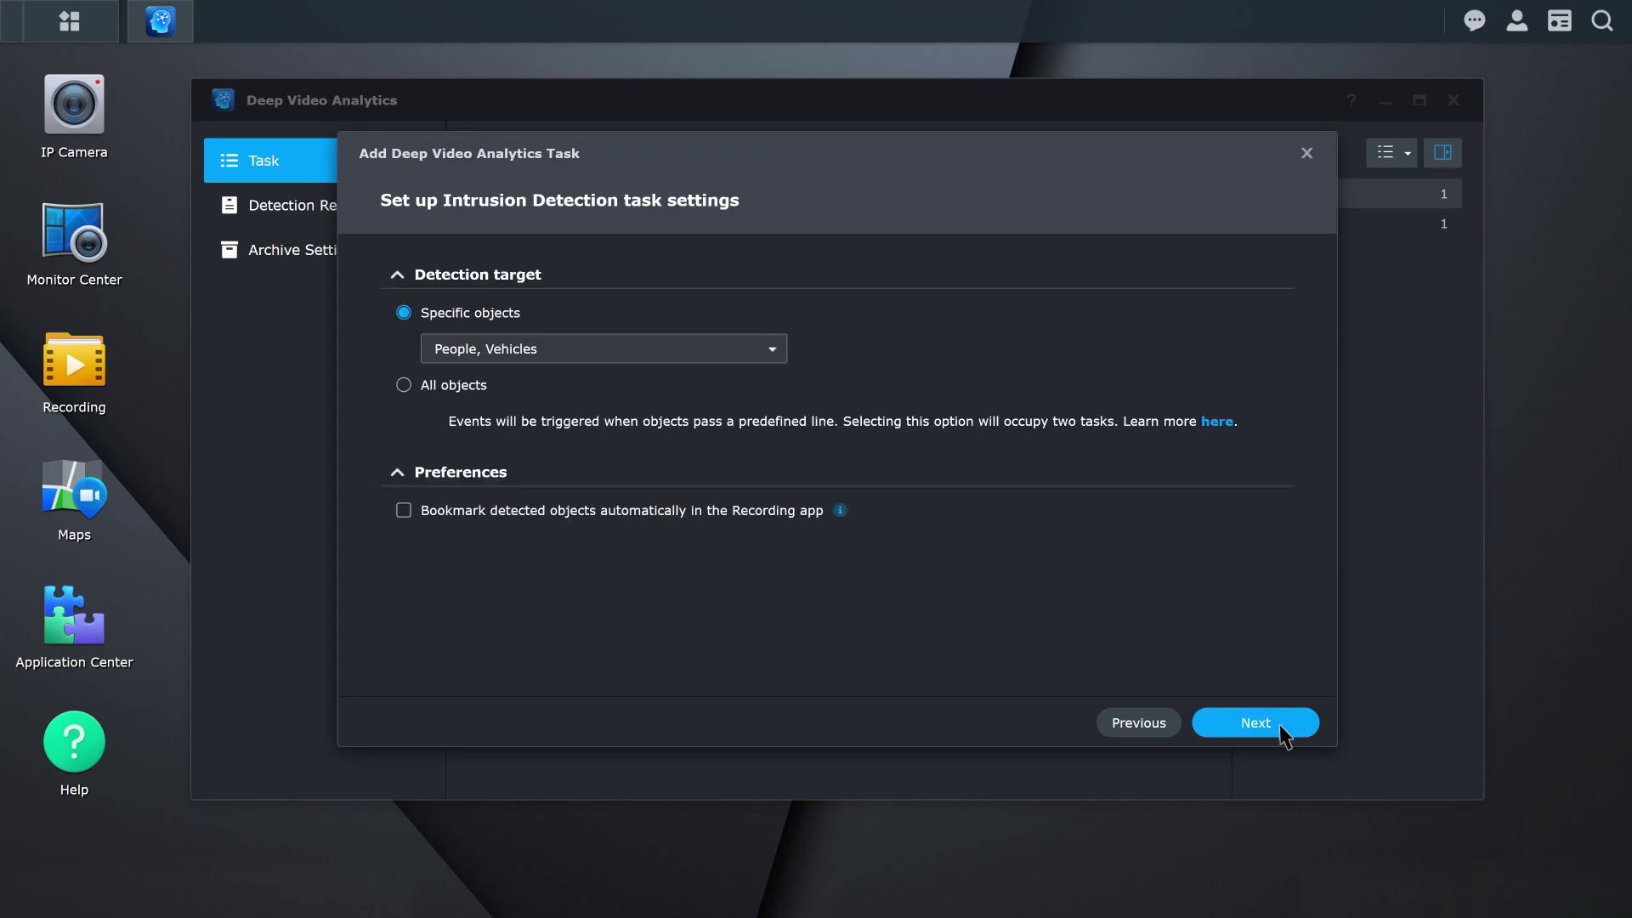
click(773, 352)
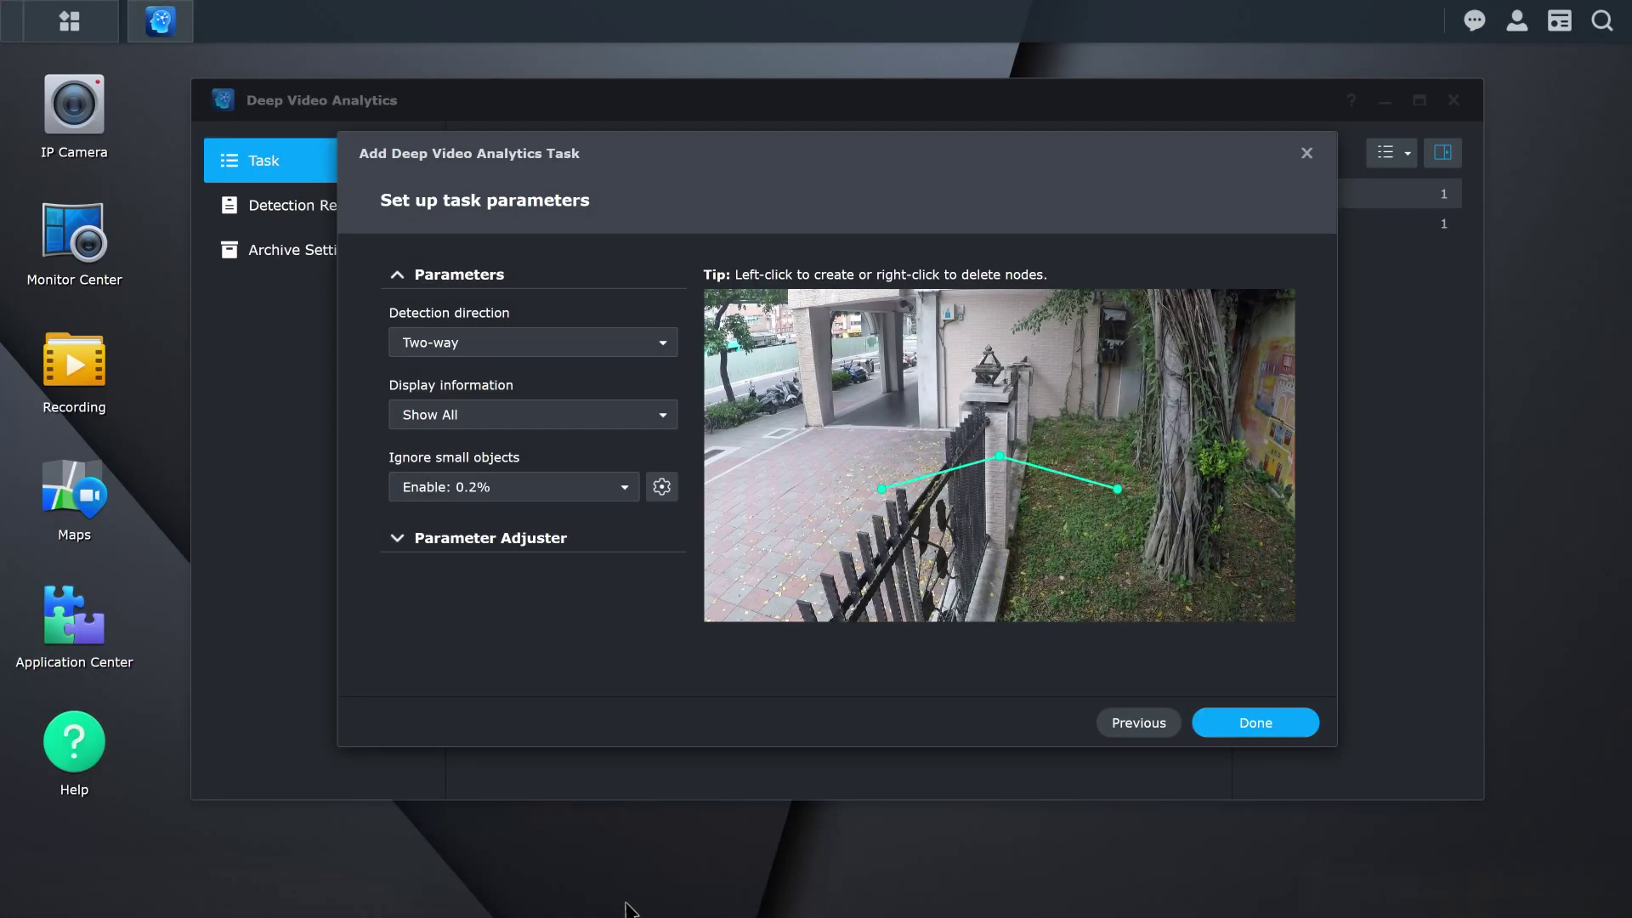
- Align the intrusion line's three nodes along the fence, keep Show All display information, and finish the task
drag(881, 489, 840, 618)
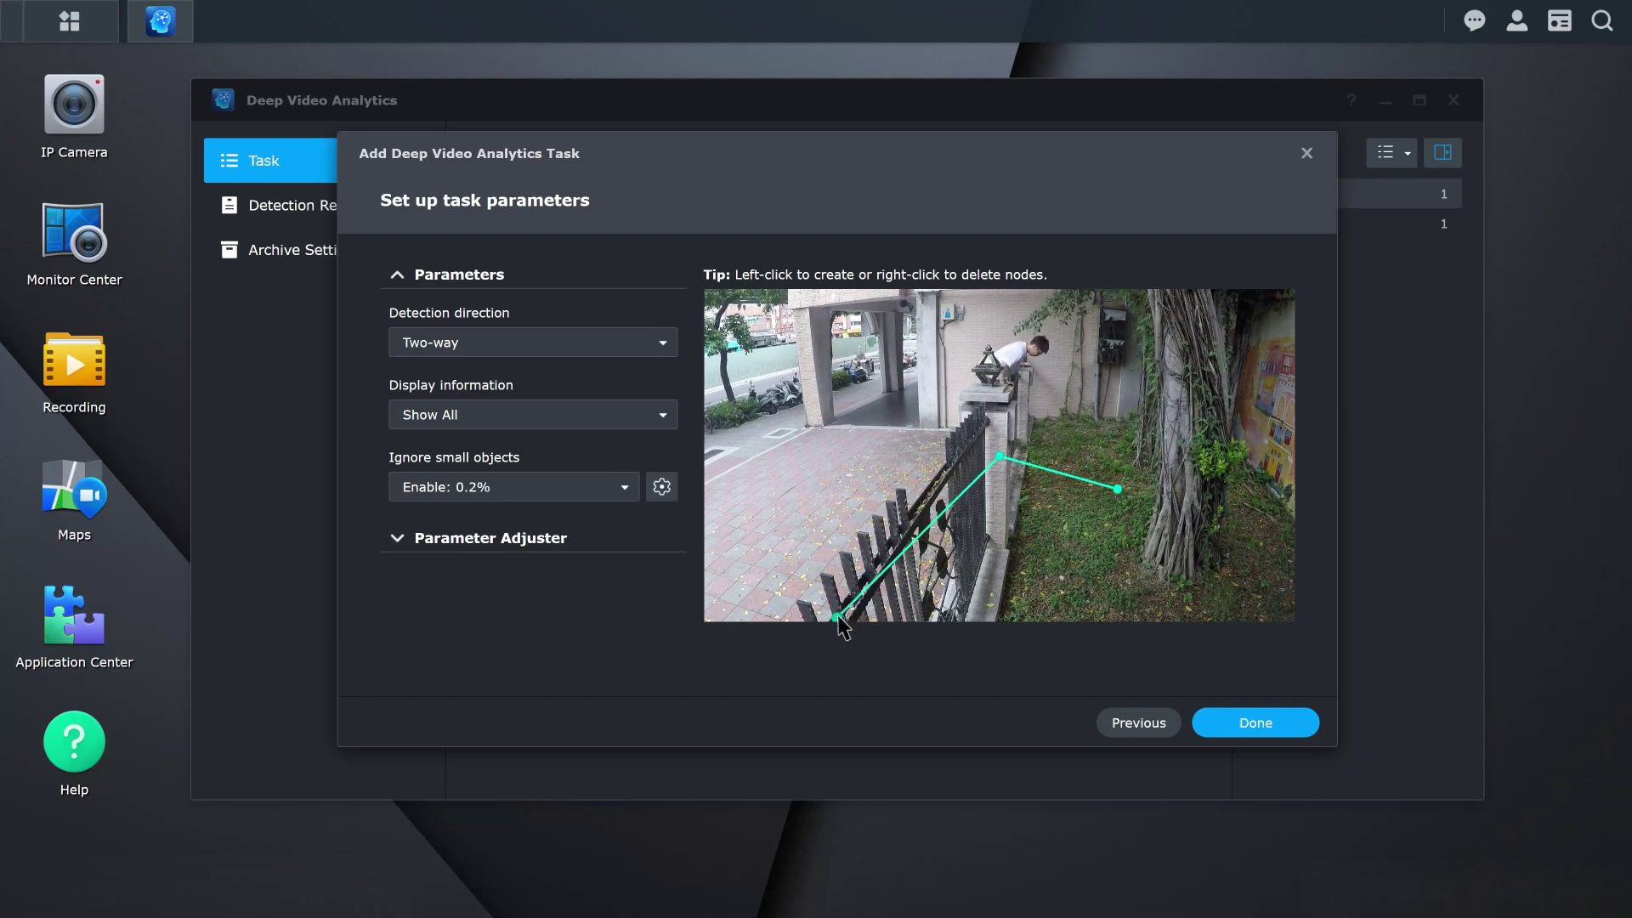
drag(993, 457, 954, 453)
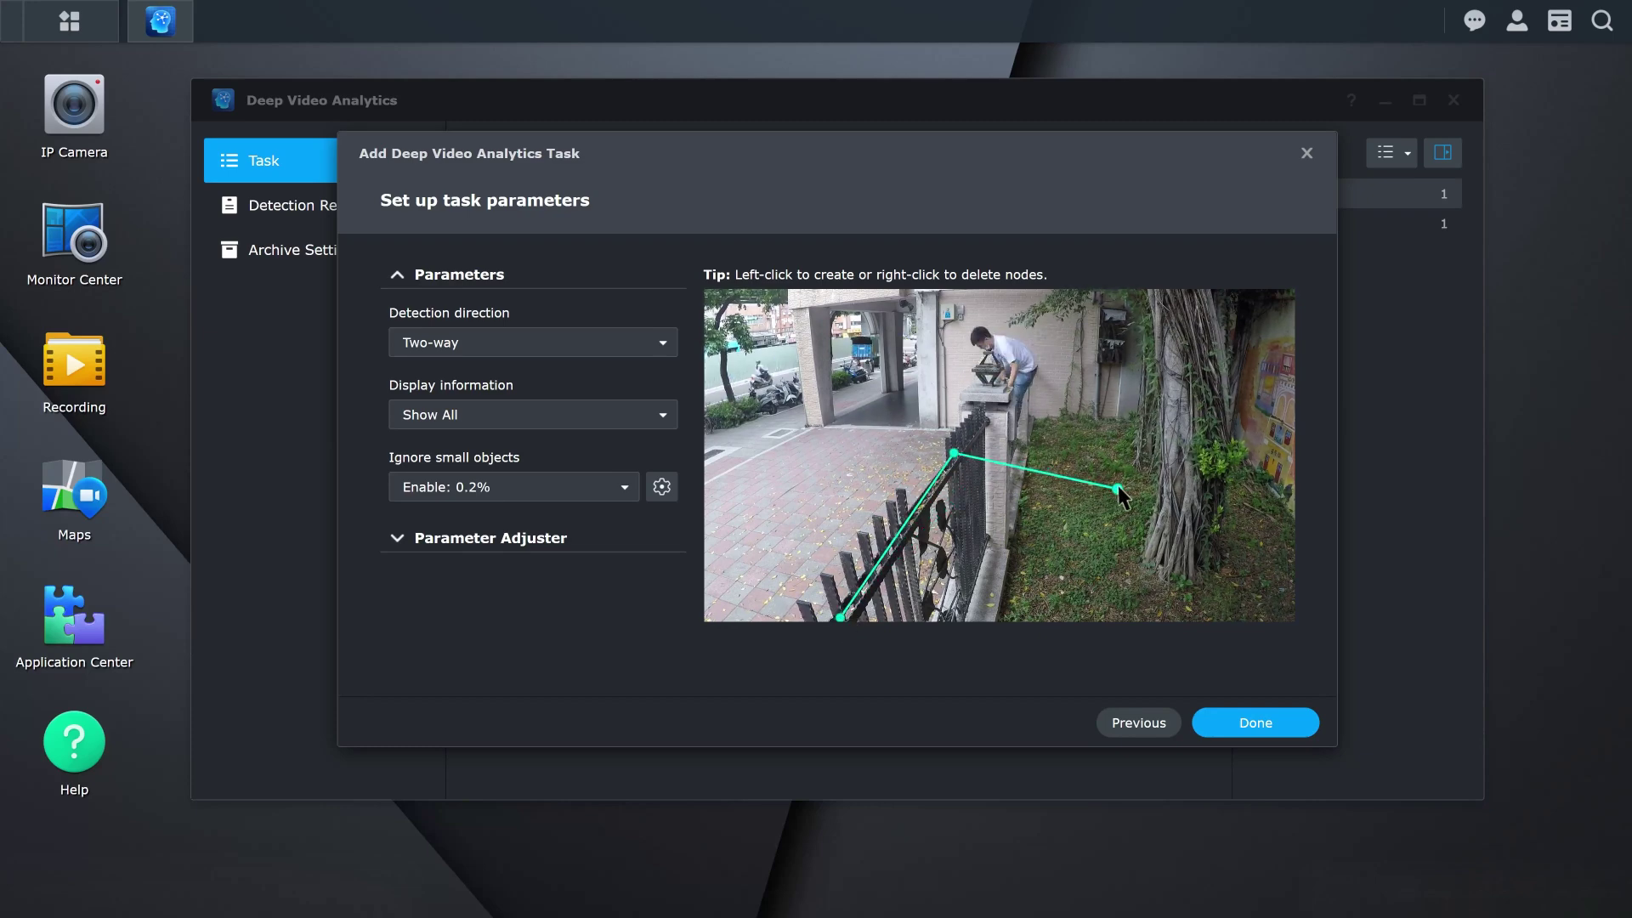
drag(1117, 489, 1085, 302)
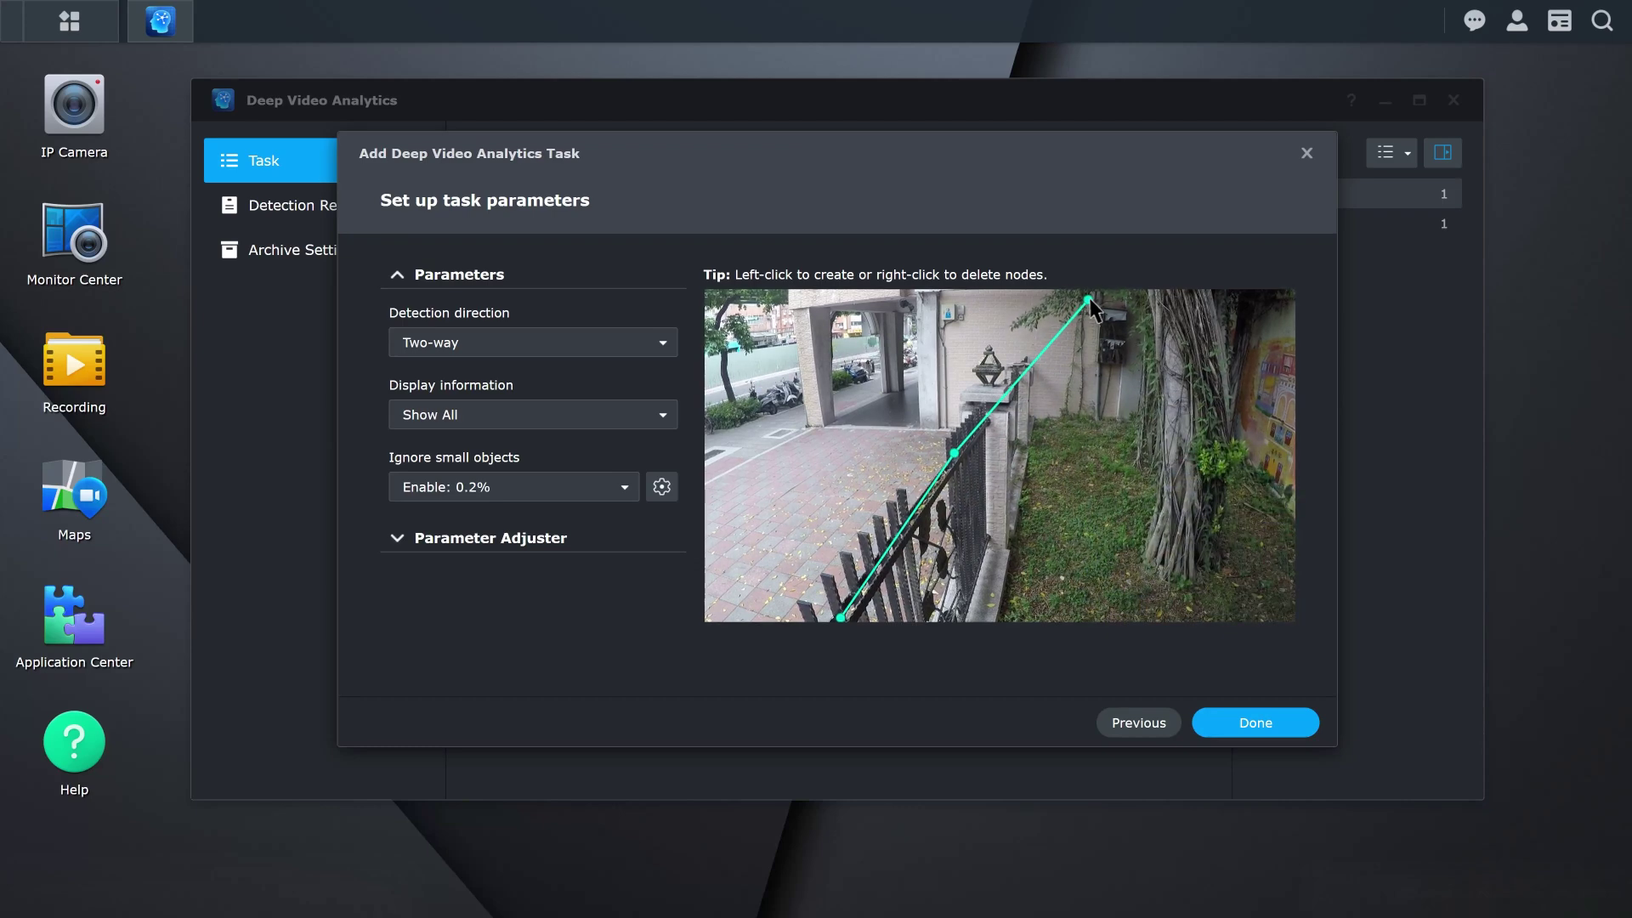
click(663, 417)
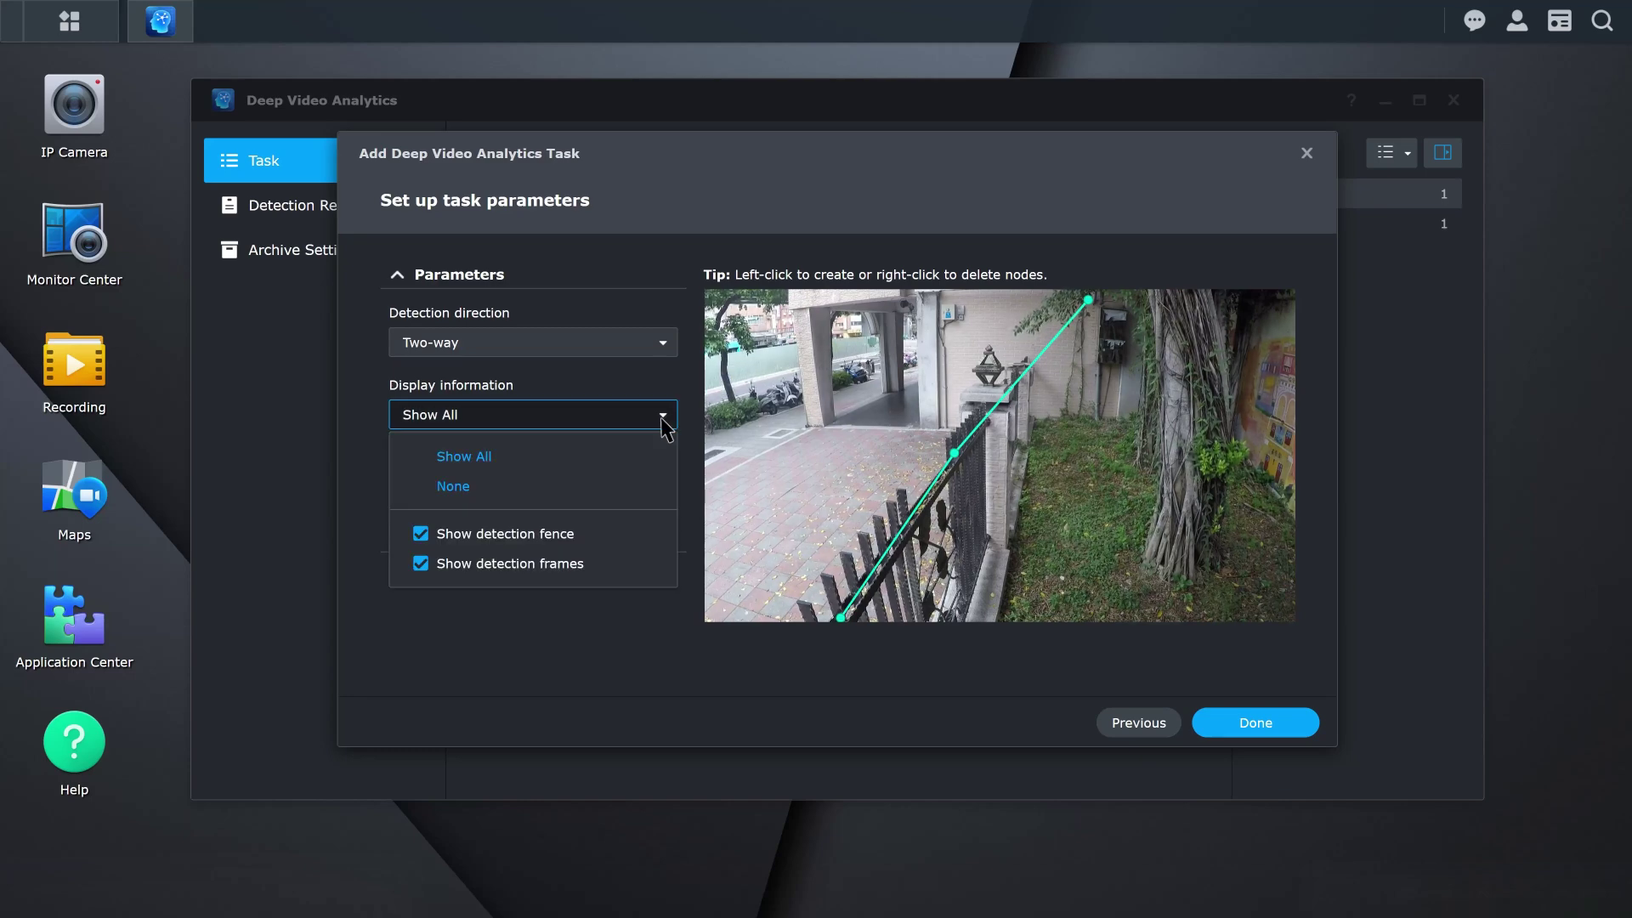
click(663, 418)
click(1256, 723)
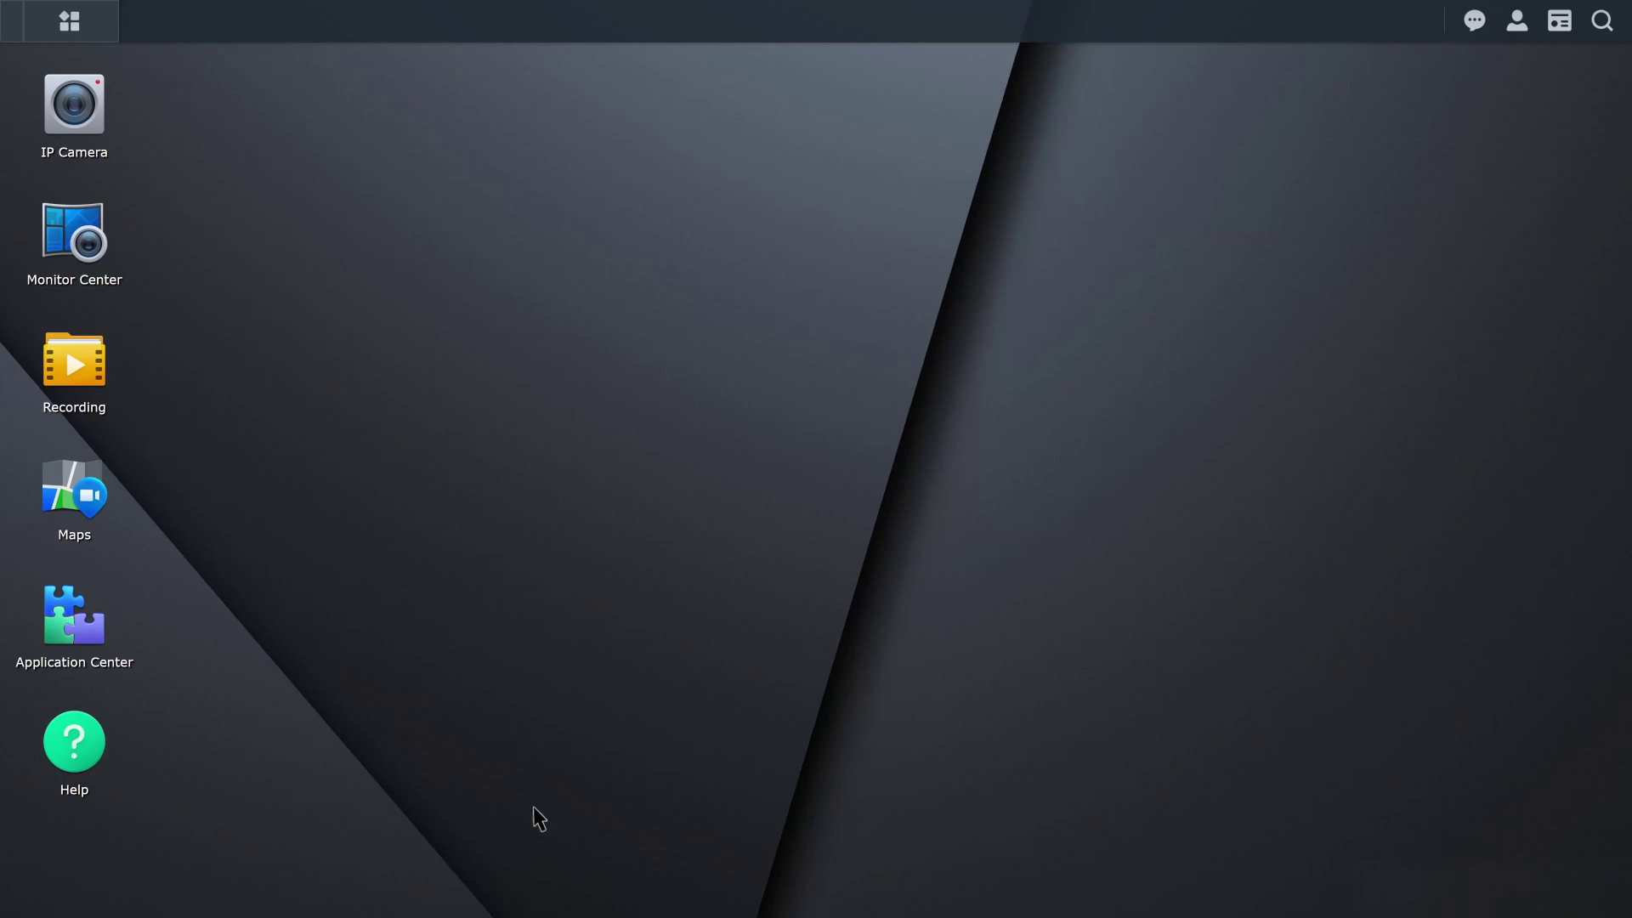
- In Deep Video Analytics, add a People Counting task named 'People Counting Demo'
click(85, 29)
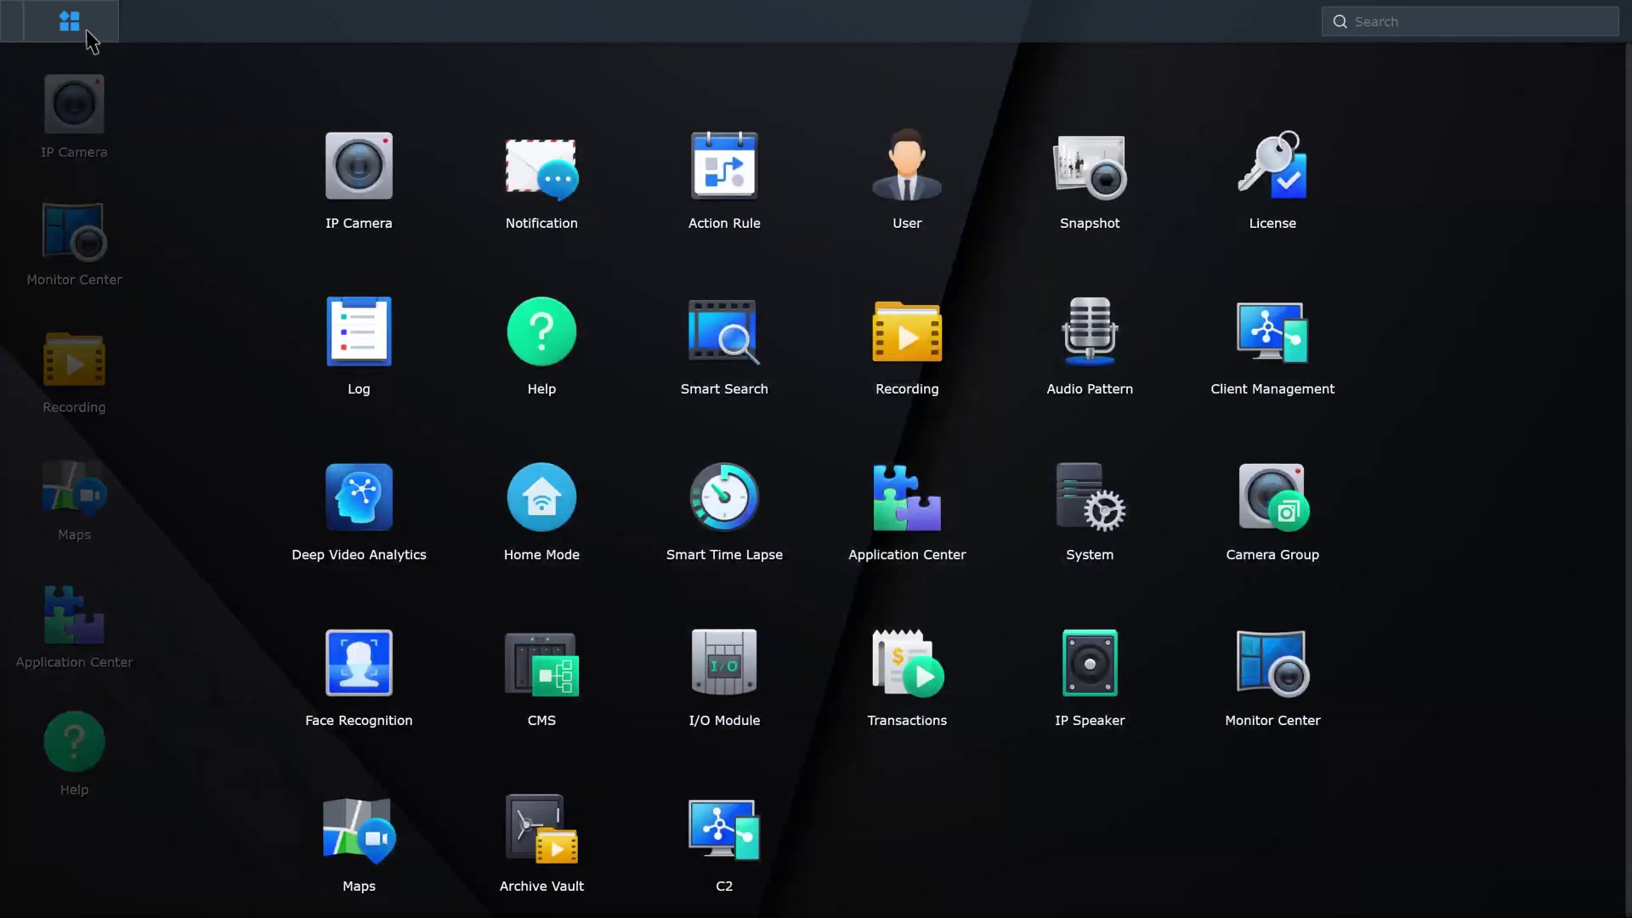
click(371, 529)
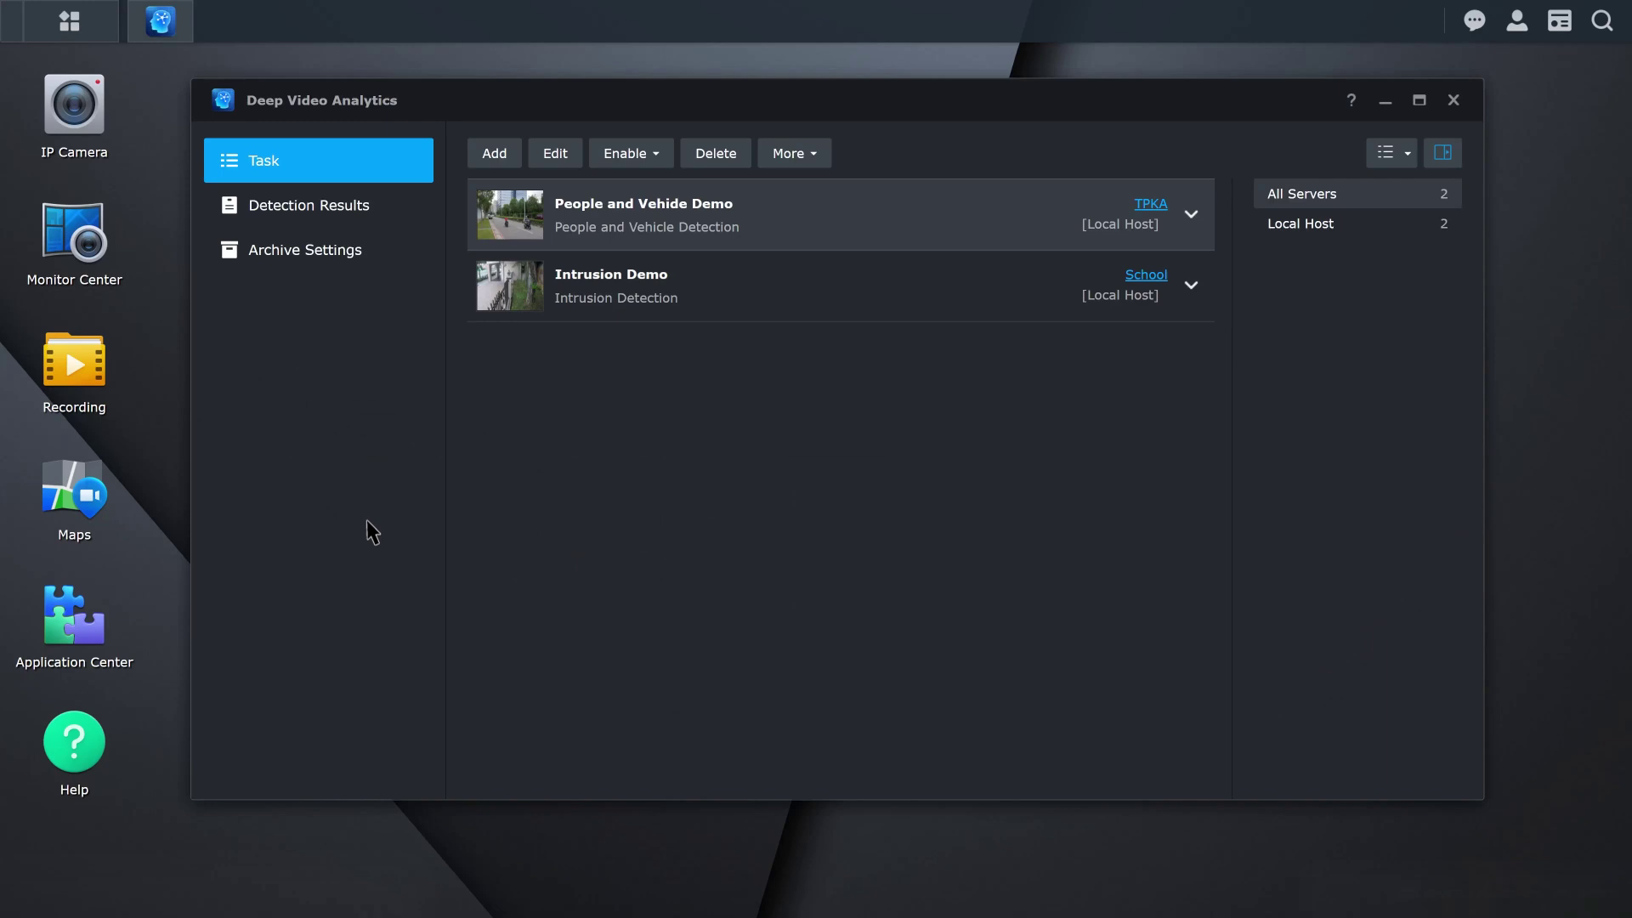
click(496, 154)
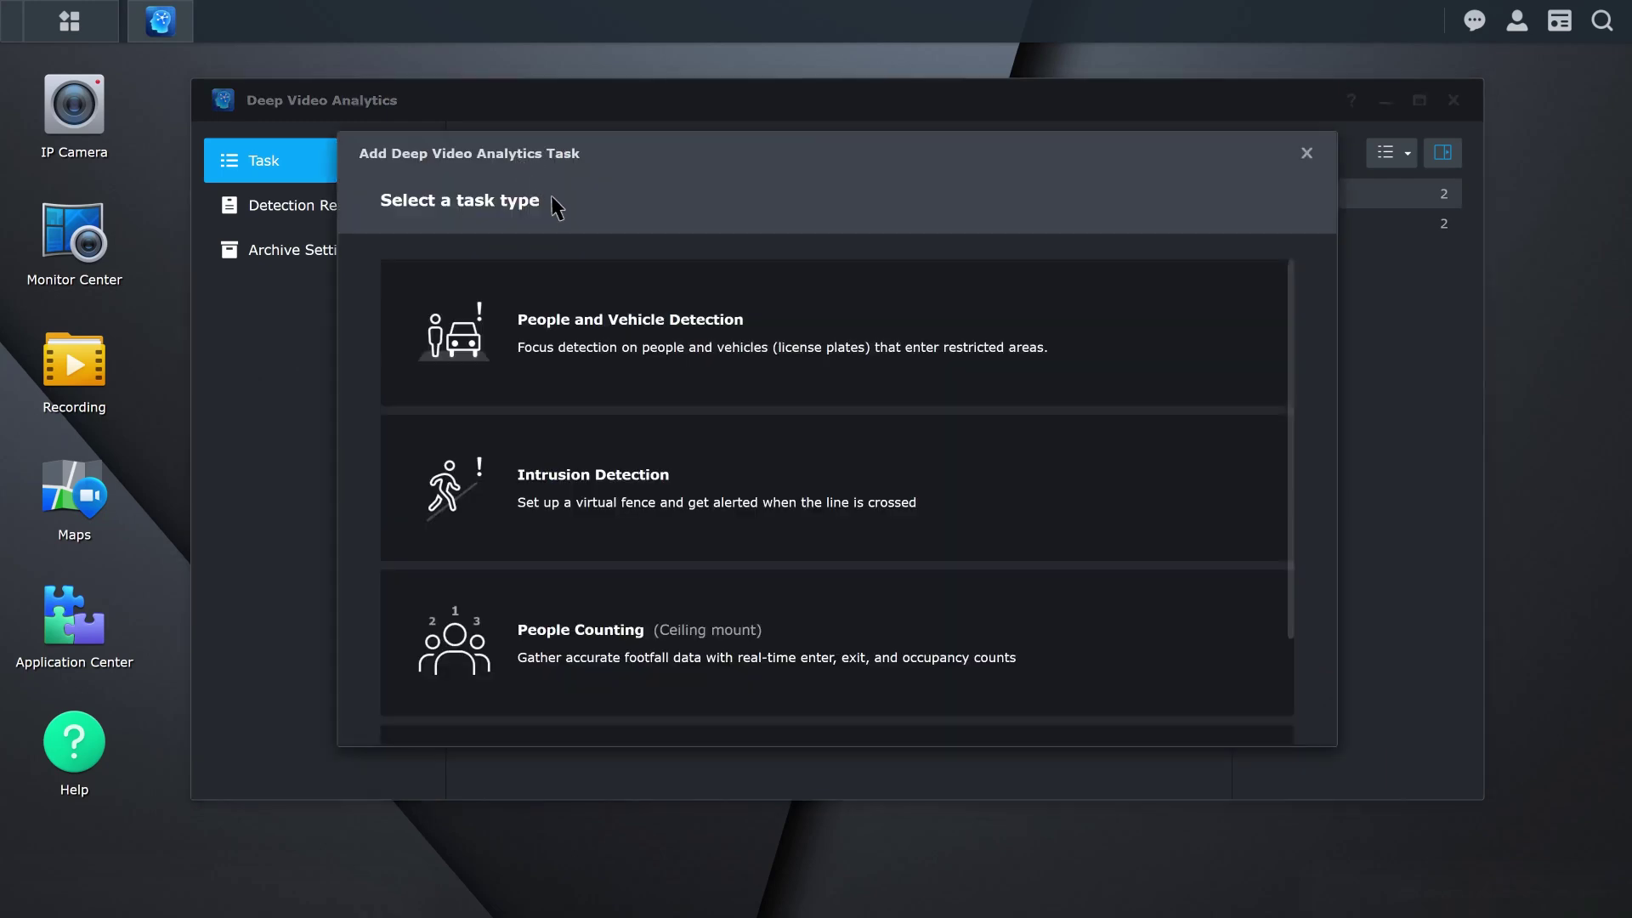
click(998, 701)
click(998, 702)
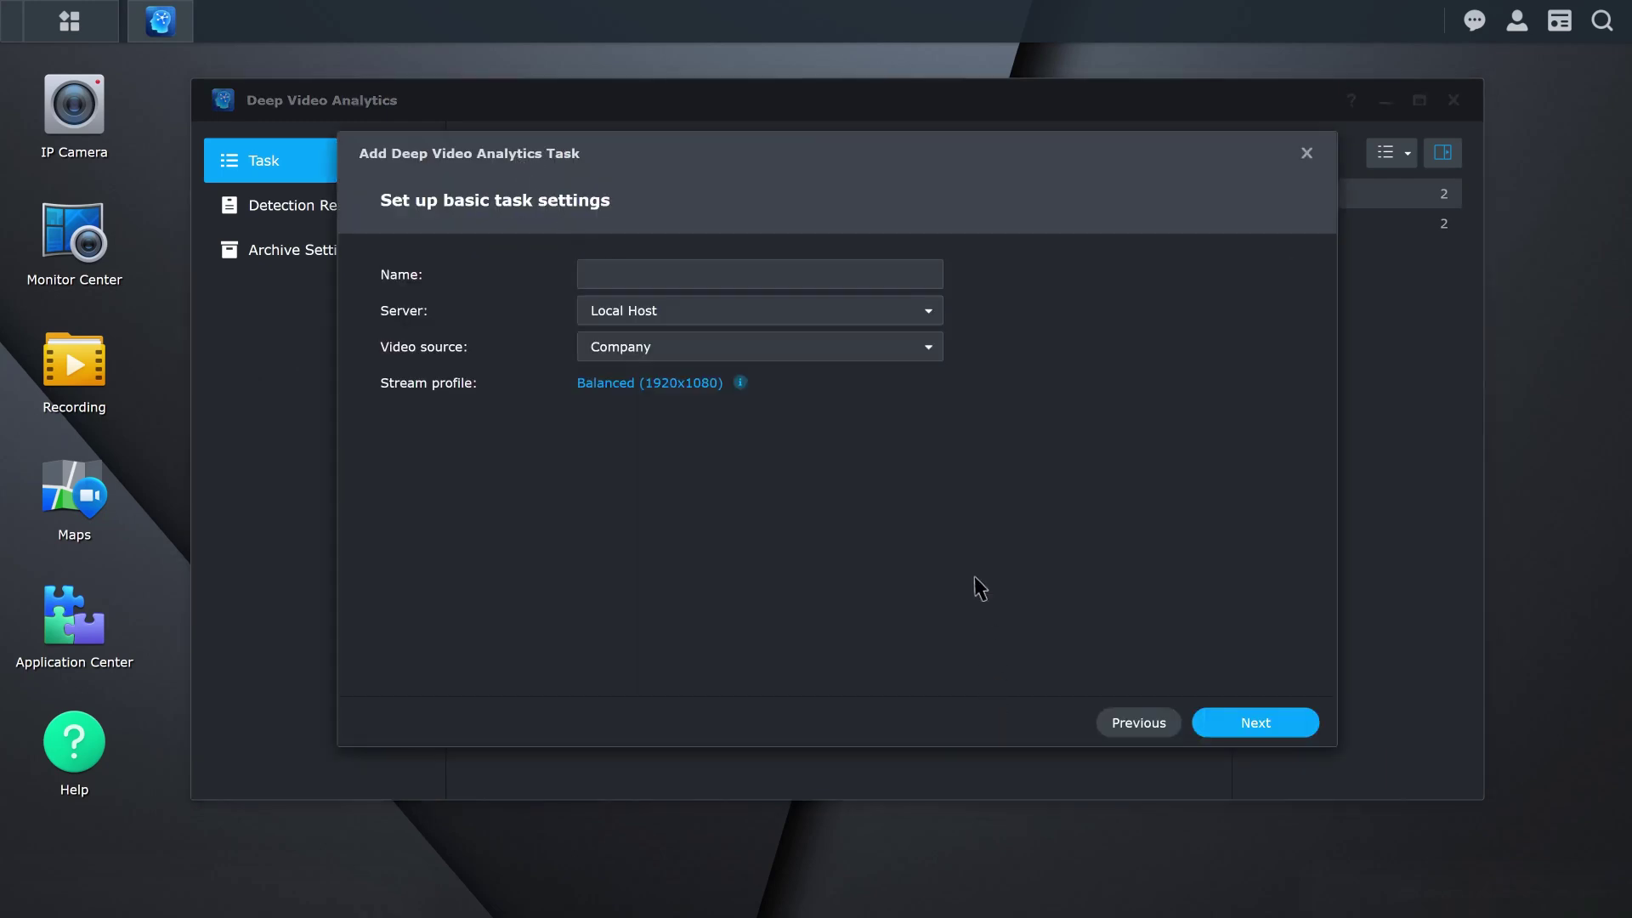
click(932, 281)
text(People Counting D)
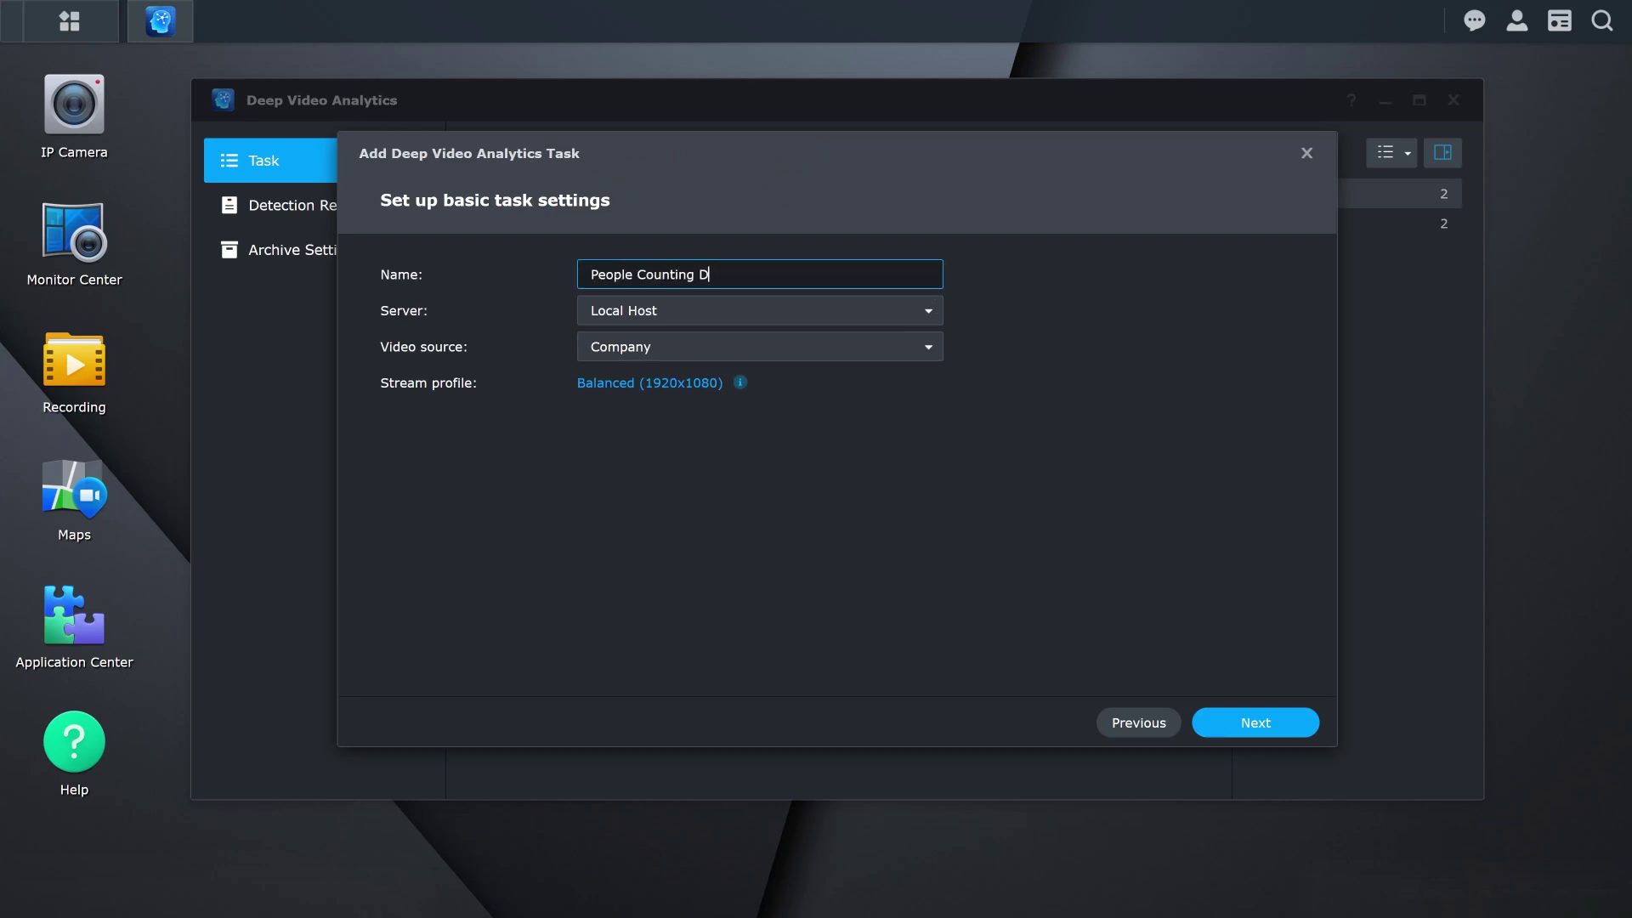
text(emo)
- Use the MRT camera as source, auto-add the Crowd label, and keep the daily counter reset
click(928, 356)
click(925, 449)
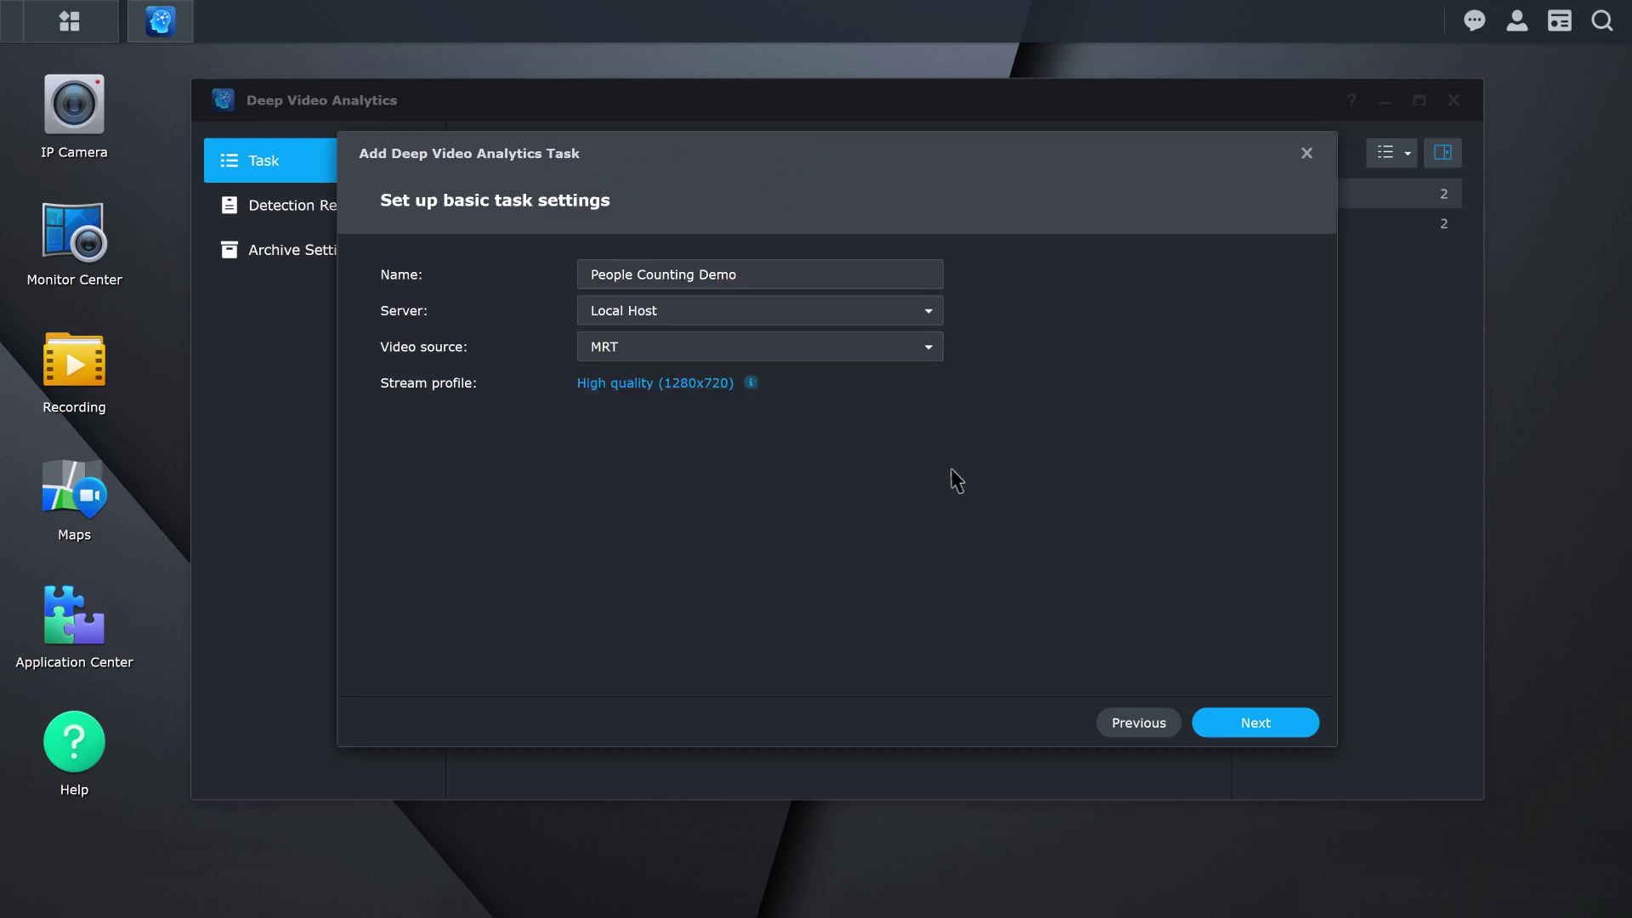
click(1288, 736)
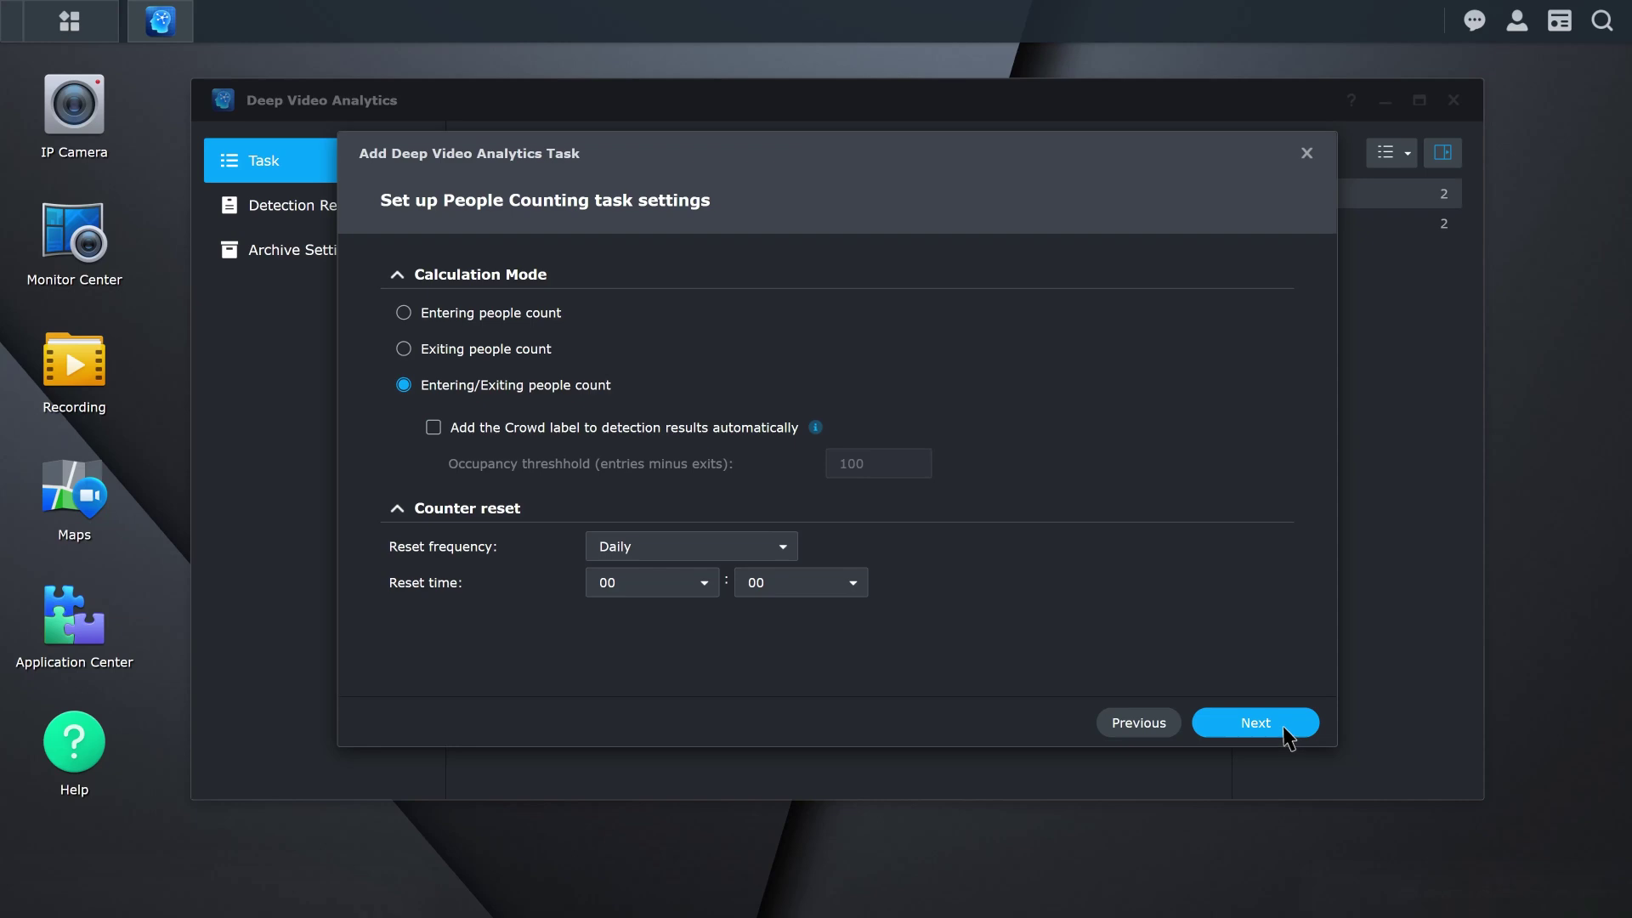
click(434, 428)
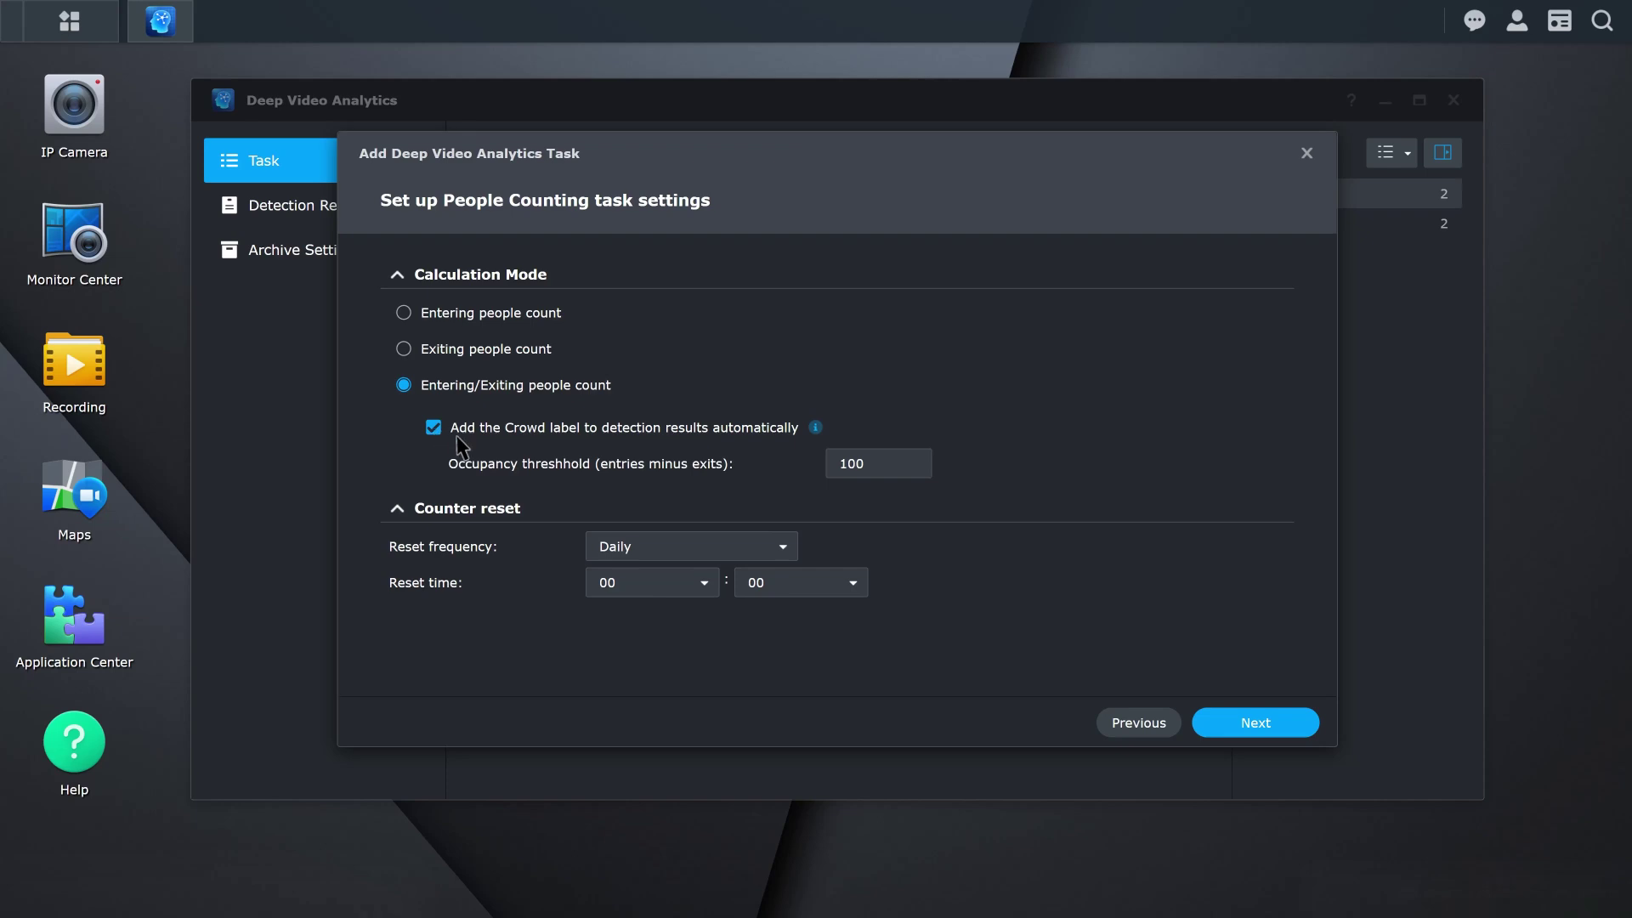
click(782, 550)
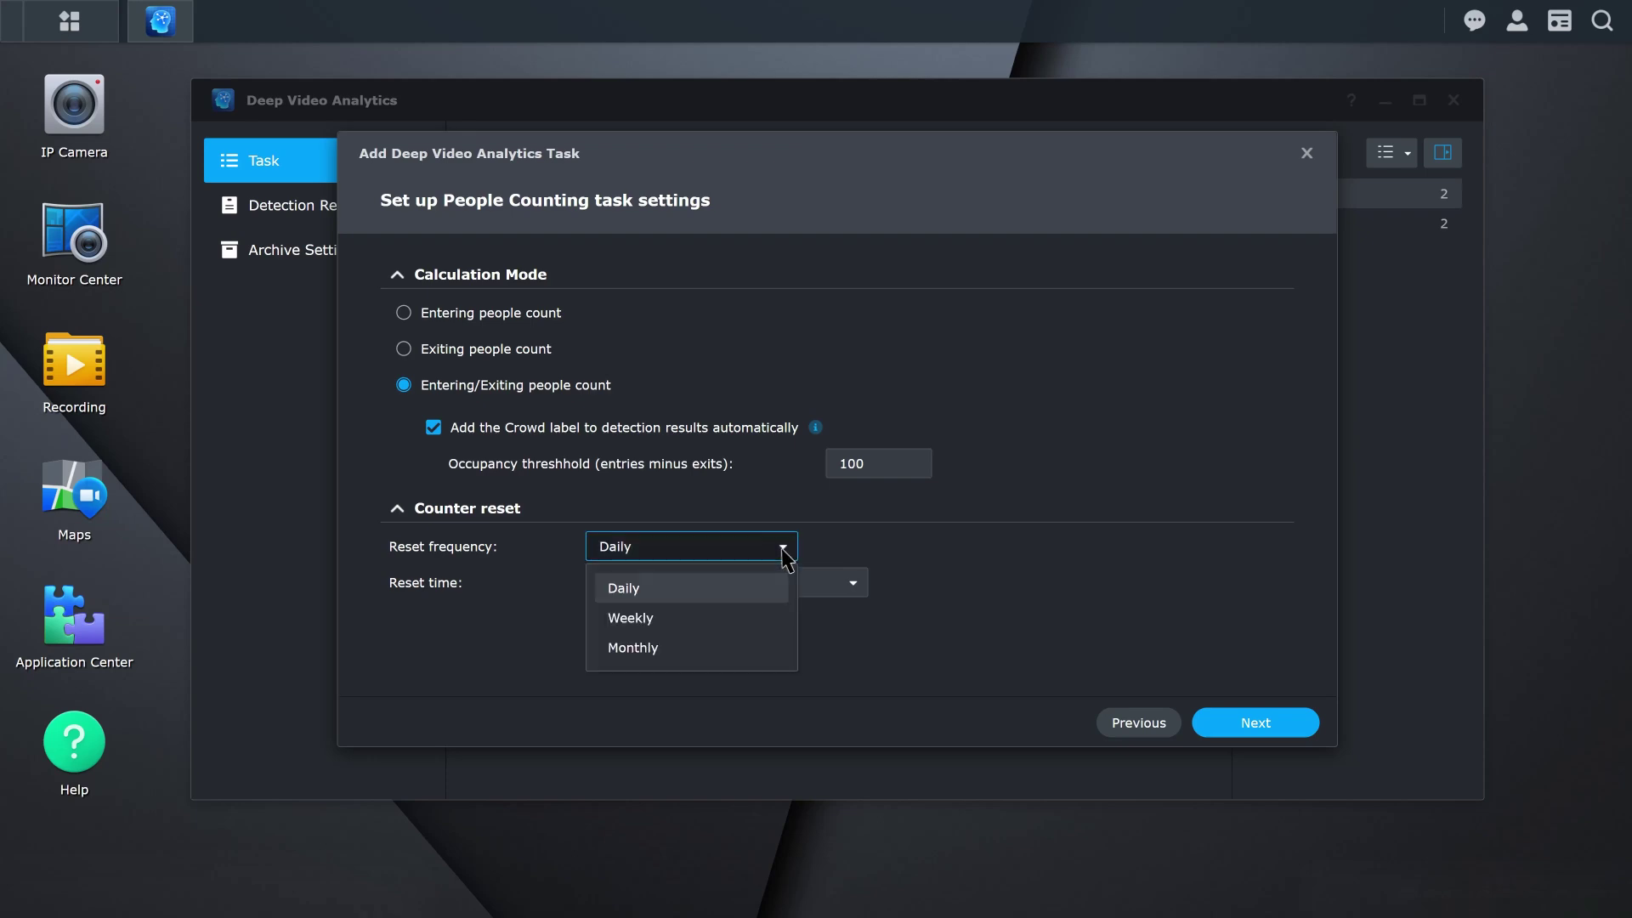
click(783, 549)
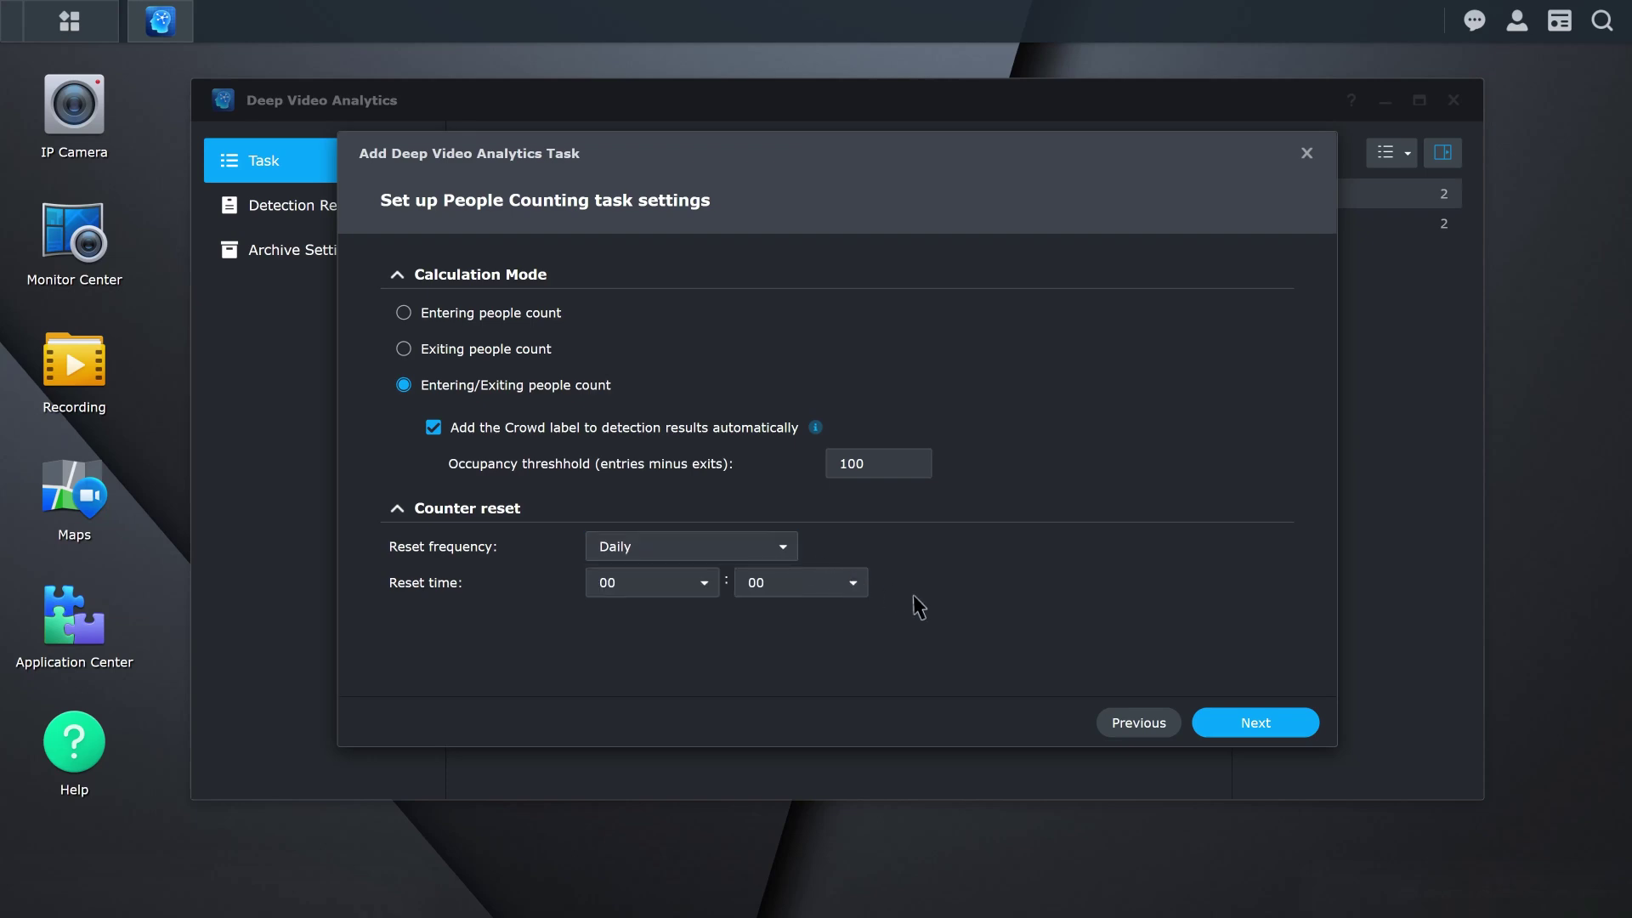
click(1258, 722)
- Reshape the counting zone into a rectangle across the escalators, save the task, and close the preview
drag(1050, 459, 1225, 408)
drag(969, 450, 760, 398)
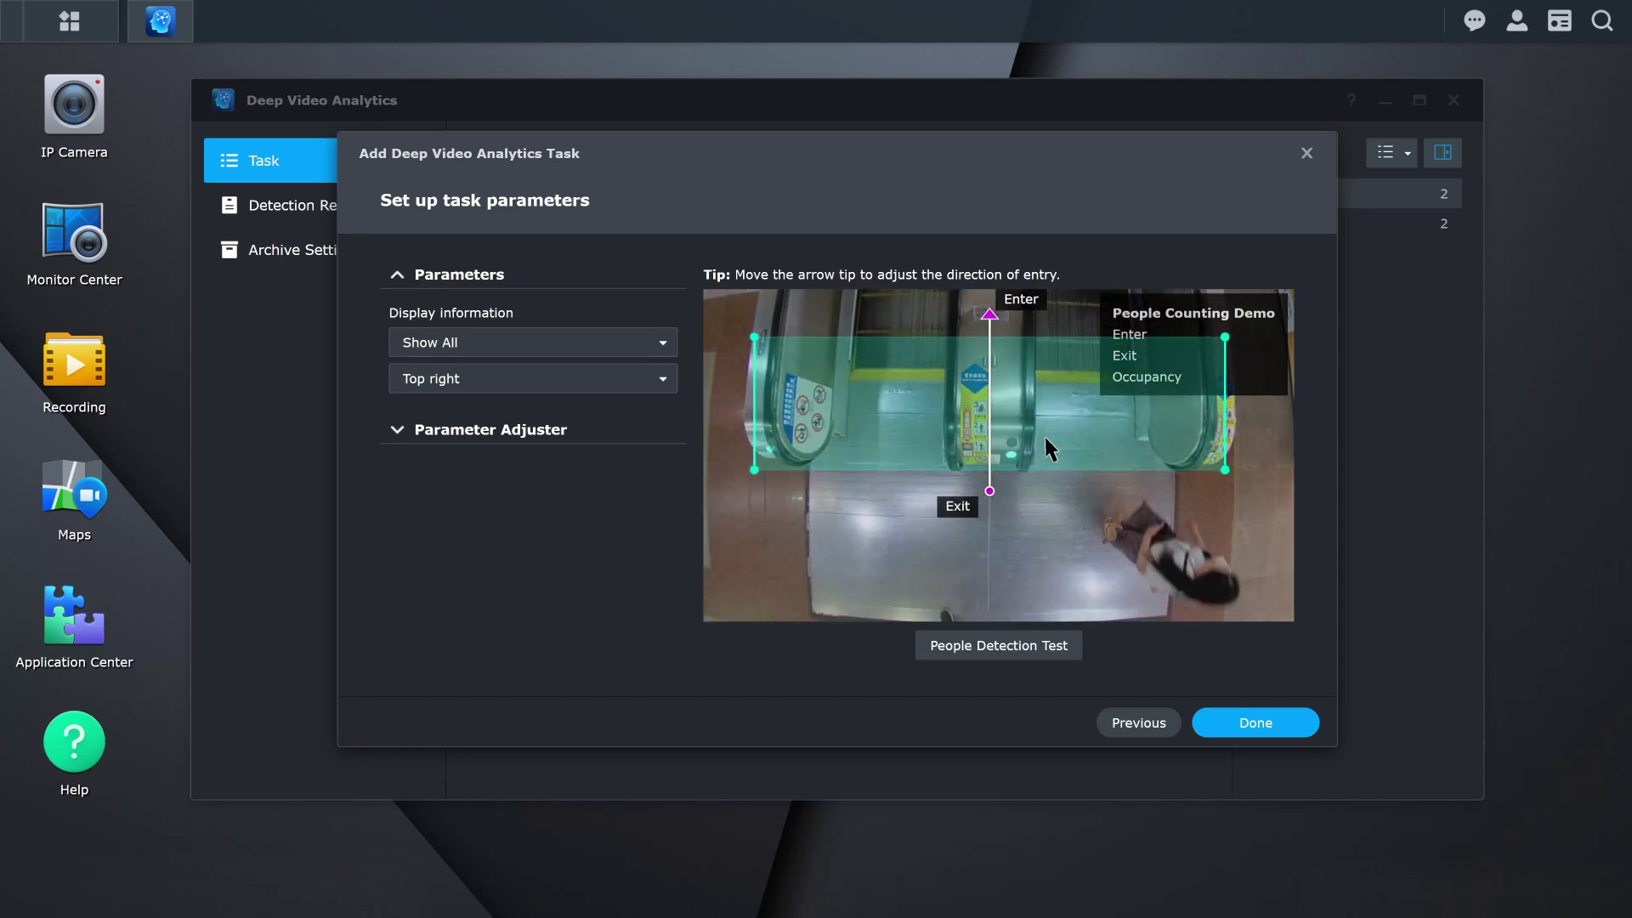
drag(1226, 469, 1229, 415)
drag(754, 469, 754, 408)
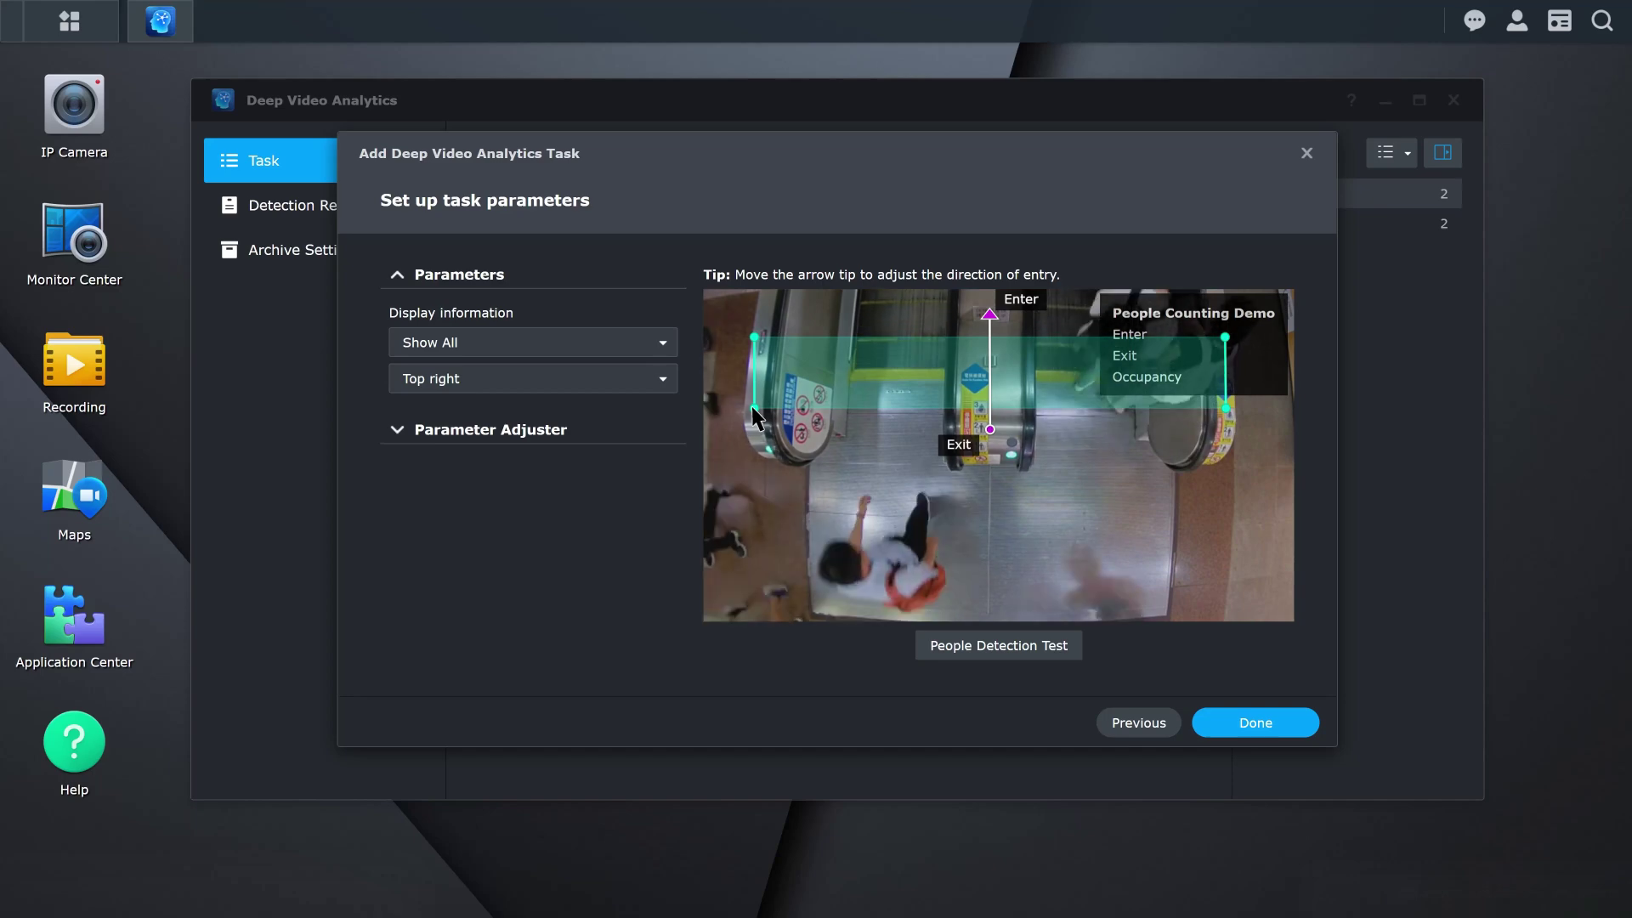
click(1207, 721)
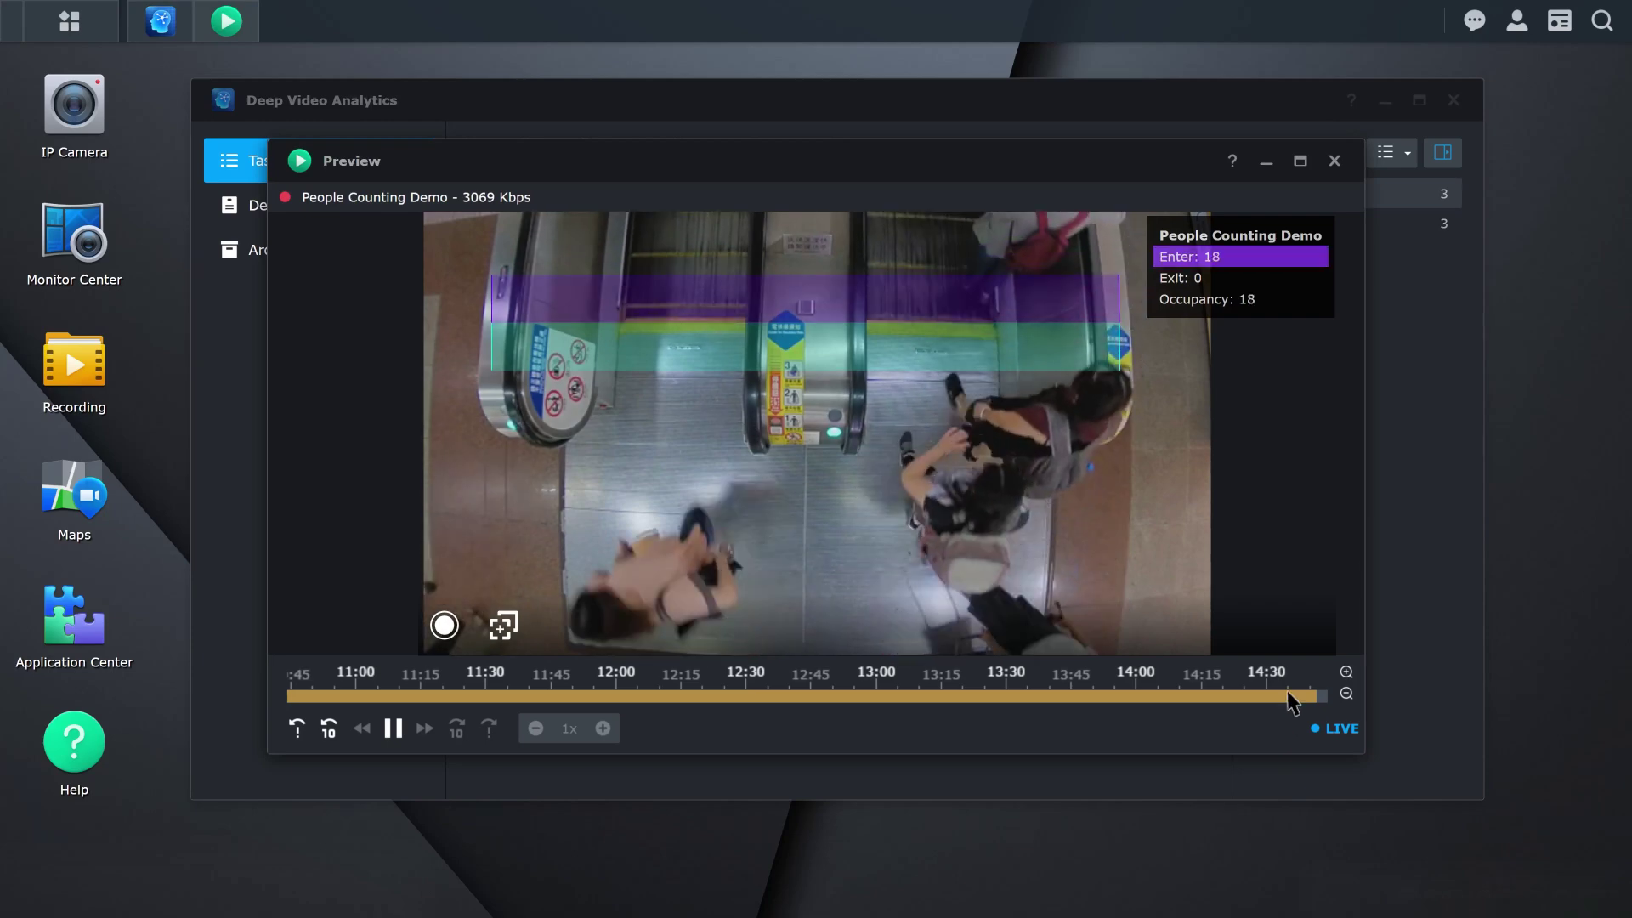
click(1335, 161)
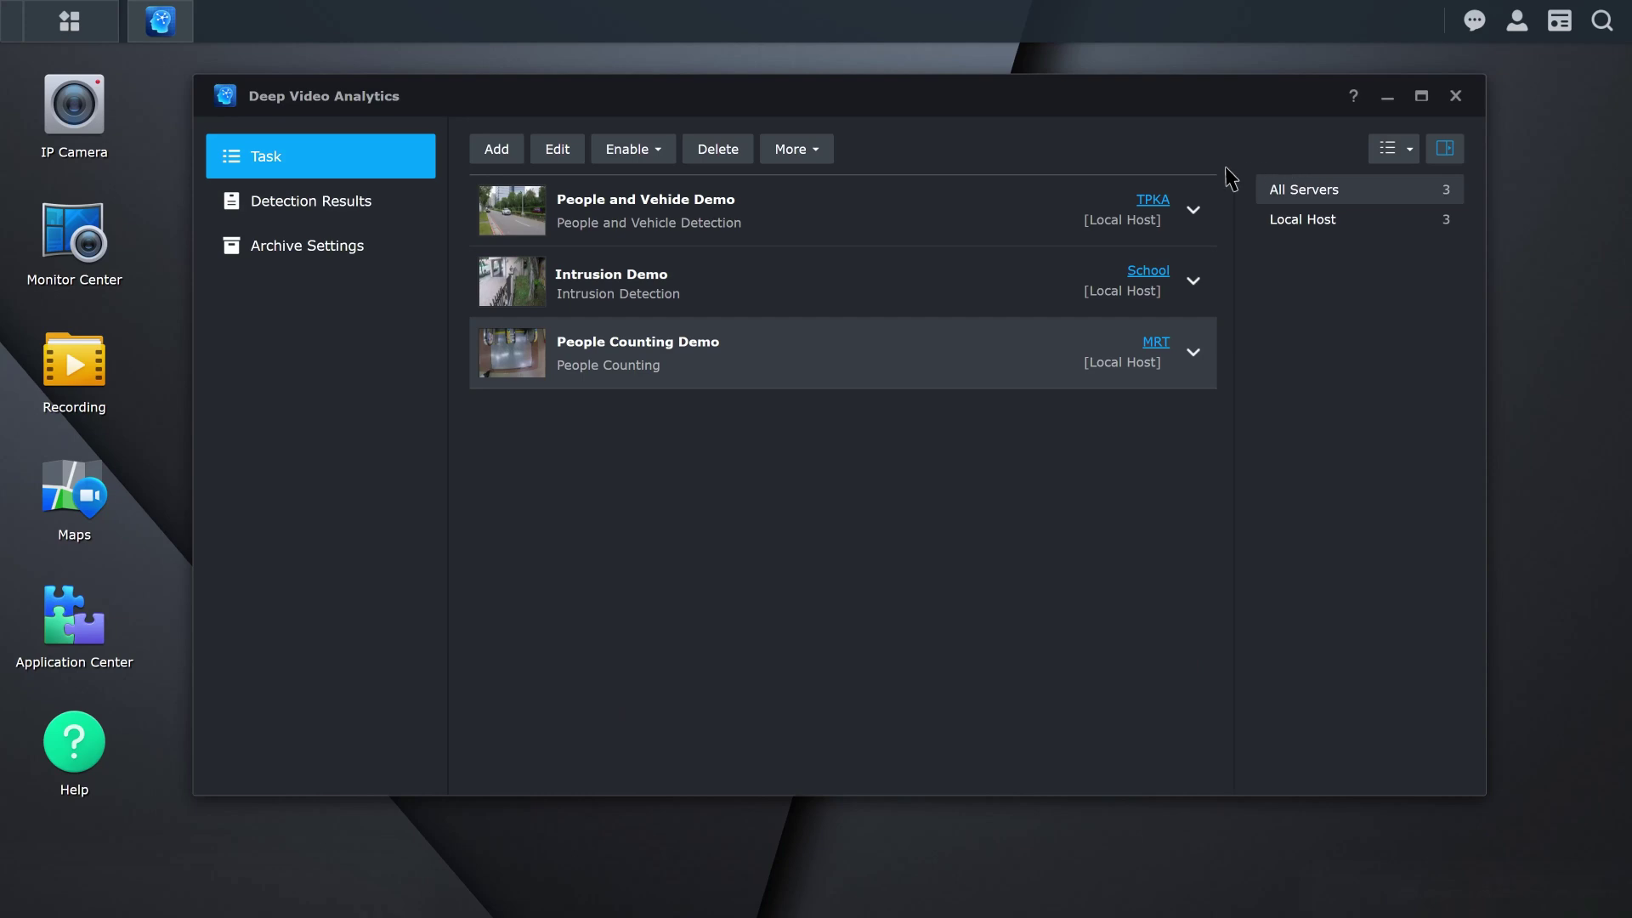
- Show the Detection Results list, then open the Counting Report from the Report menu
click(411, 217)
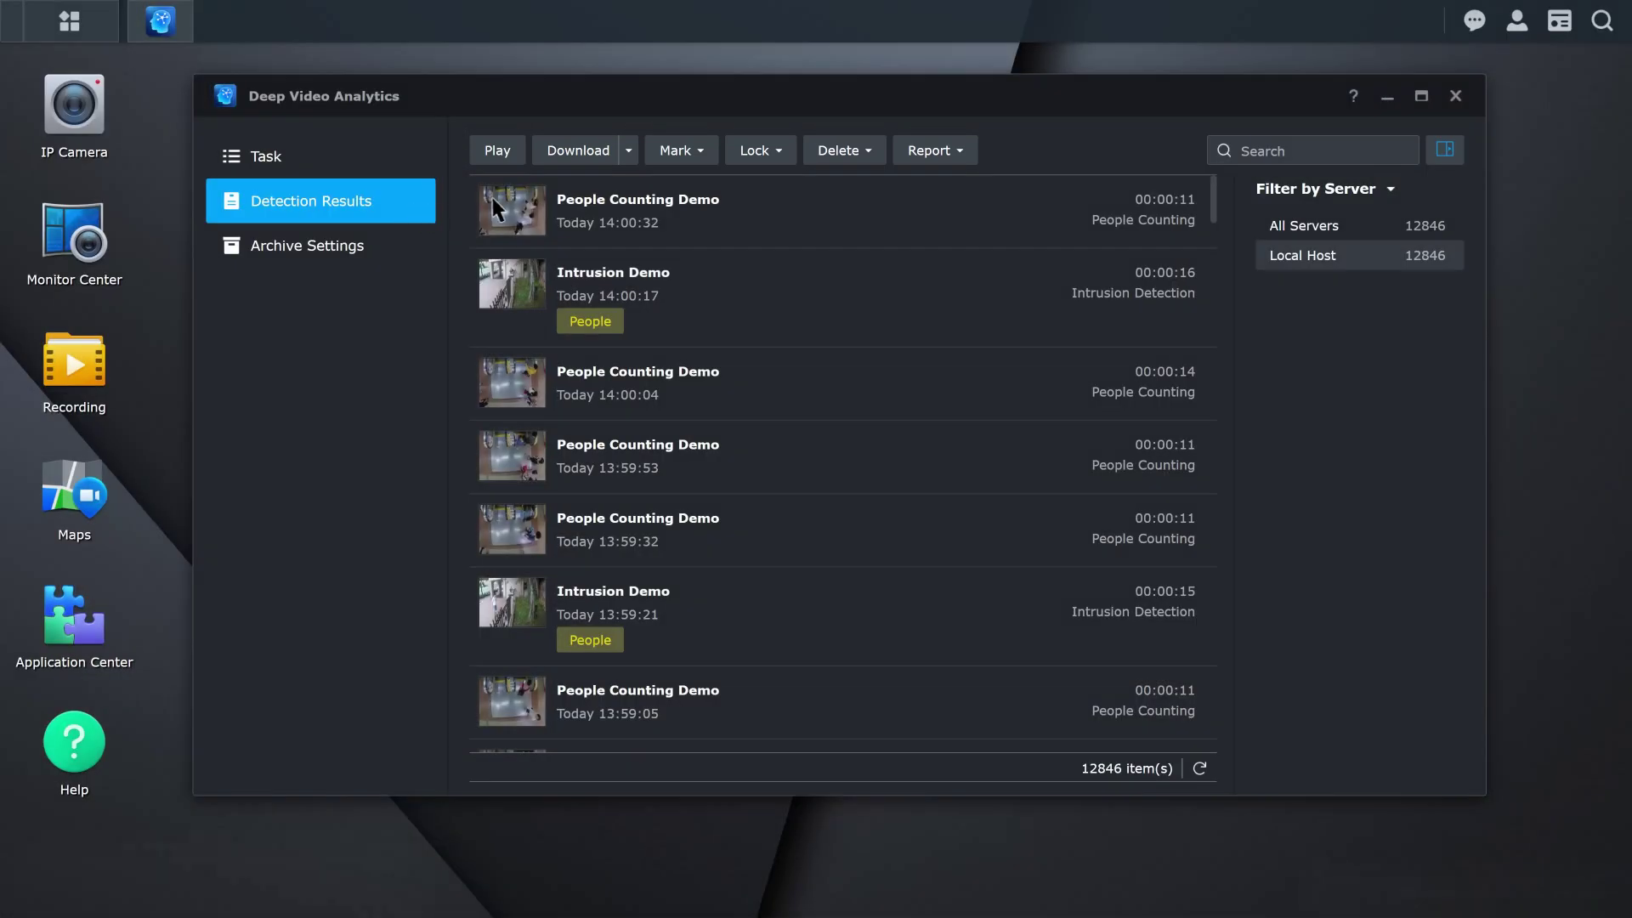
click(934, 150)
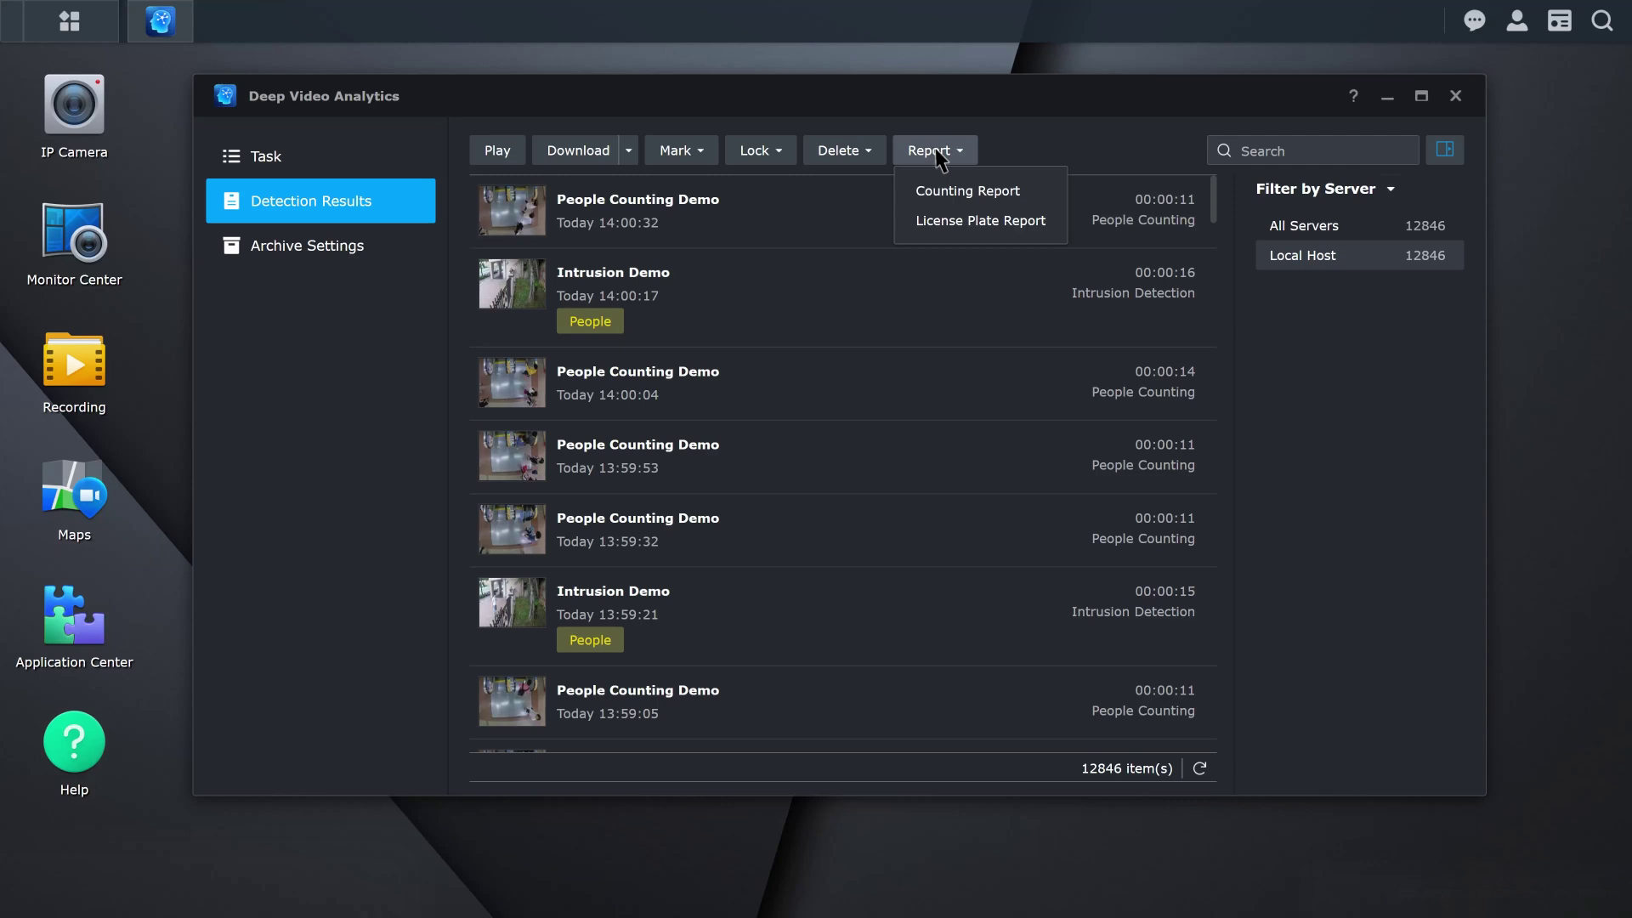
click(1043, 201)
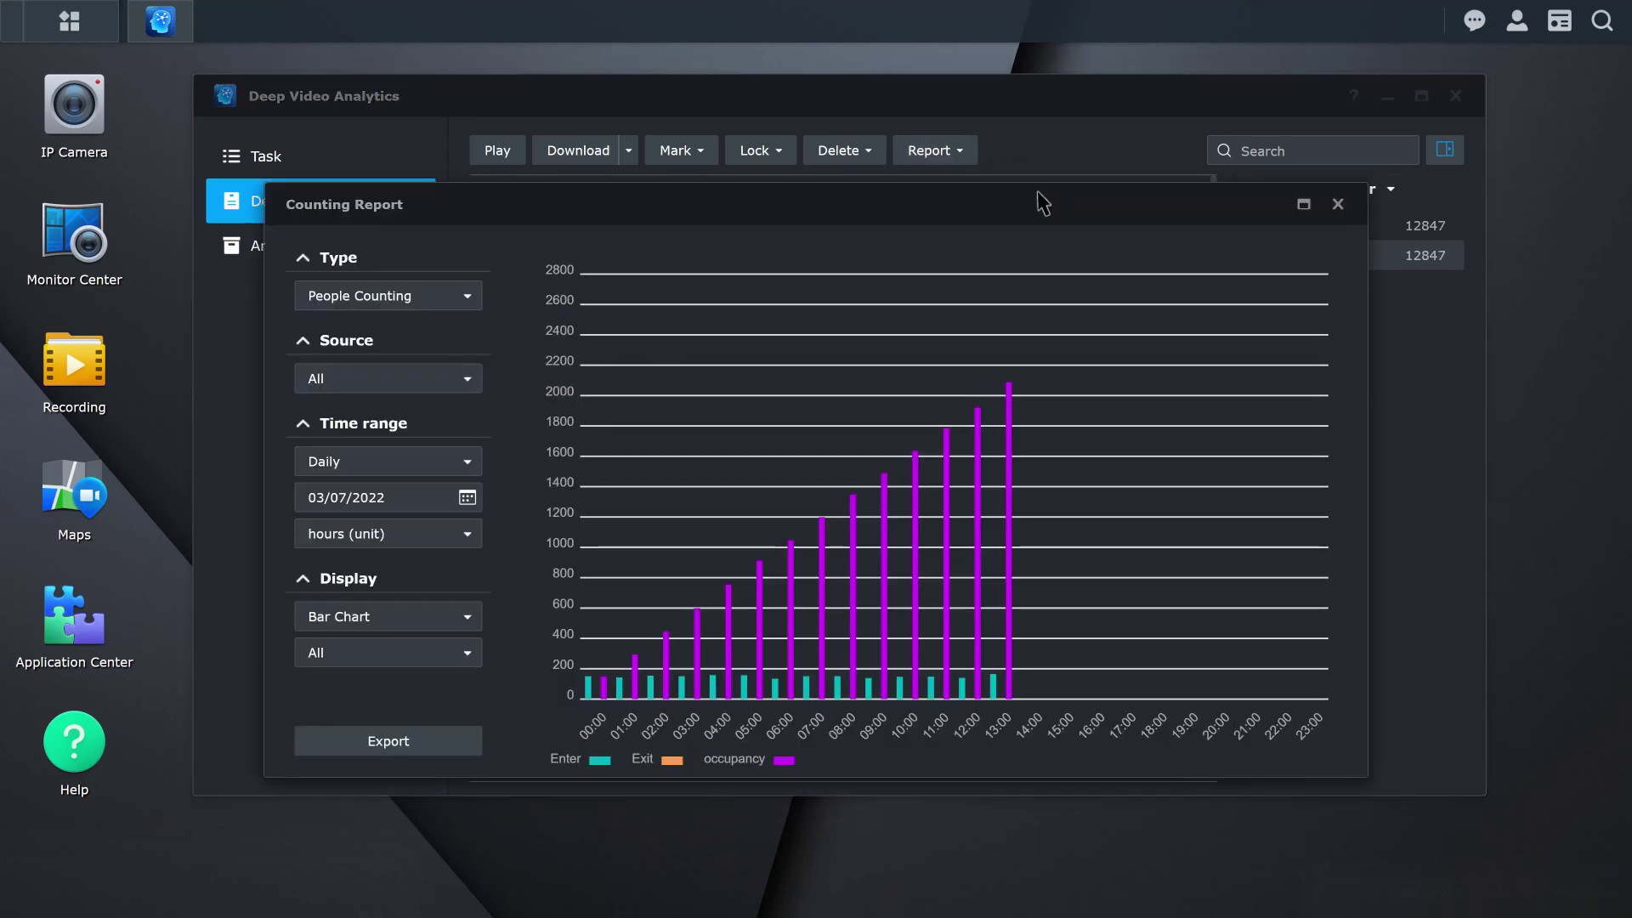
- Keep the People Counting report type with source All, display it as a Table, and export it
click(467, 299)
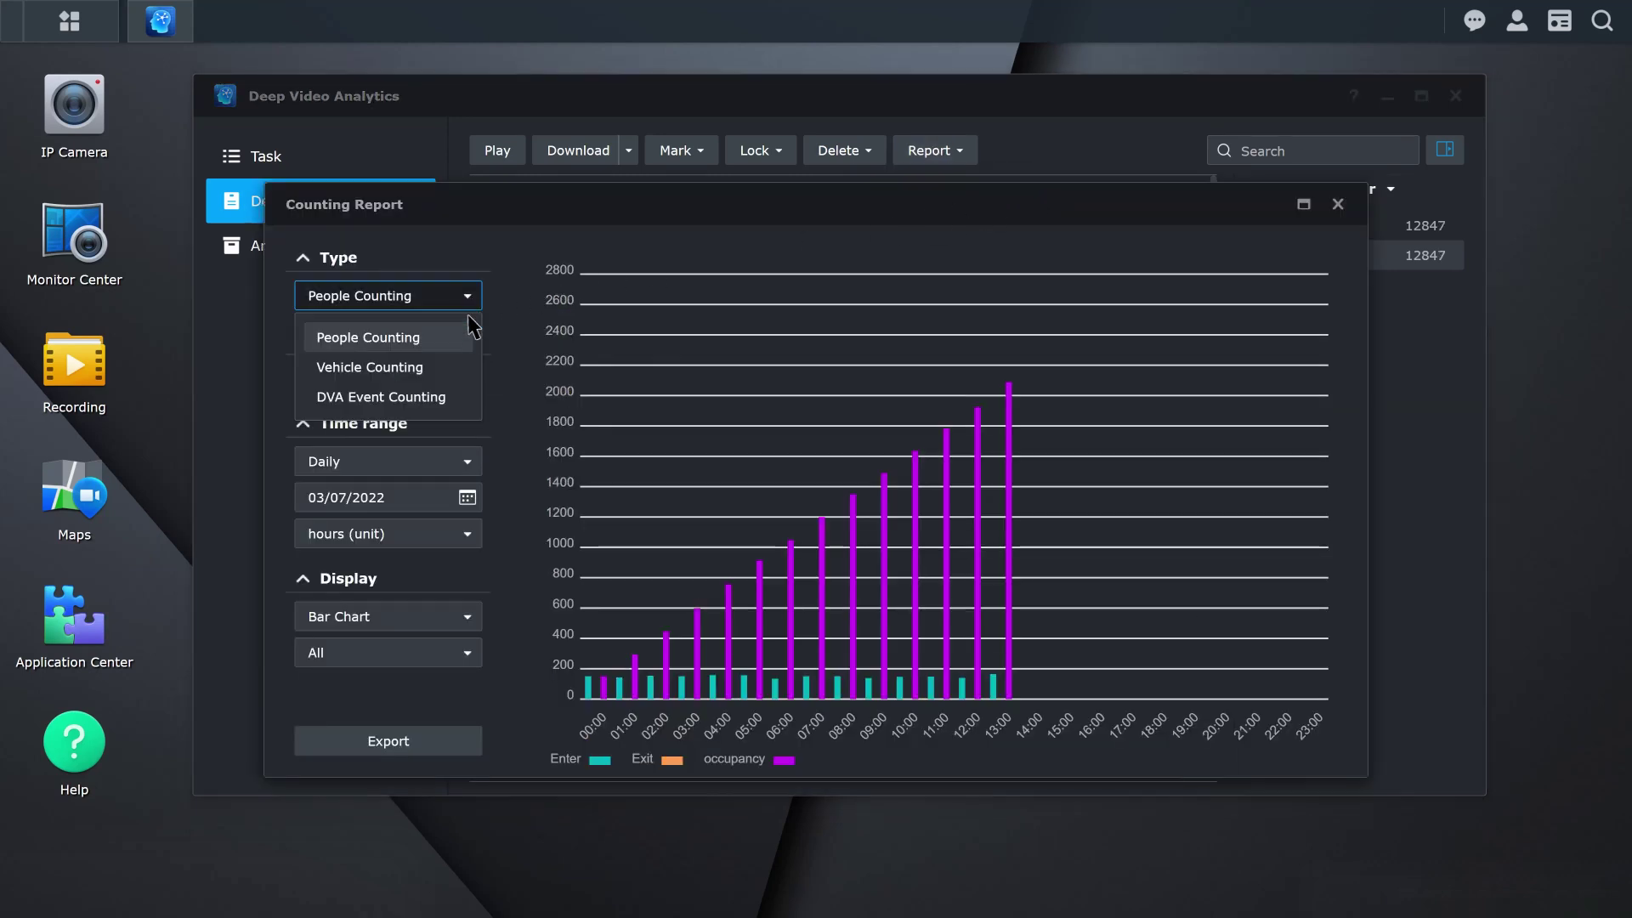
click(470, 338)
click(469, 379)
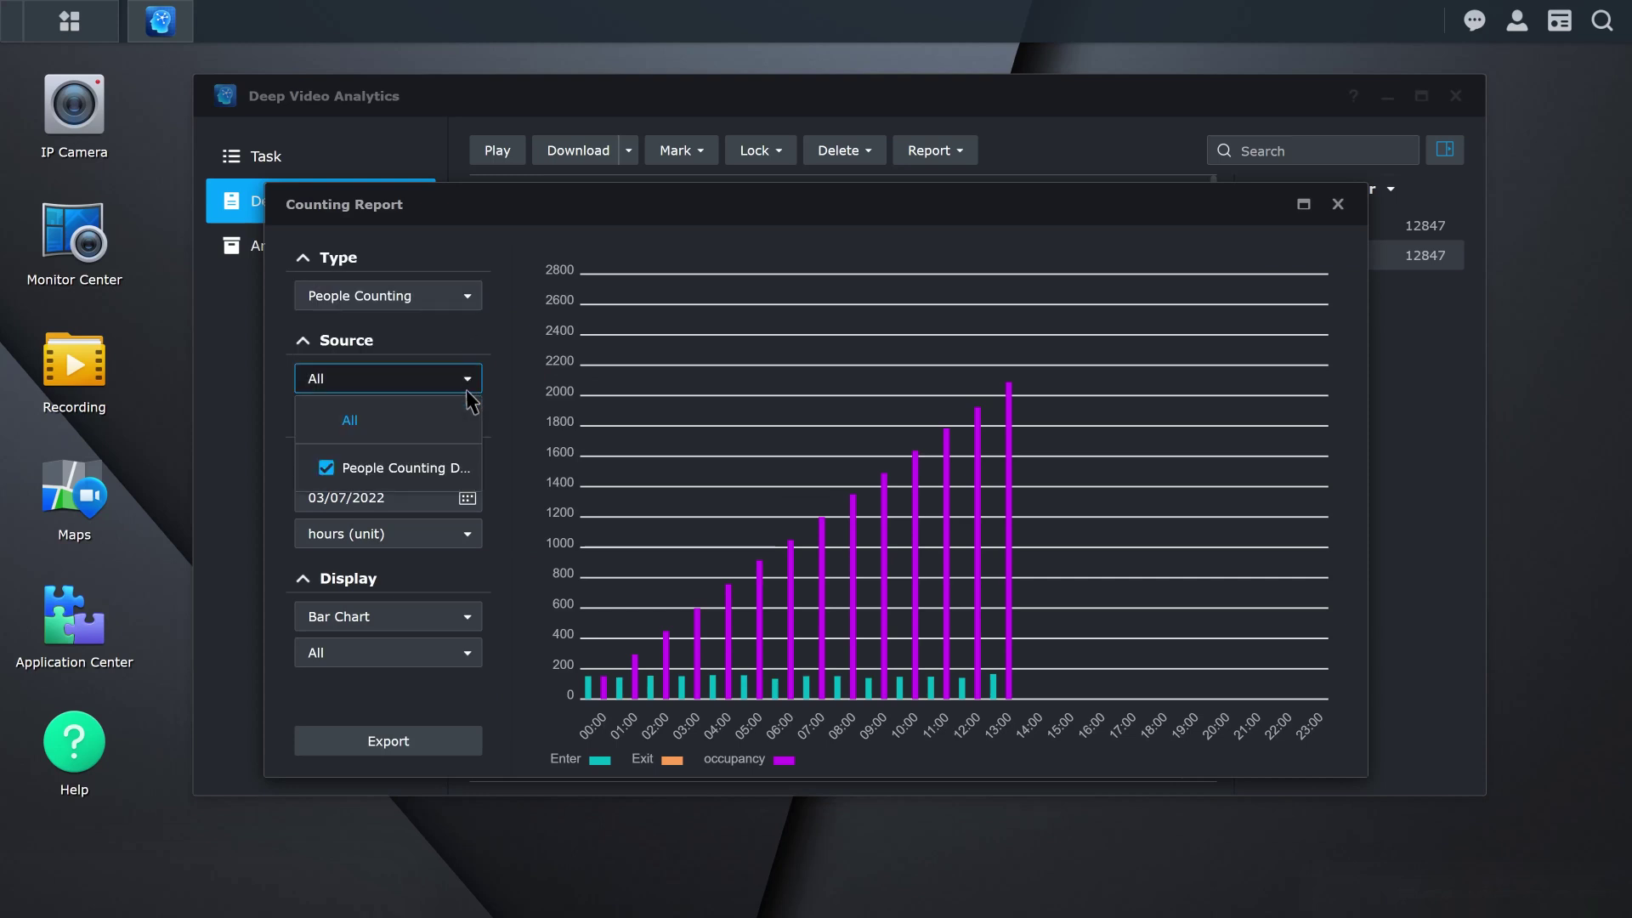
click(468, 617)
click(468, 690)
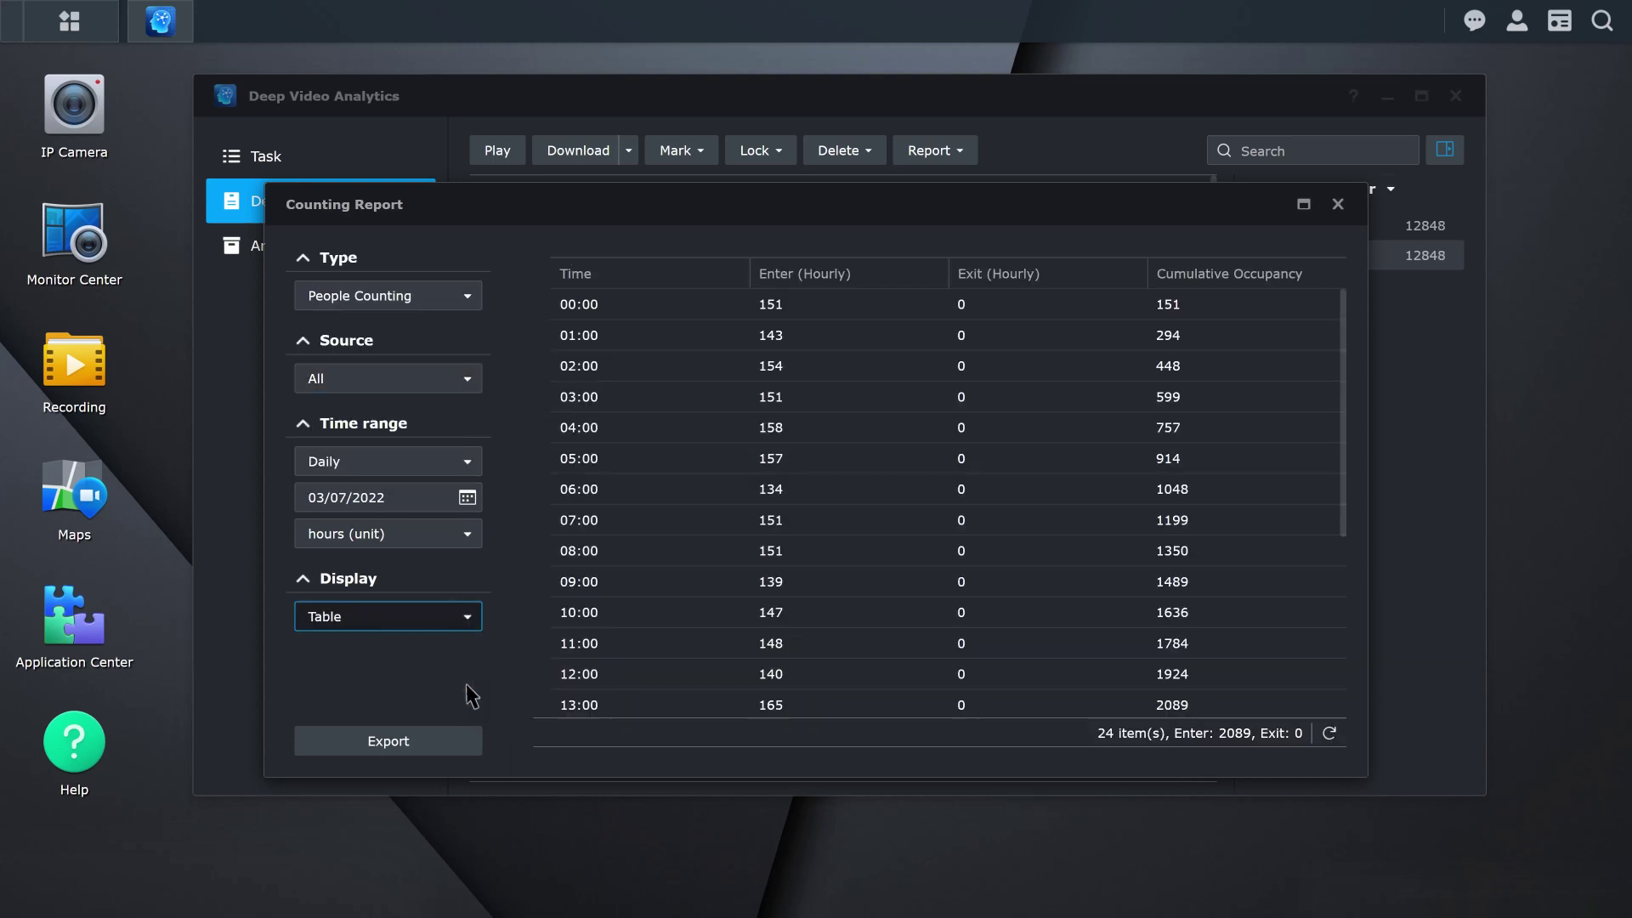
click(470, 745)
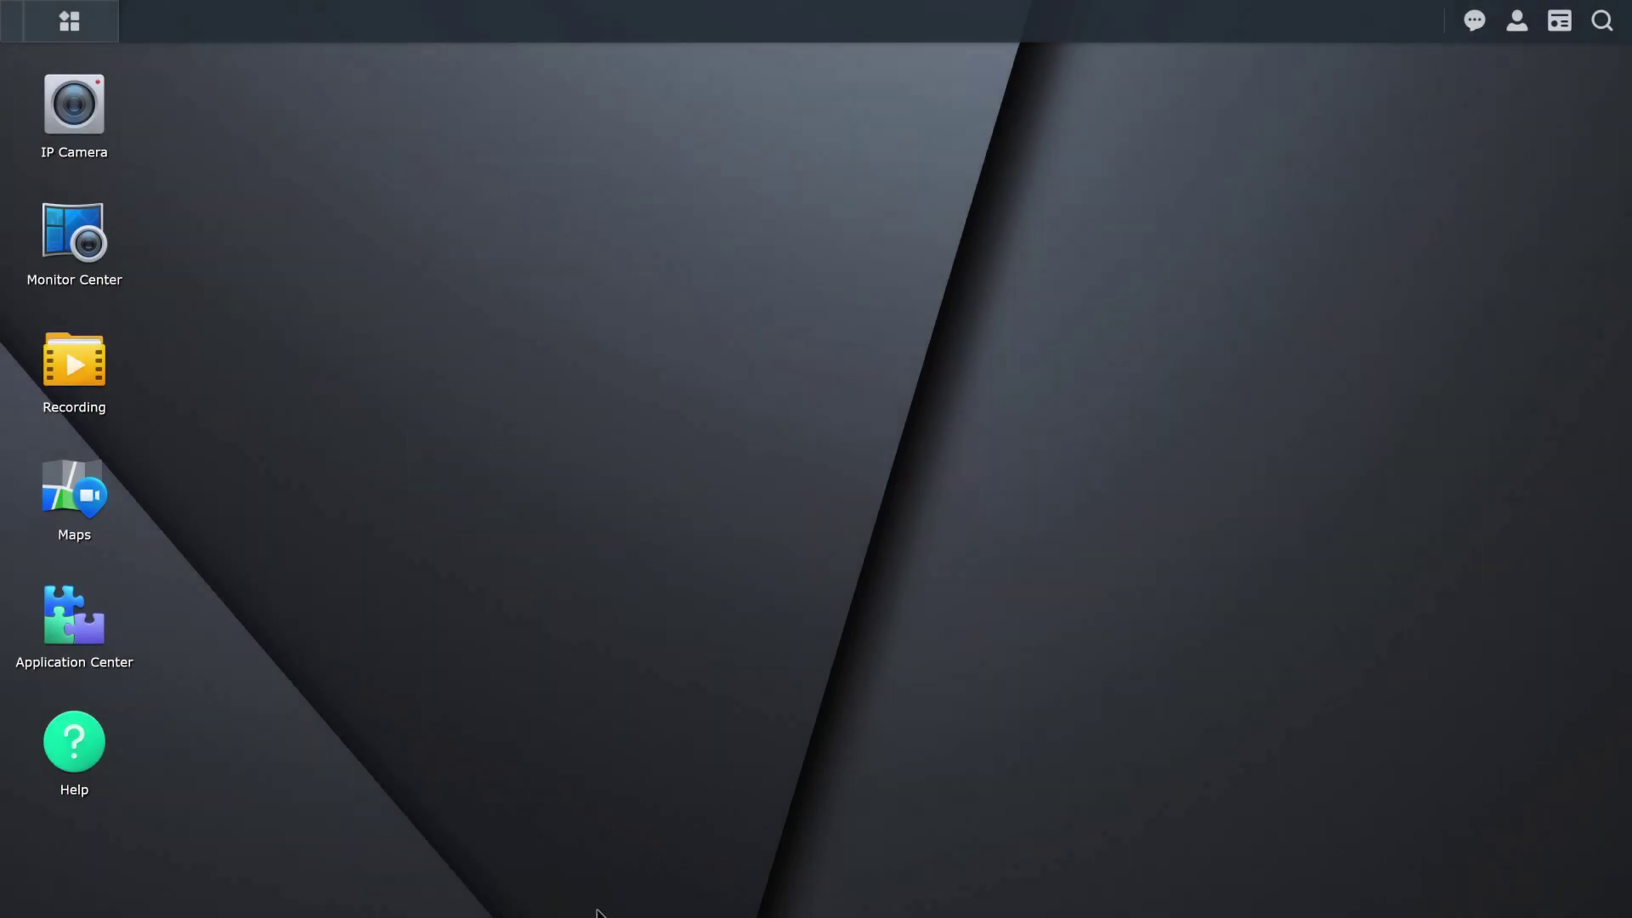
- In Monitor Center, drag Face, People Counting, Intrusion and People and Vehicle Demo cameras into the four tiles
click(69, 247)
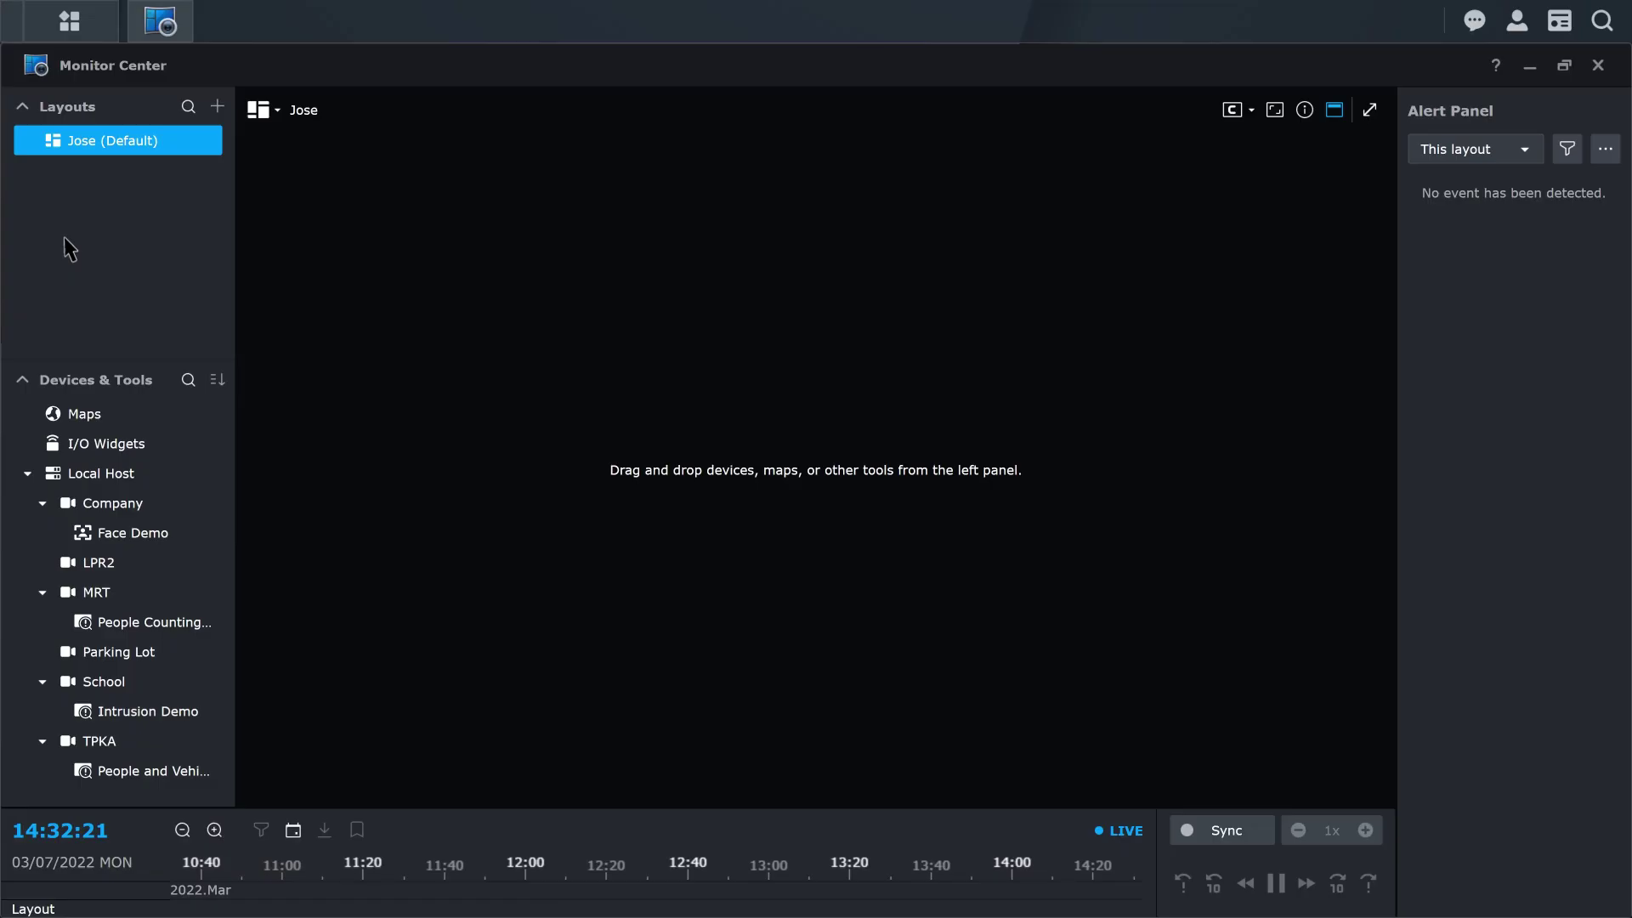
drag(181, 531, 328, 539)
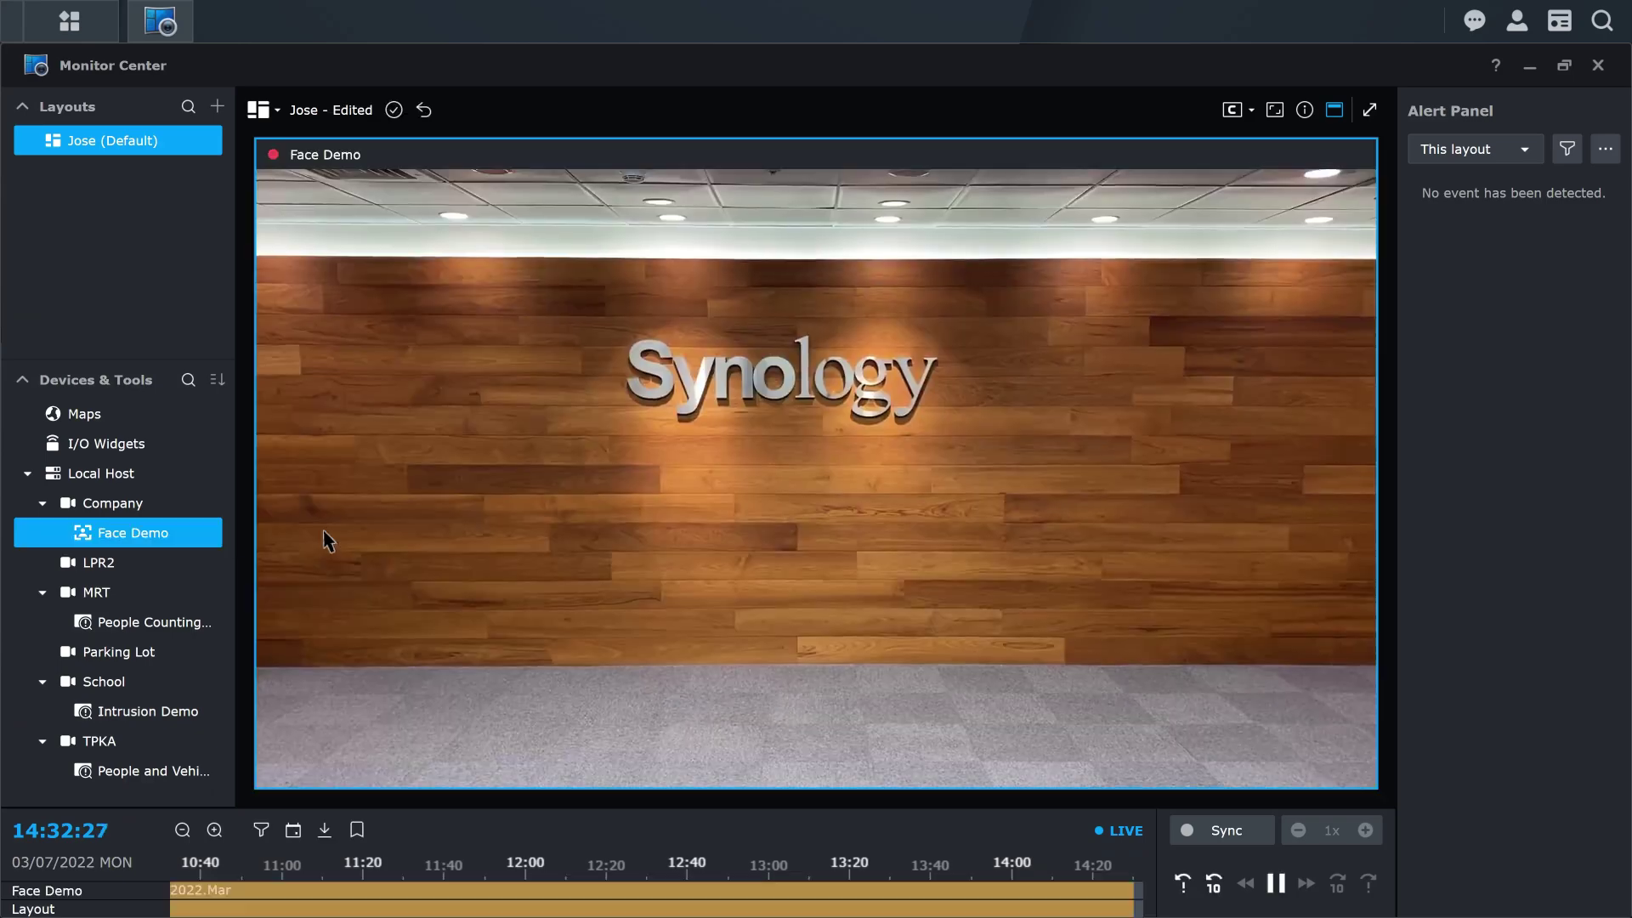
drag(266, 631, 1386, 593)
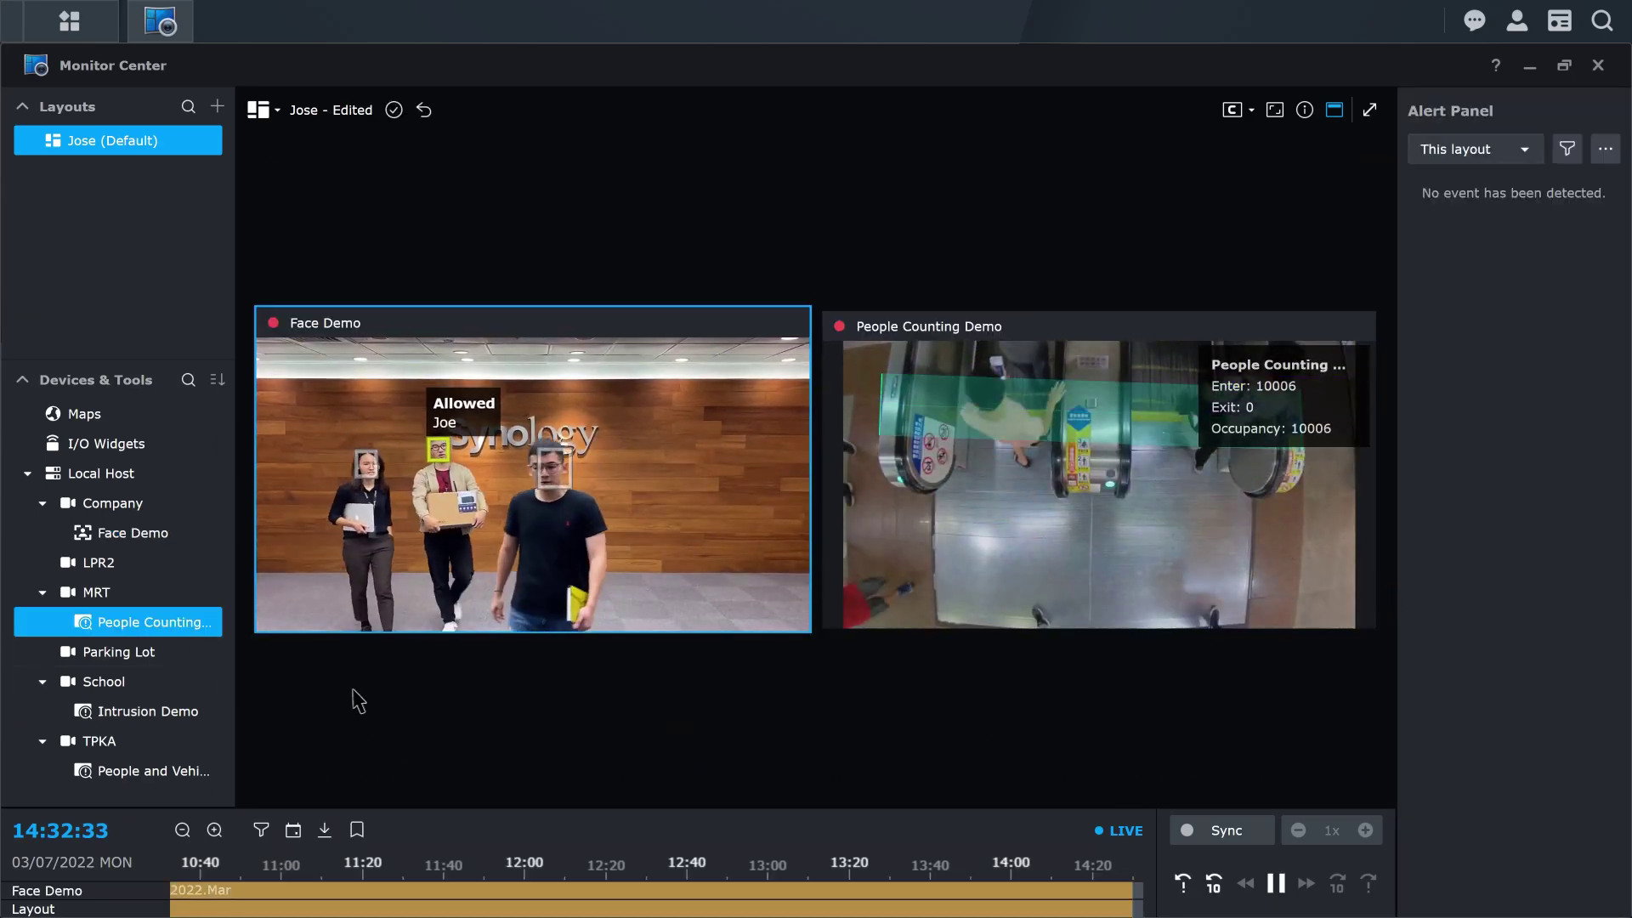
drag(188, 717, 436, 718)
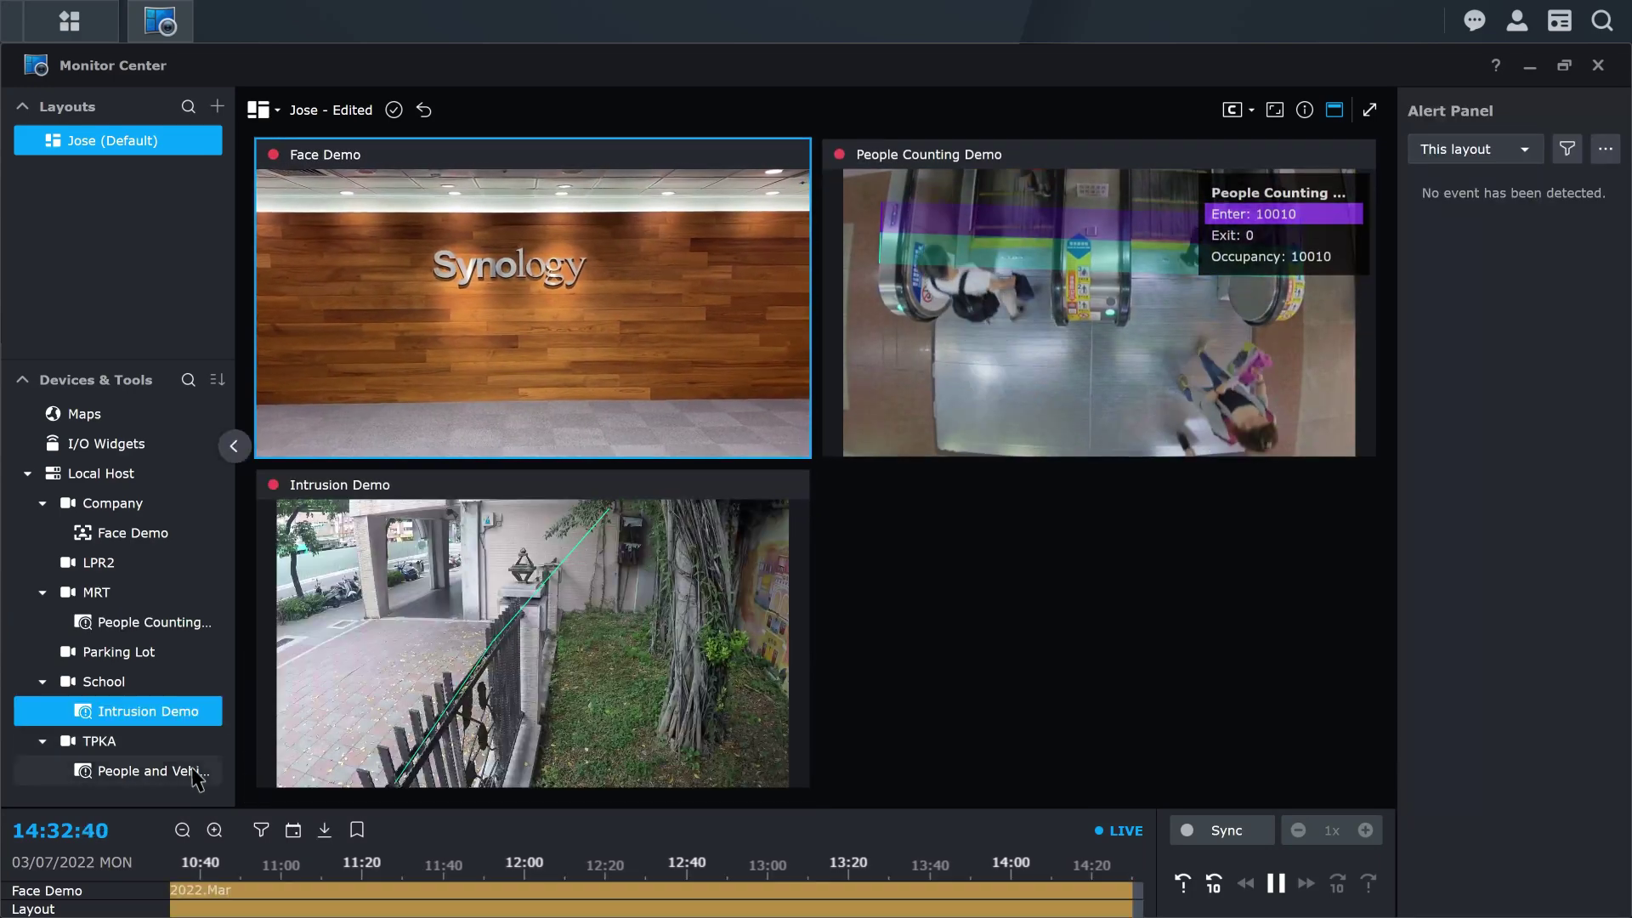
drag(197, 773, 1111, 659)
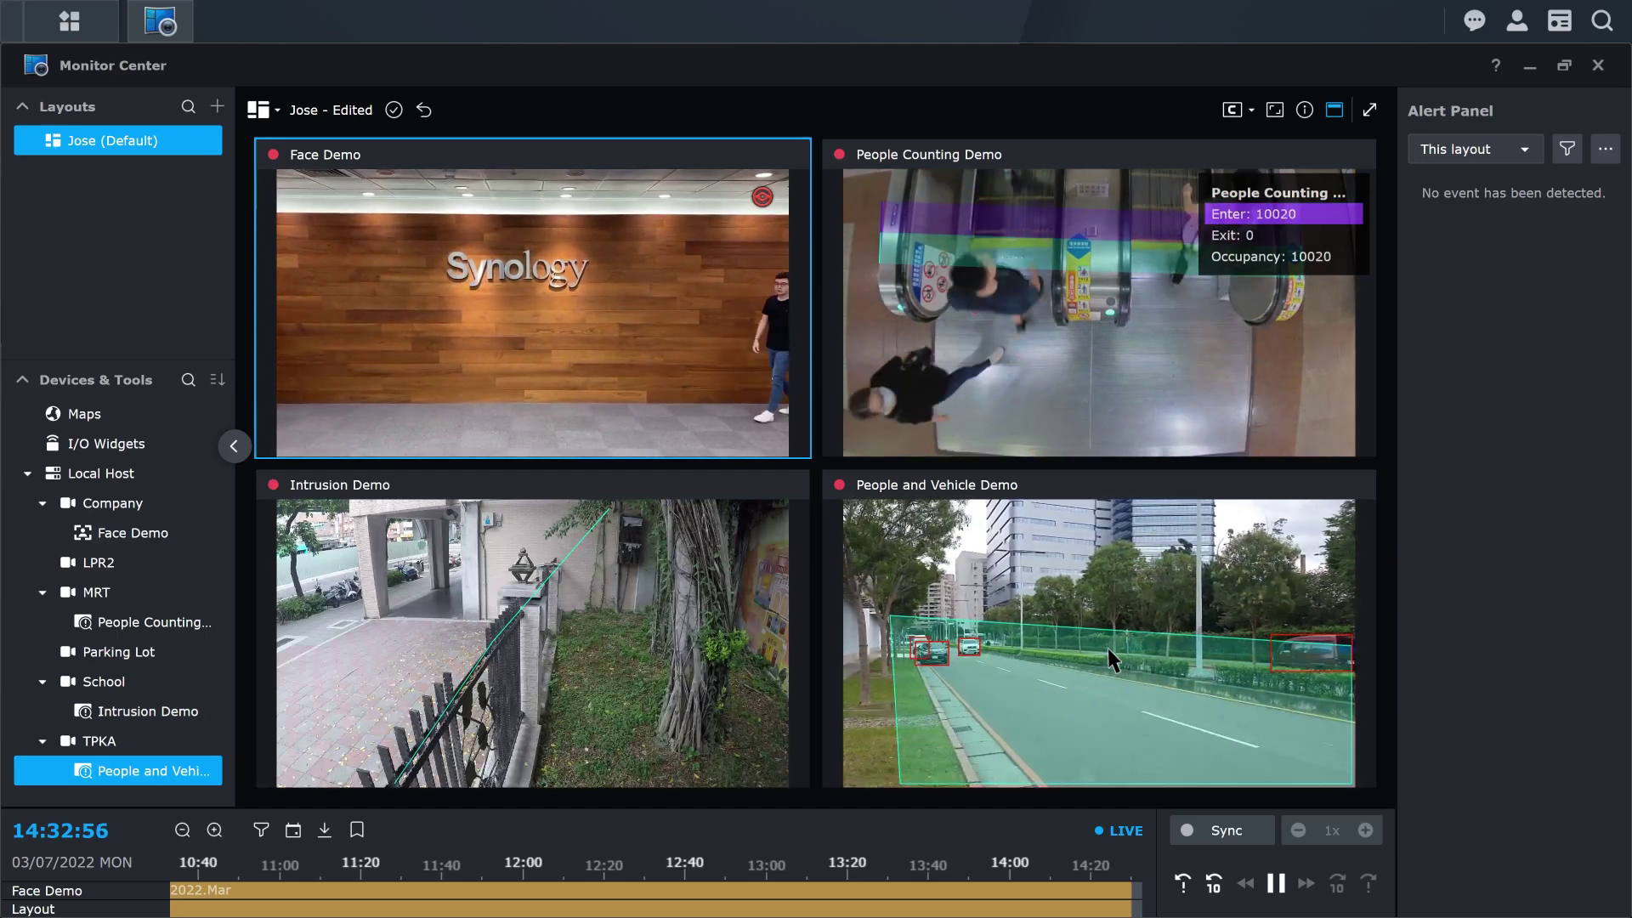
click(1607, 151)
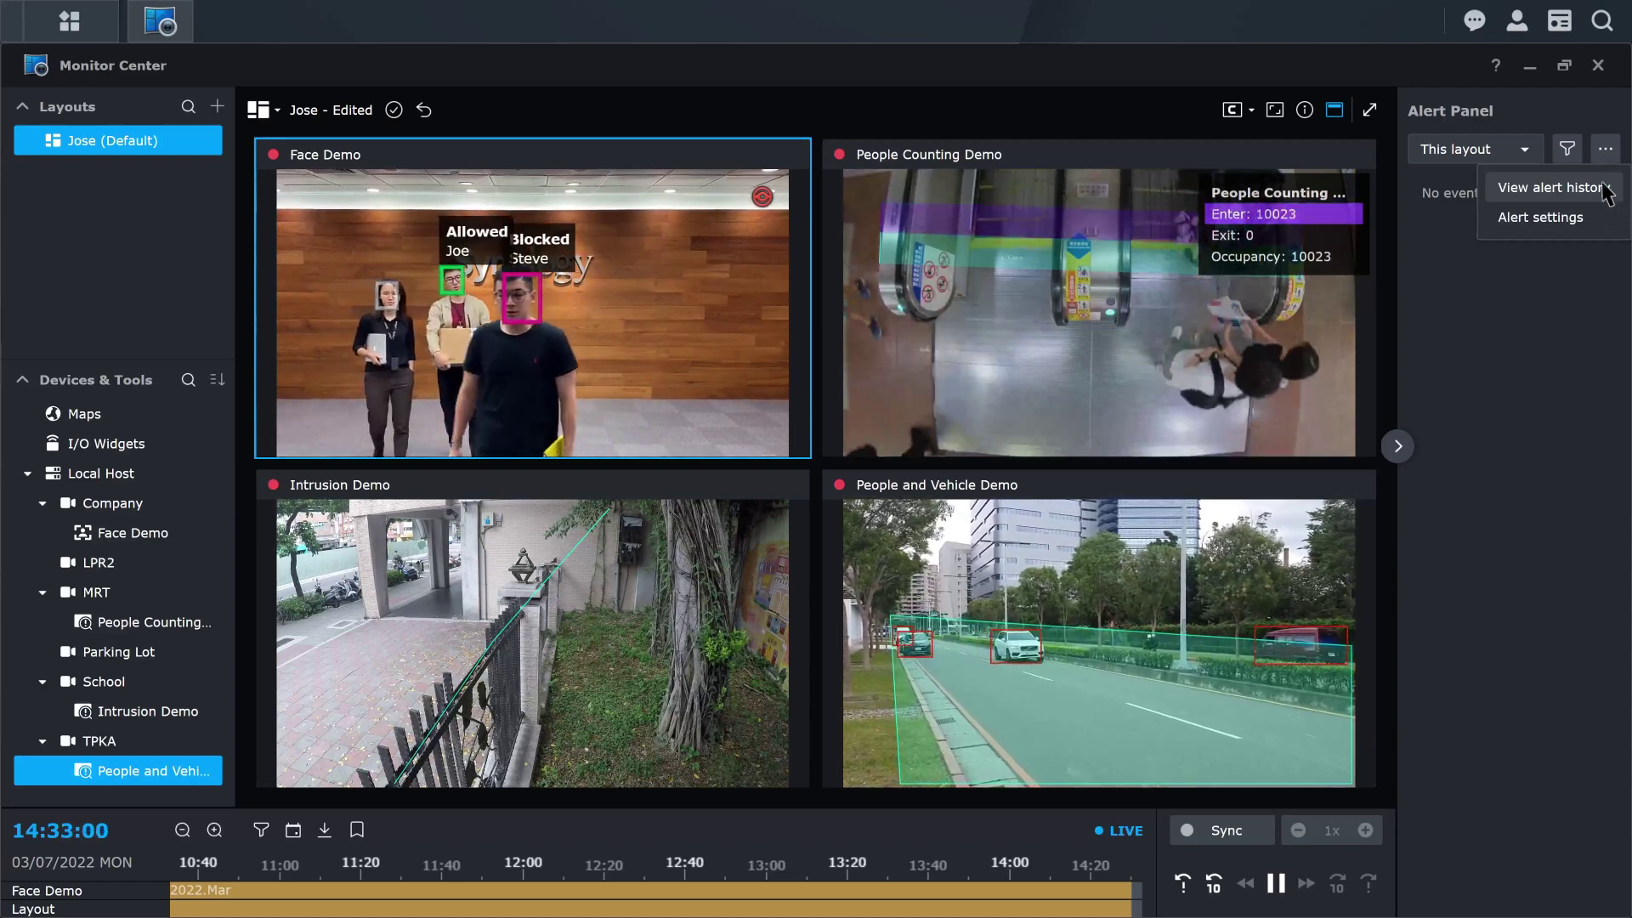
- Enable alerts for Company's Allowed user profile detected and School's Intrusion Detection, save, then close Monitor Center
click(1599, 221)
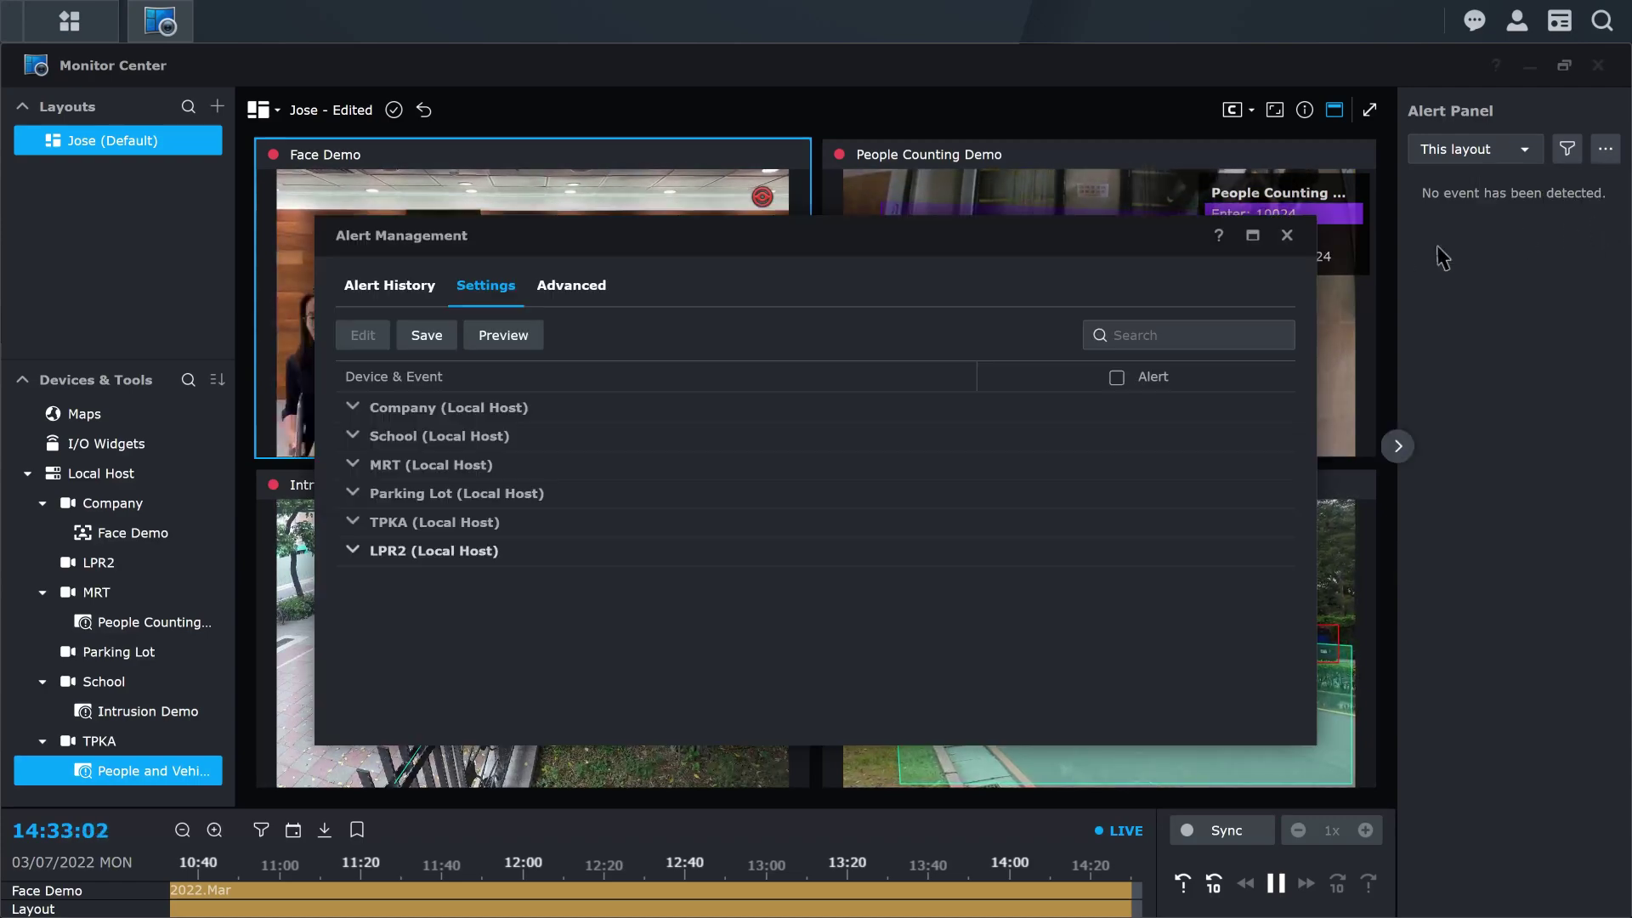
click(613, 401)
click(1134, 561)
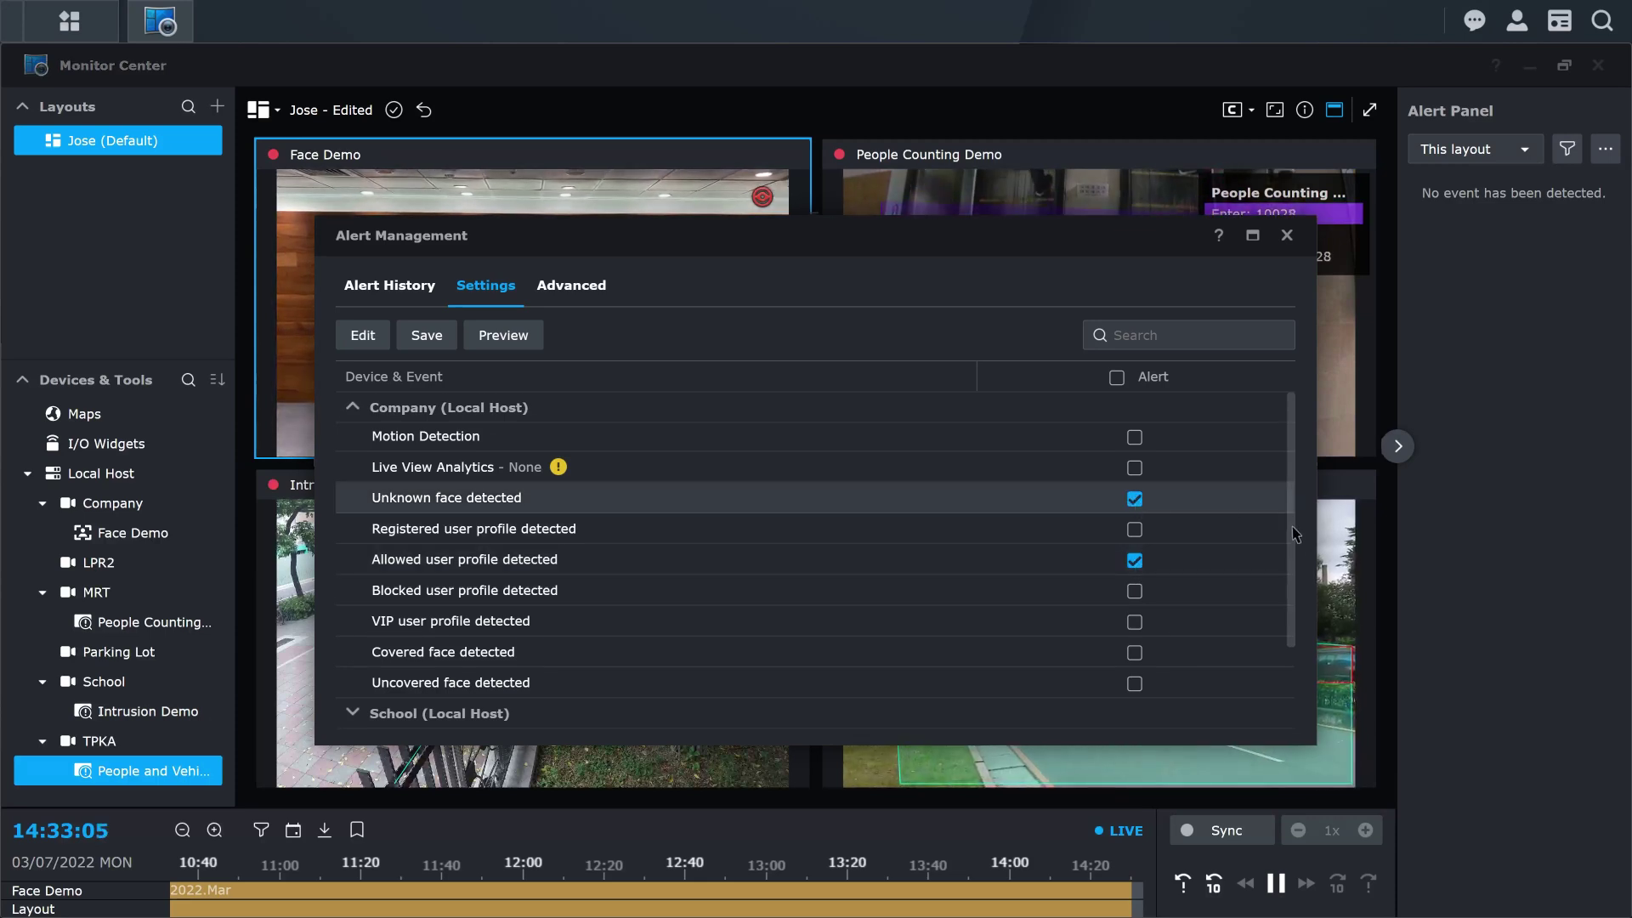
scroll(1276, 646, down, 3)
click(539, 605)
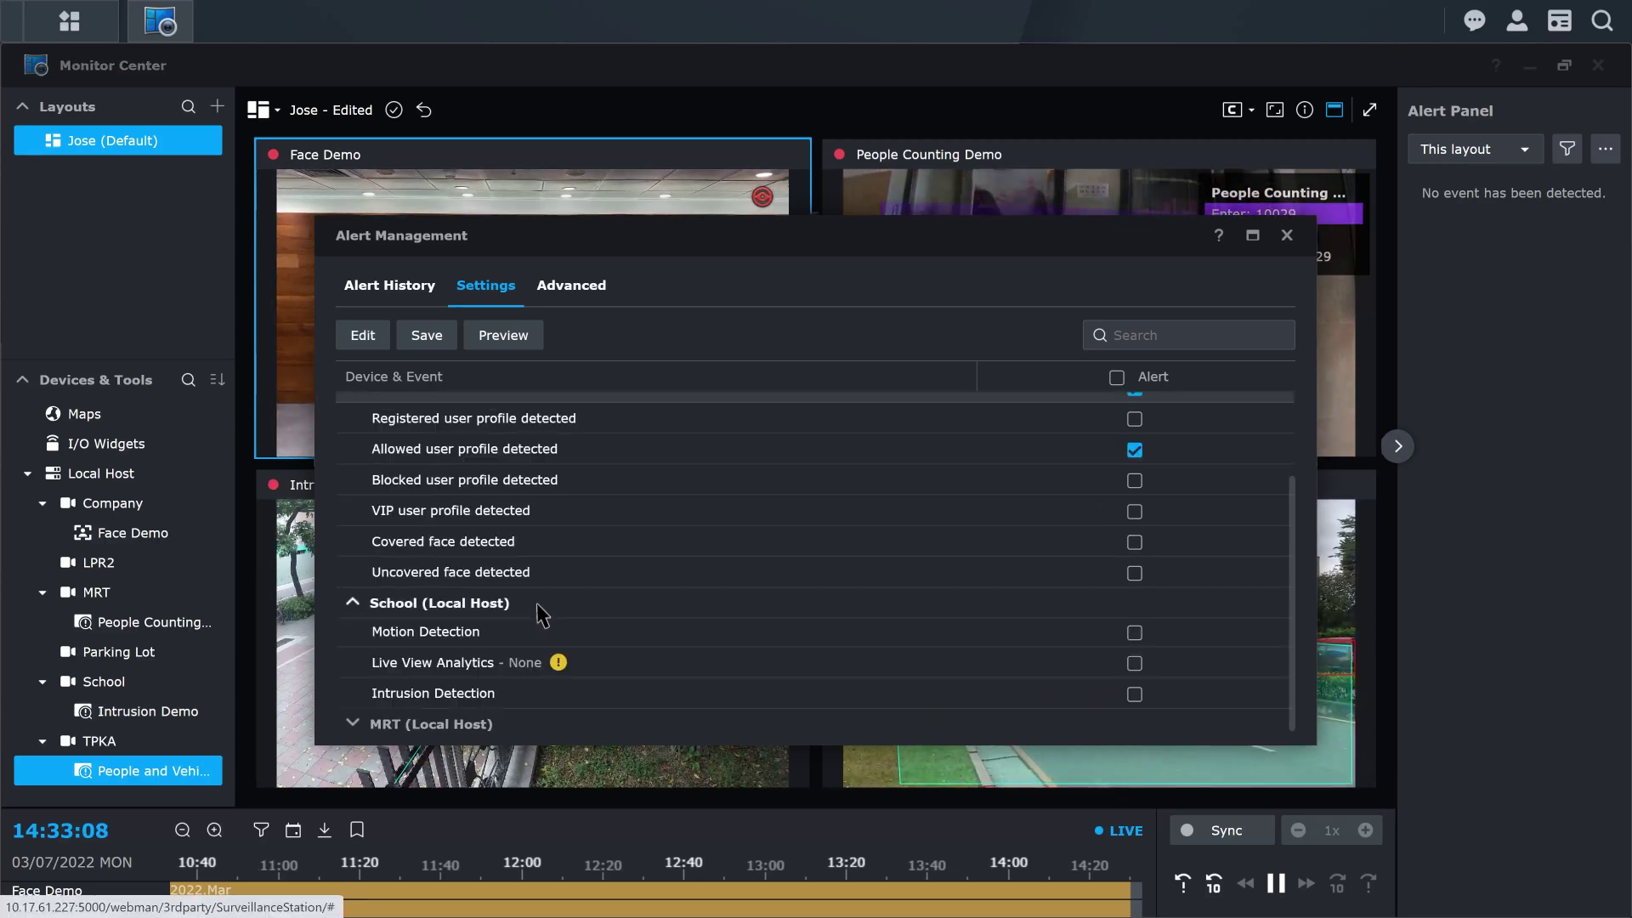
click(1134, 694)
click(434, 337)
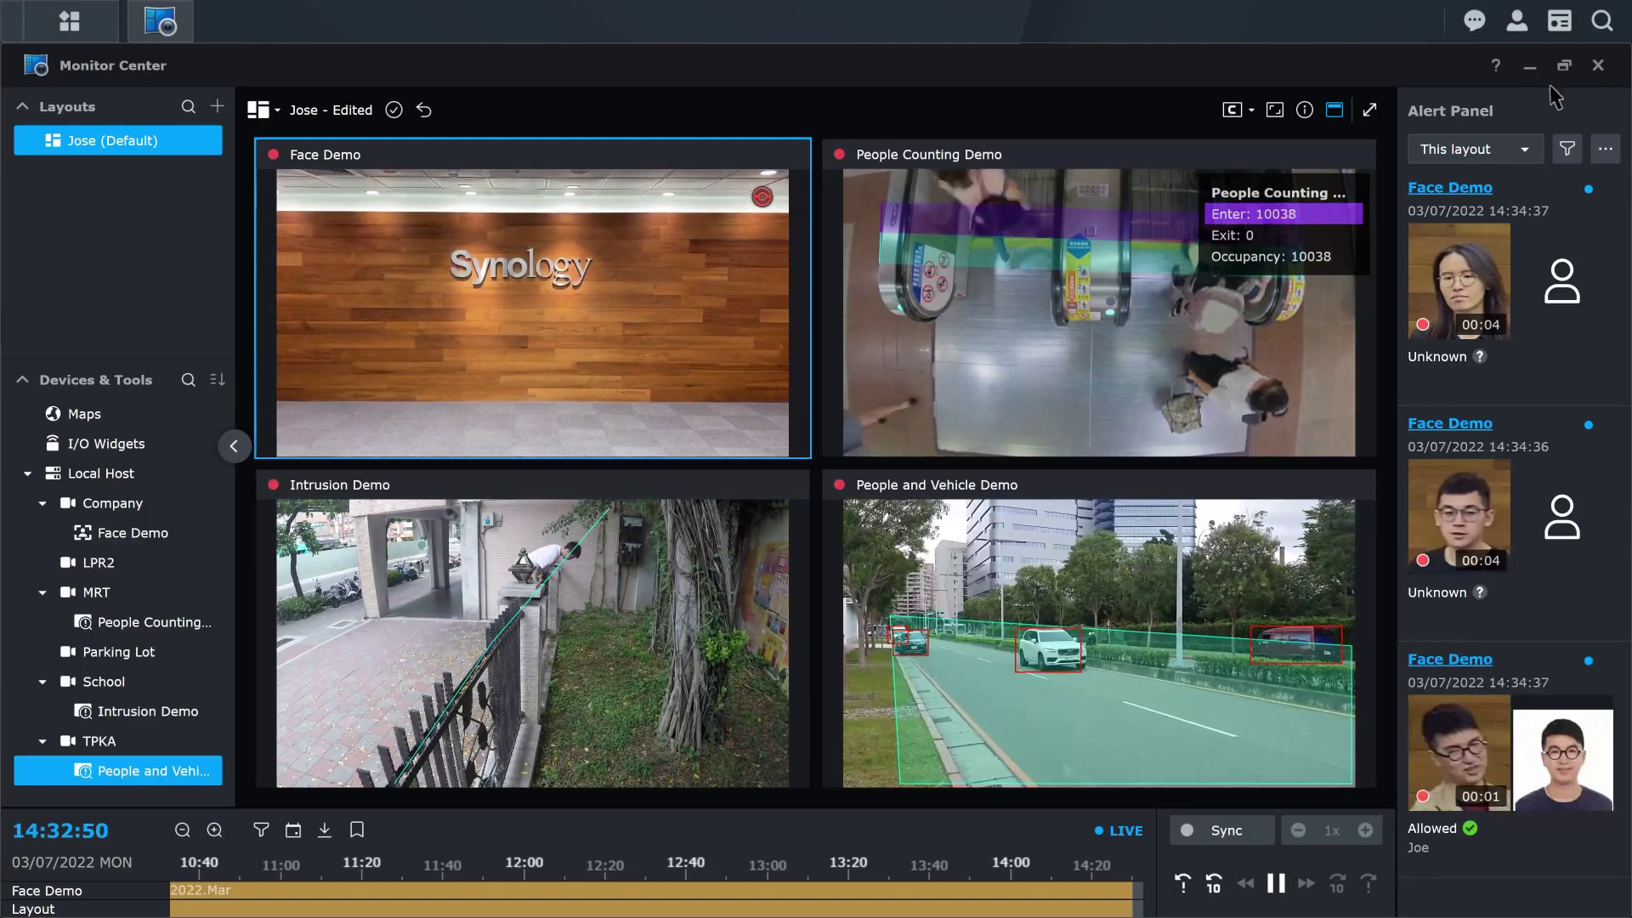
click(1598, 68)
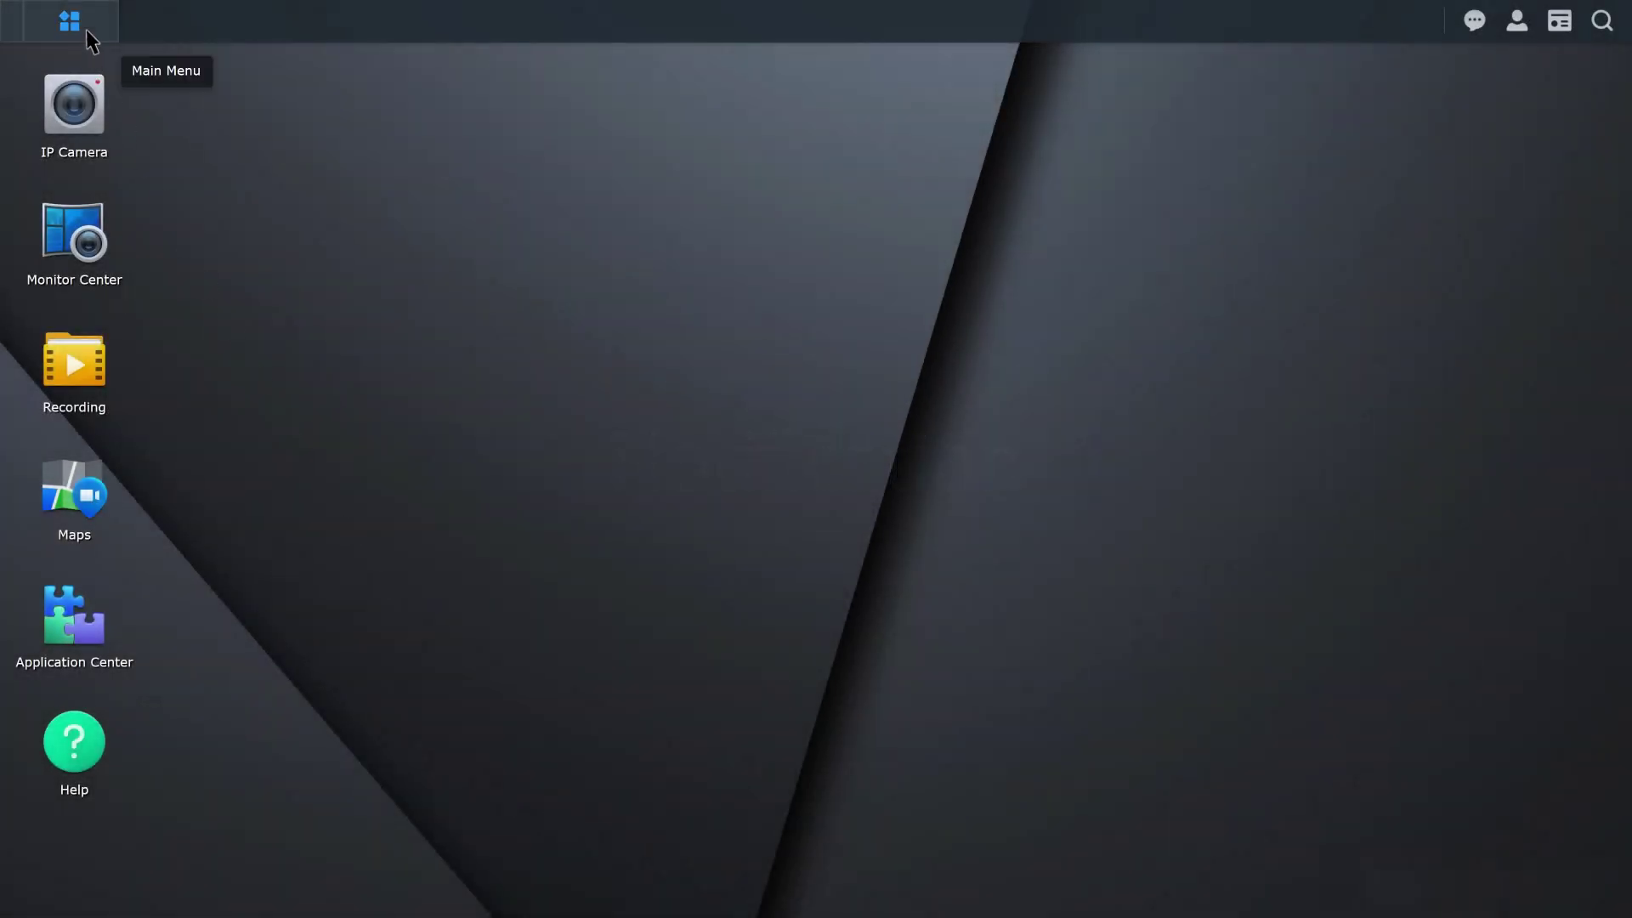
- Open Notification settings from the main menu and view its SMS and Push Service pages
click(91, 40)
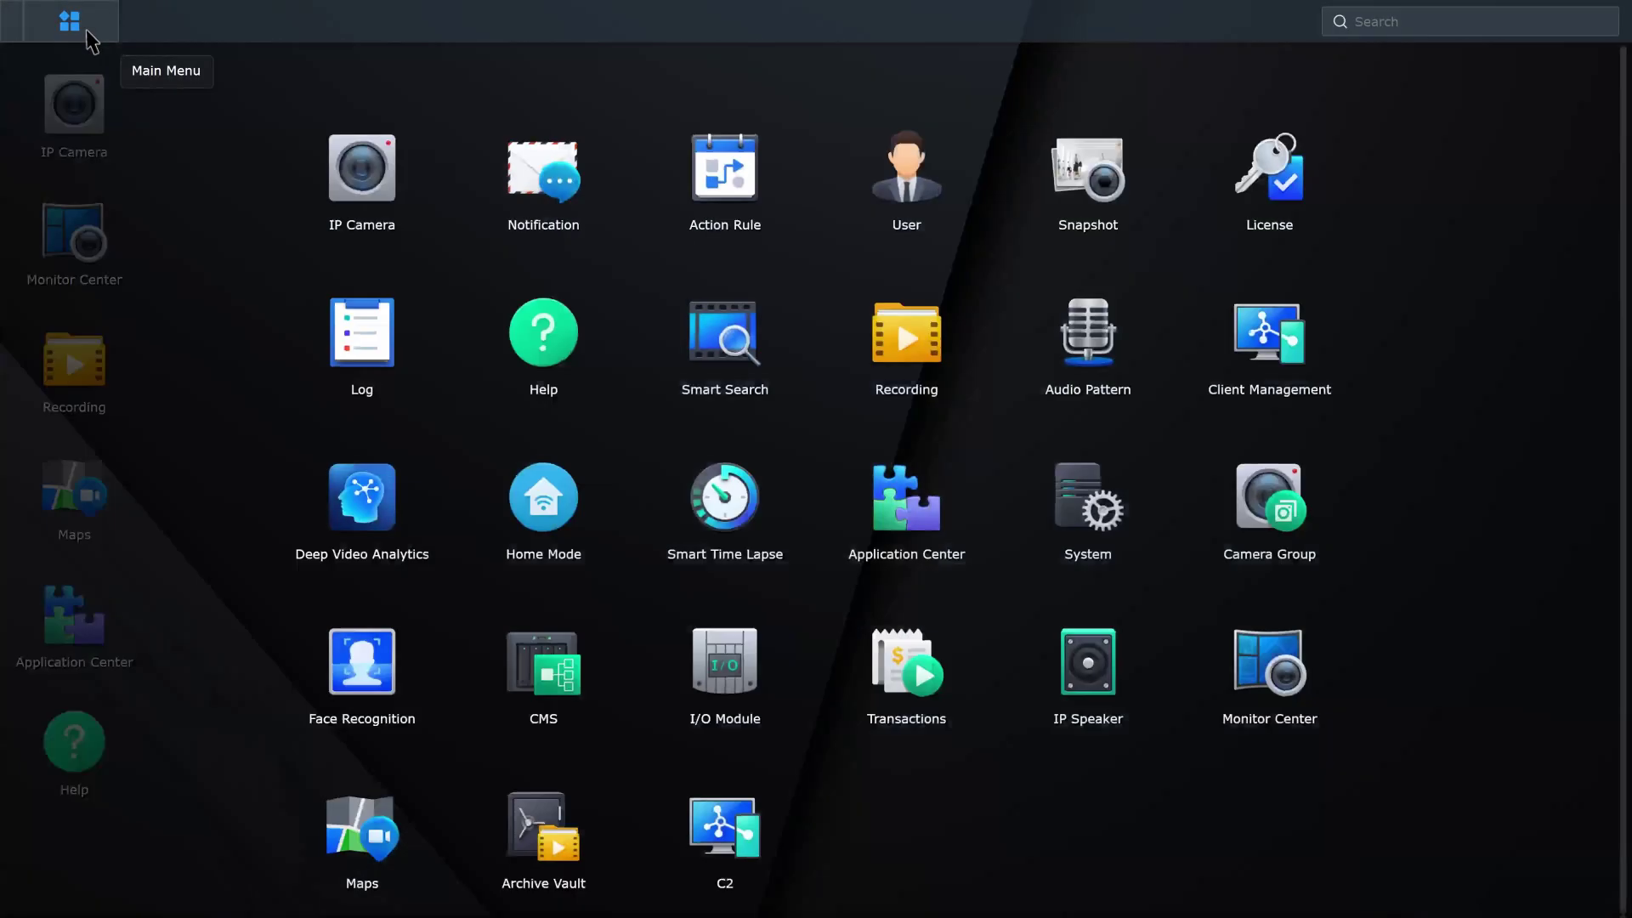
click(530, 186)
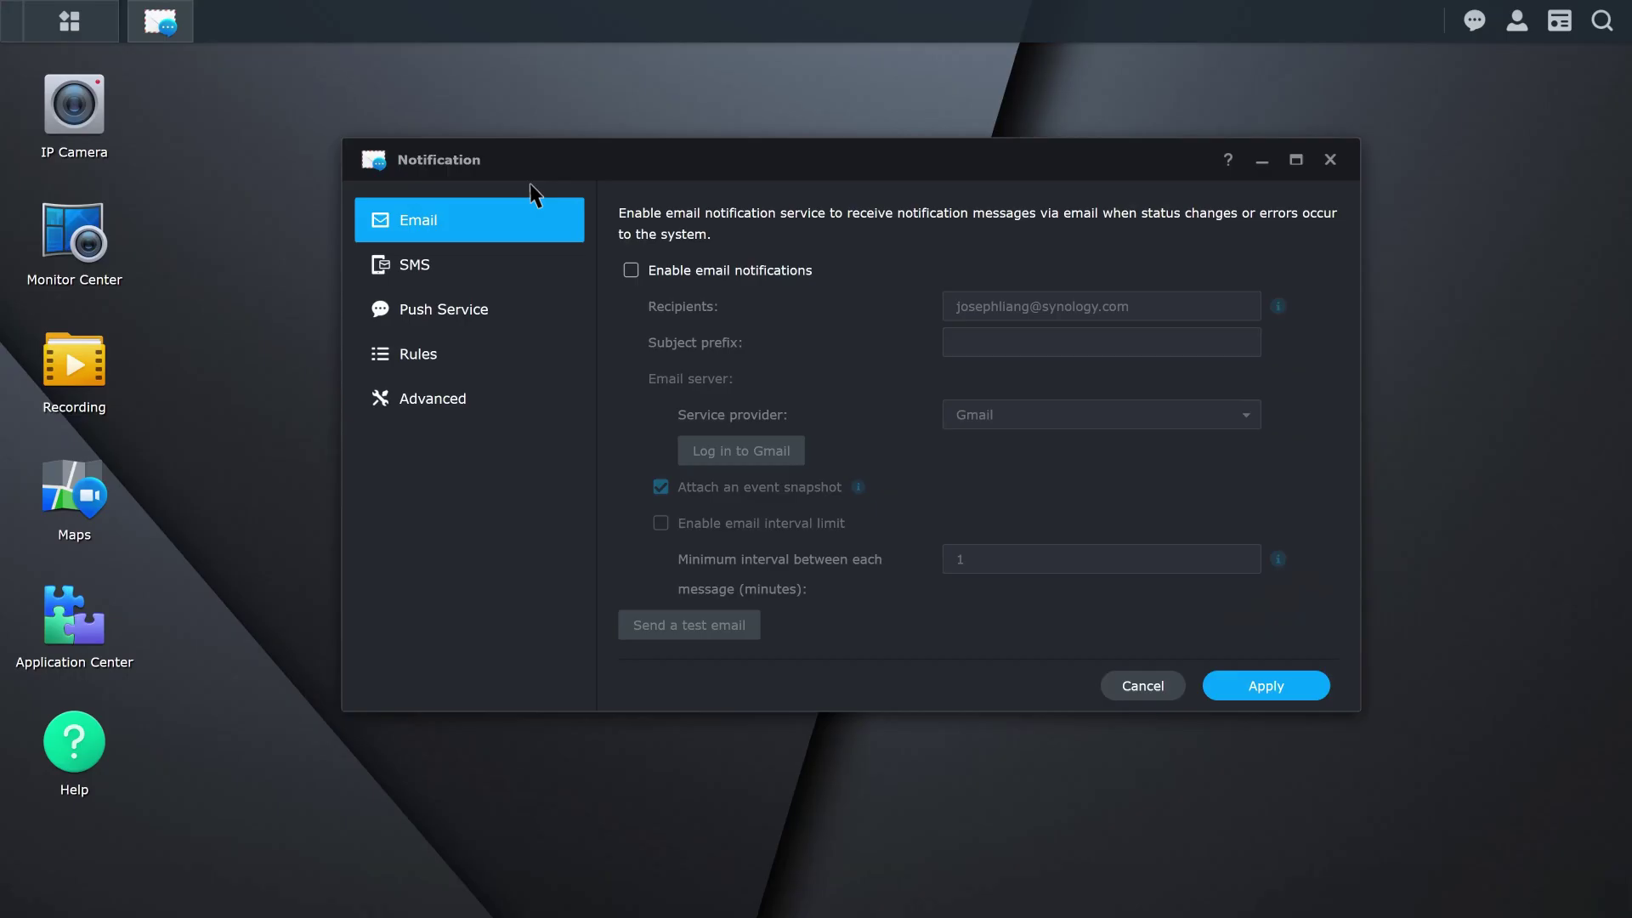
click(533, 274)
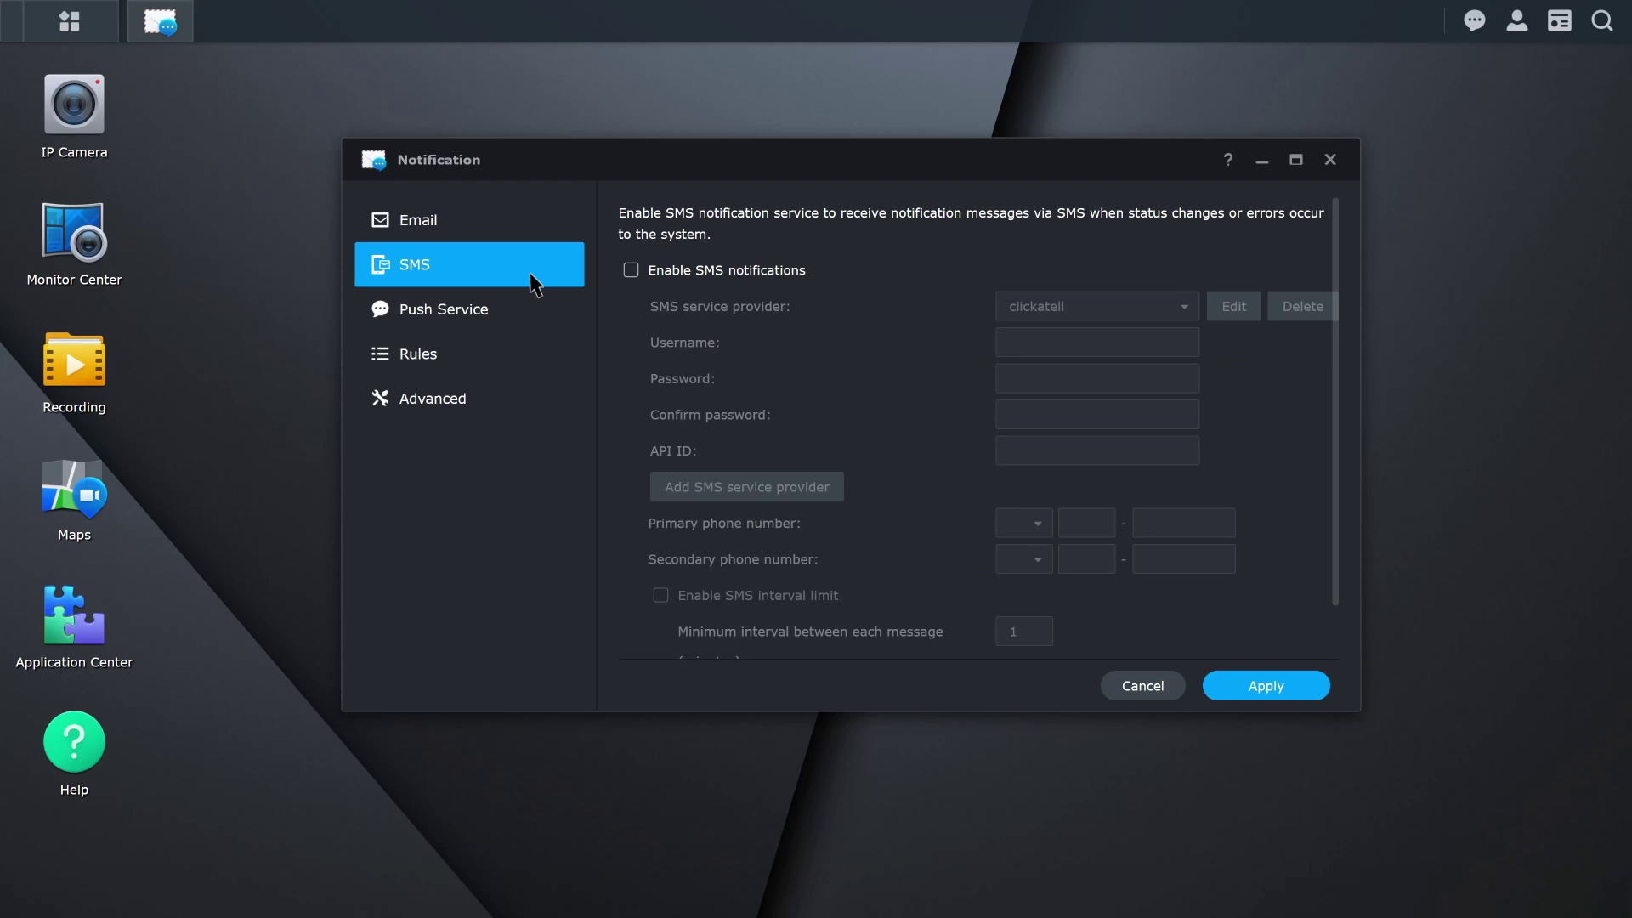
click(531, 304)
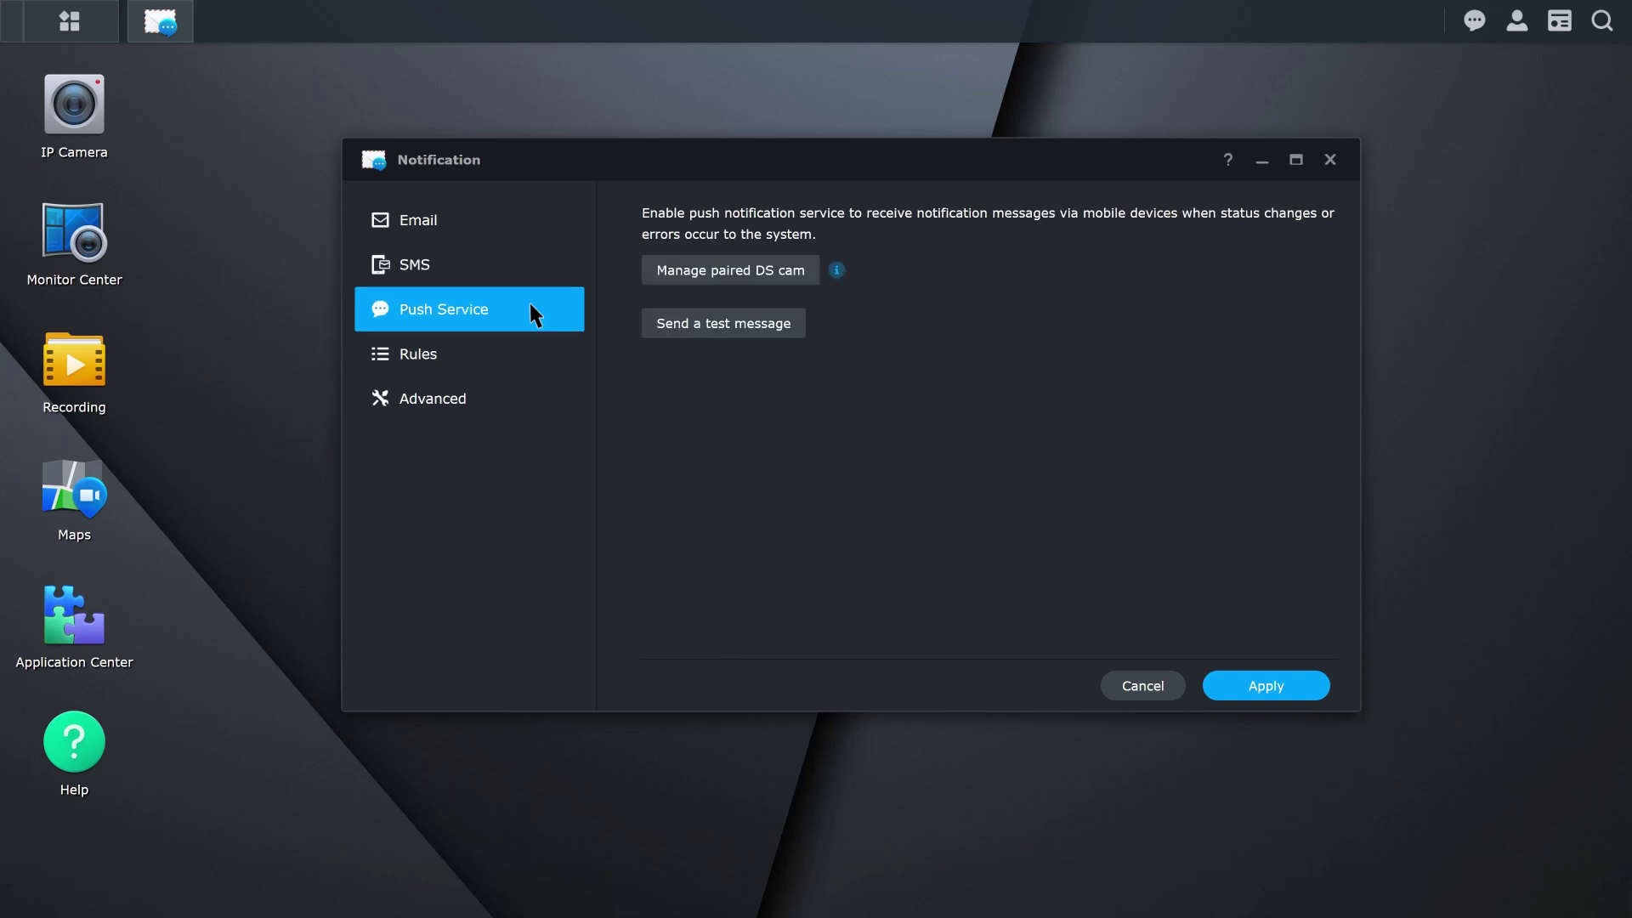
- In the Rules table, enable Email, SMS and Mobile for Blocked user profile detected, and save the changes
click(532, 354)
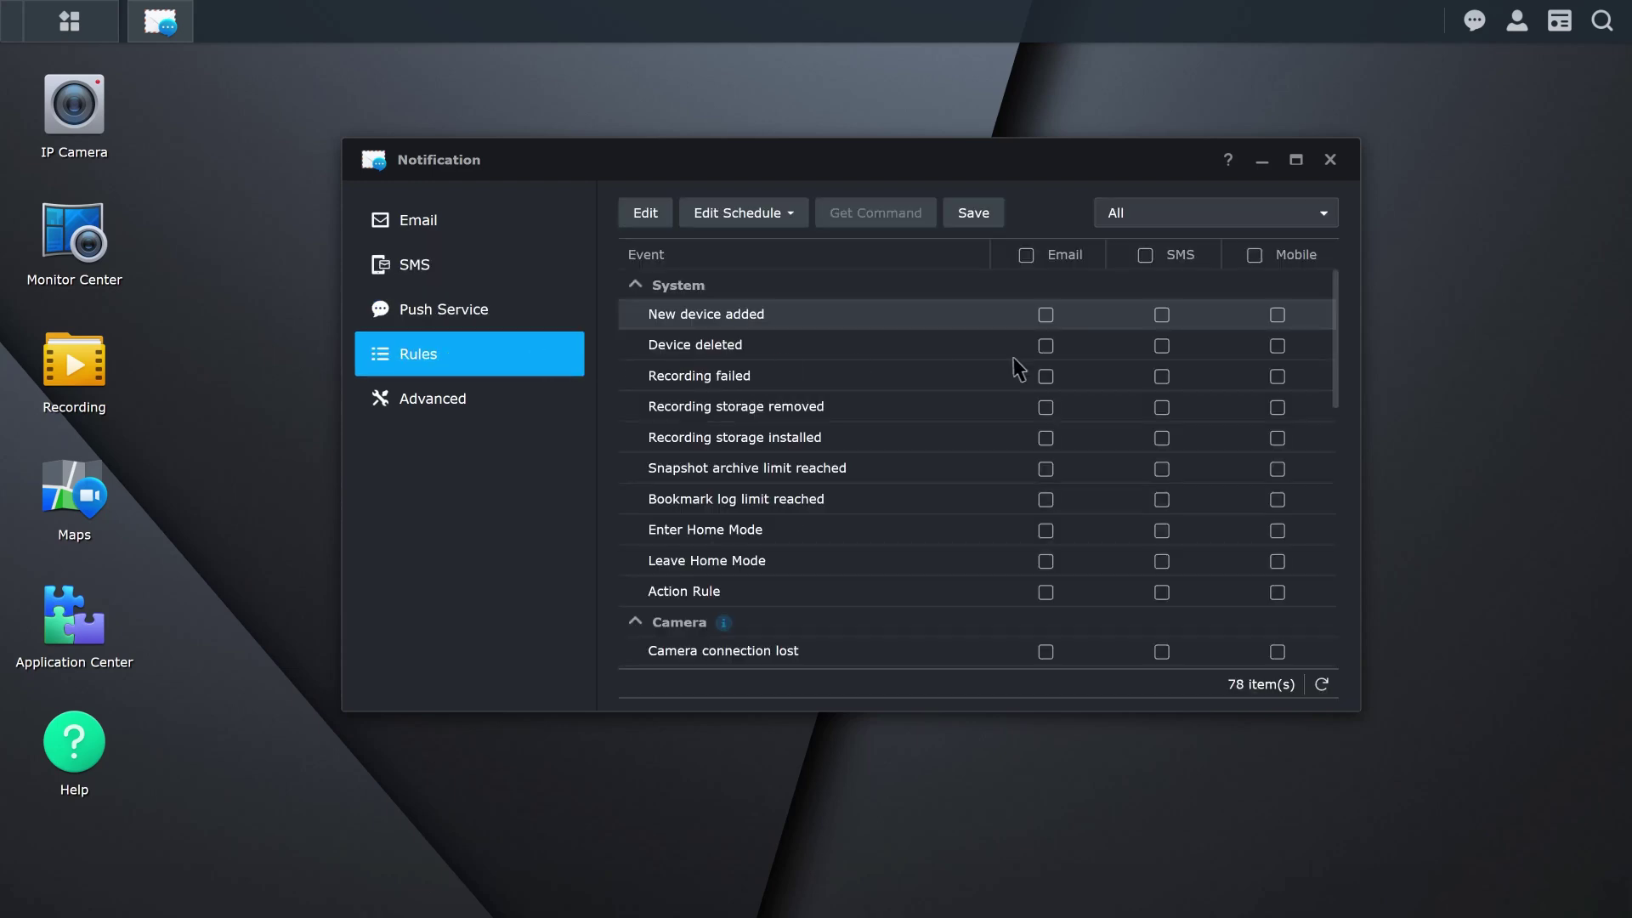
scroll(1337, 371, down, 1)
drag(1338, 372, 1342, 636)
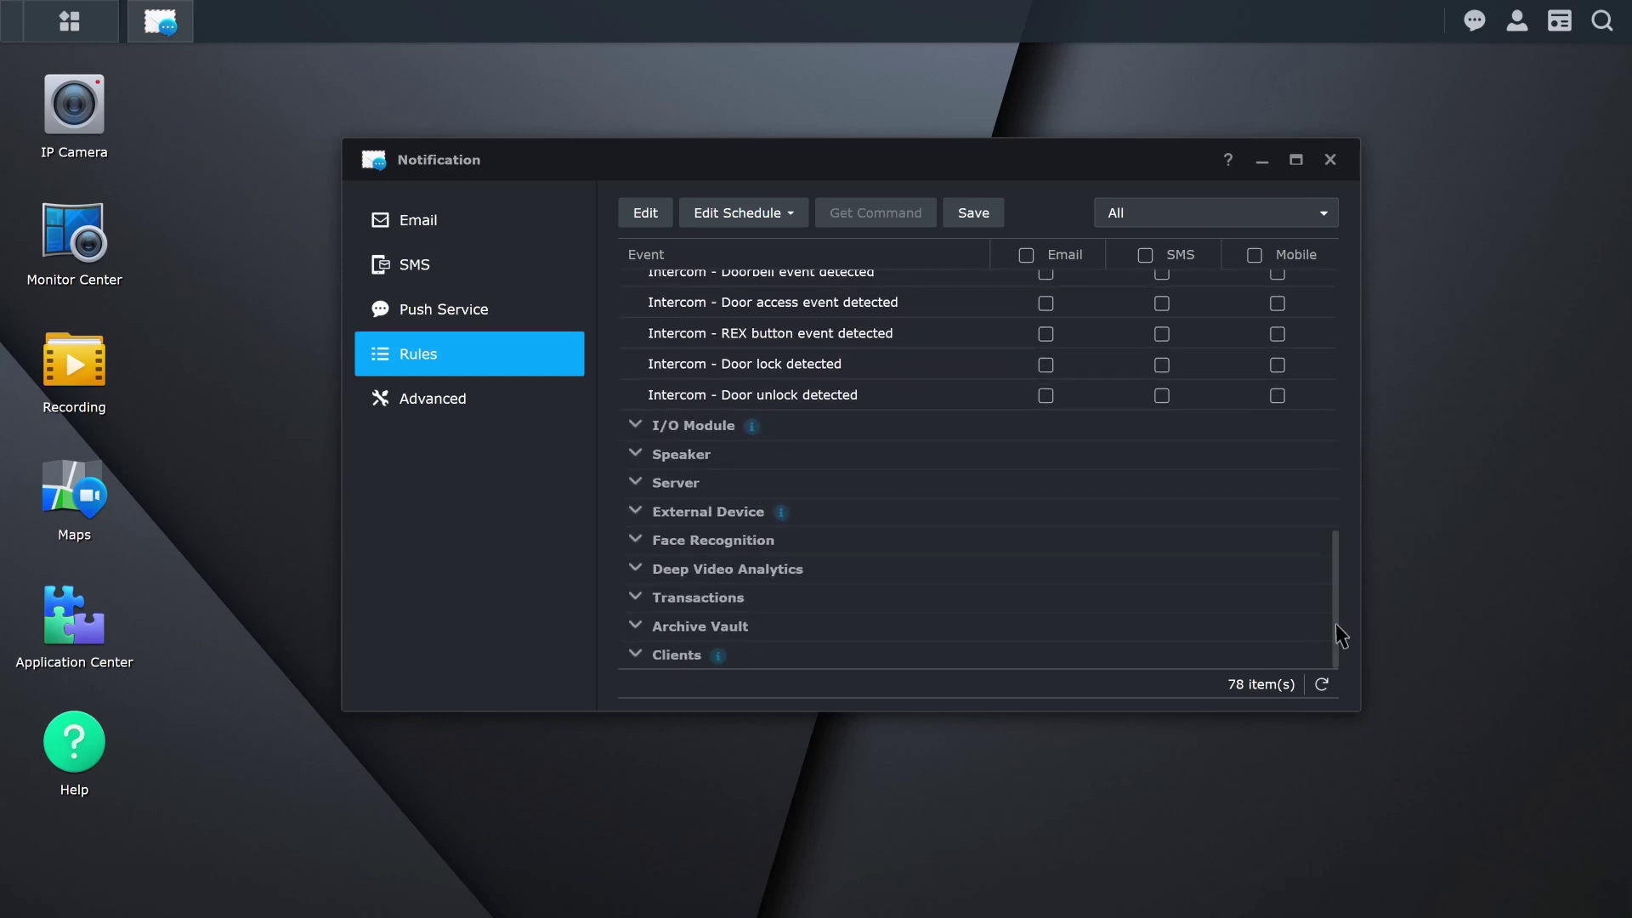
click(786, 543)
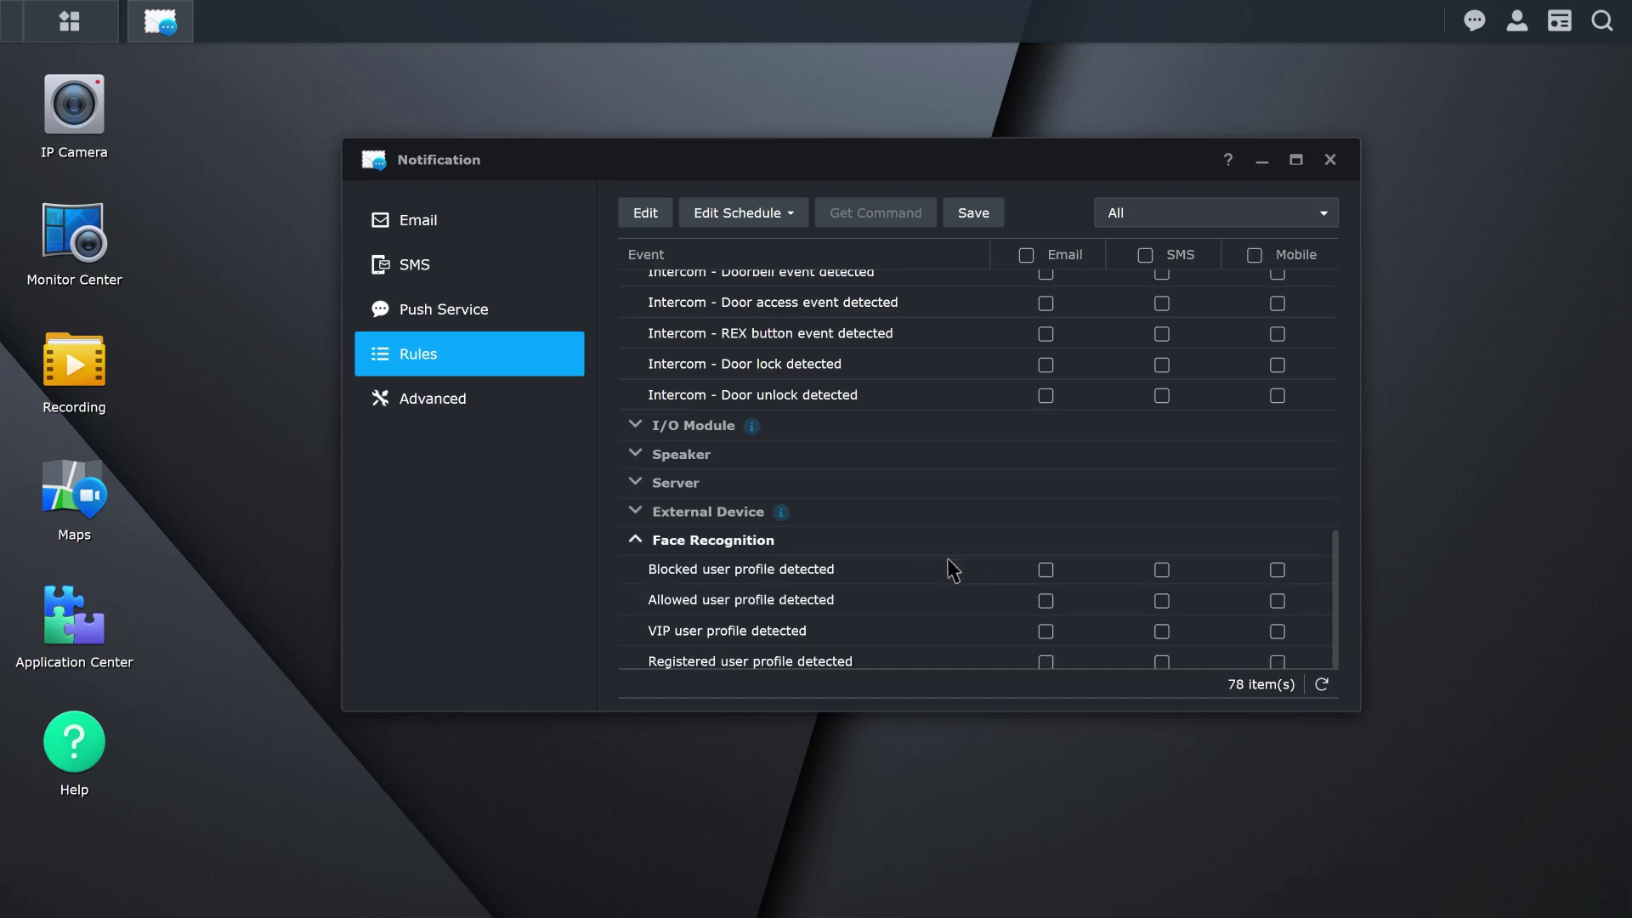
click(1046, 569)
click(1161, 569)
click(1278, 569)
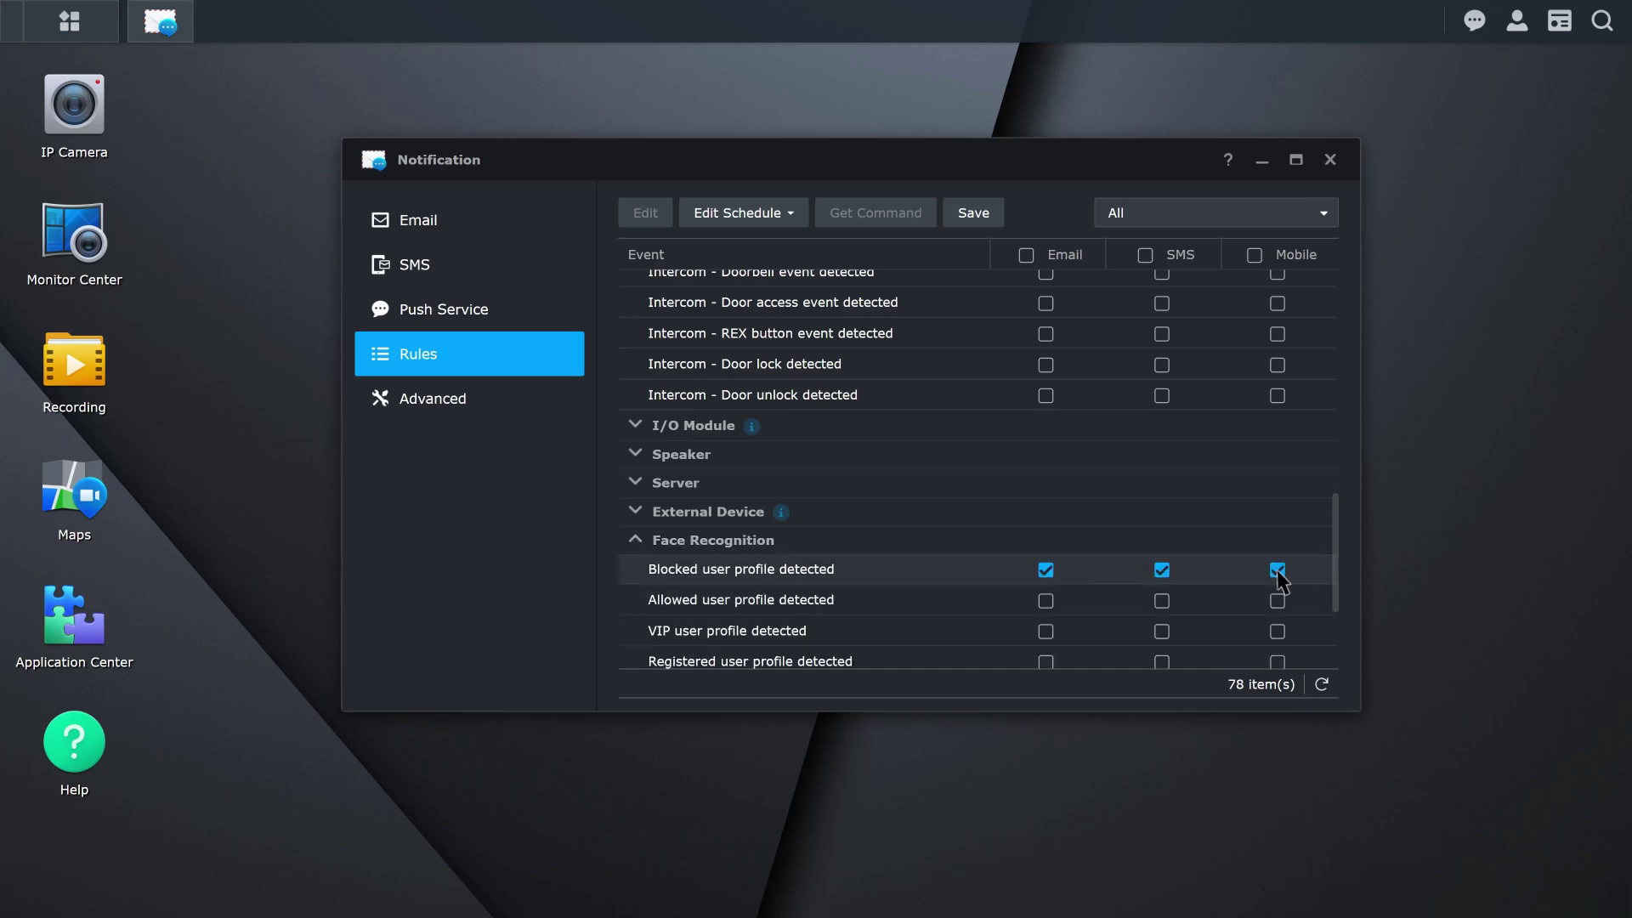
click(997, 216)
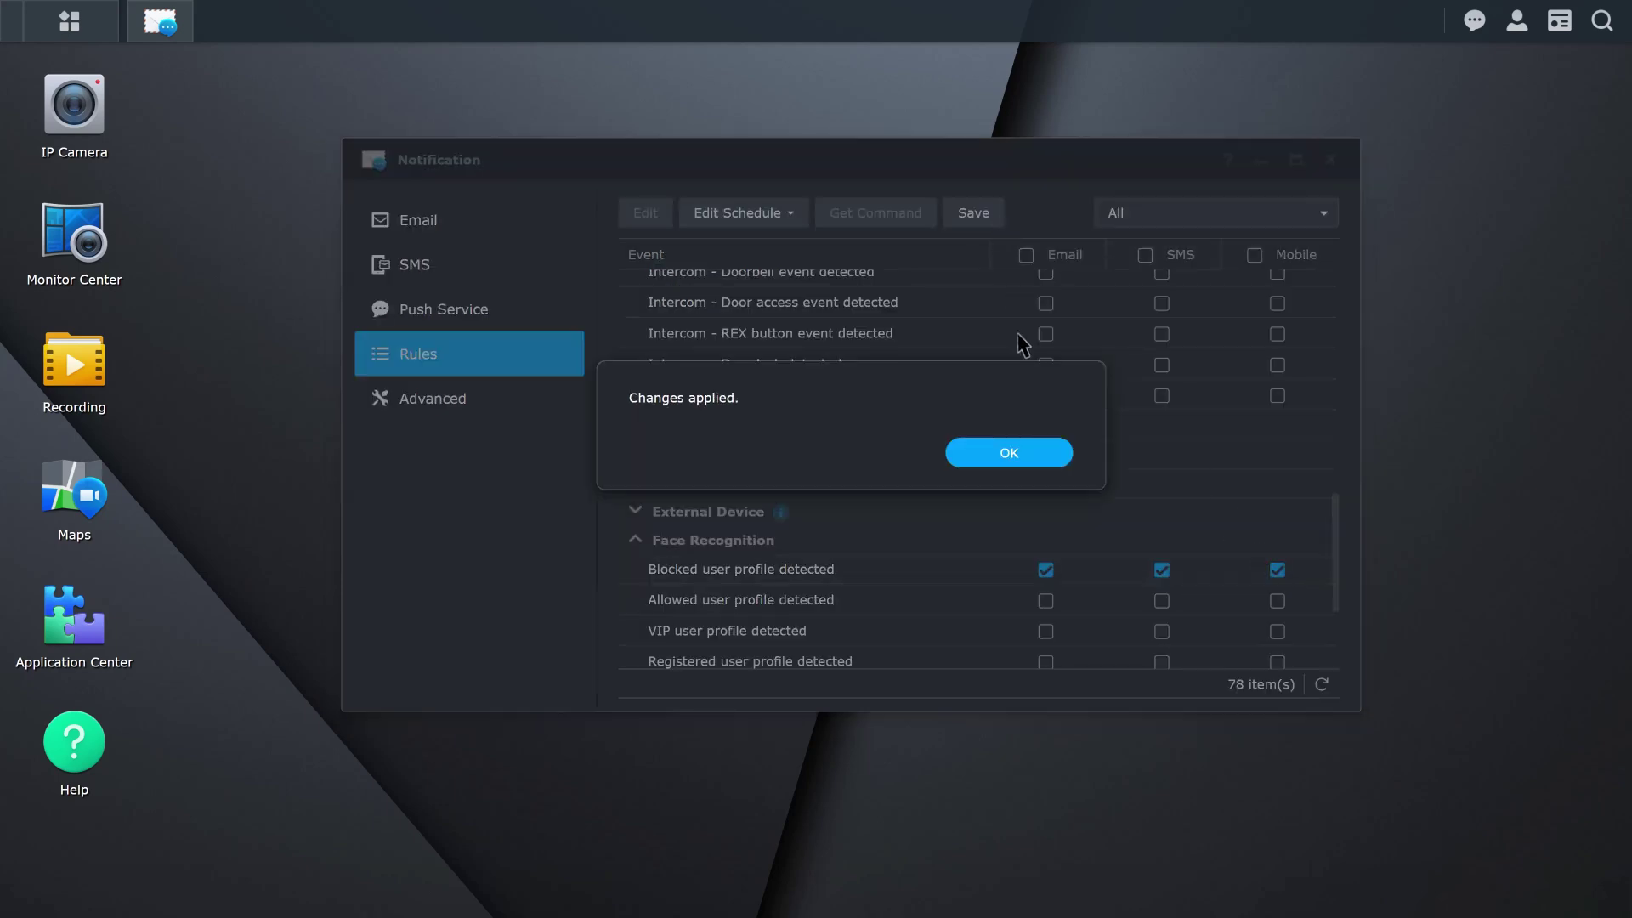
click(1044, 462)
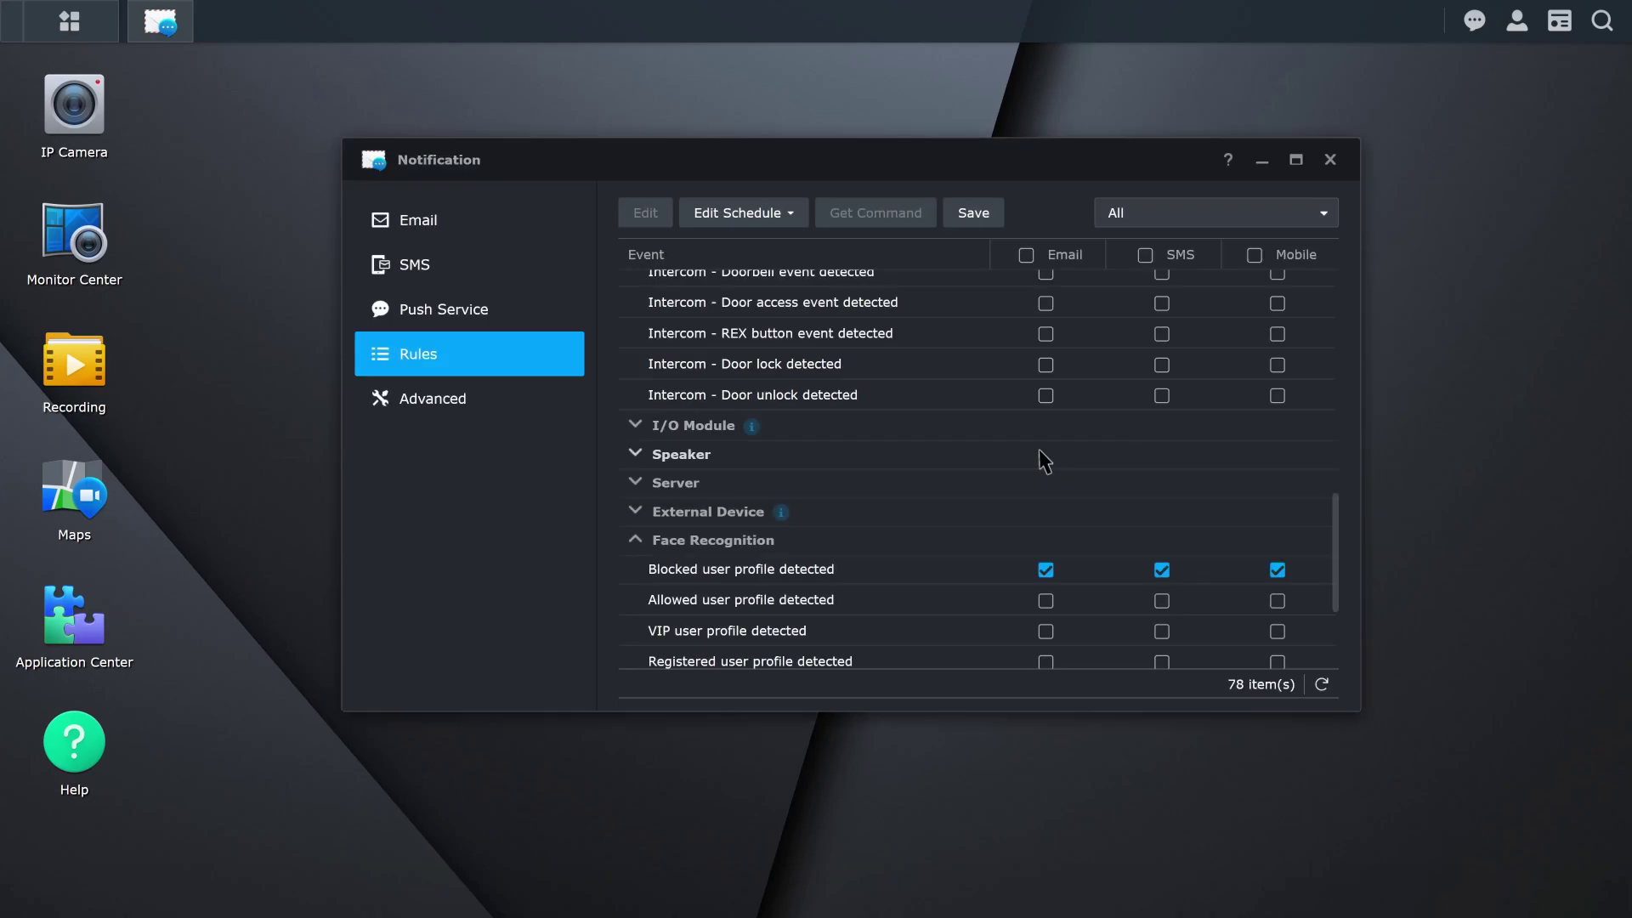